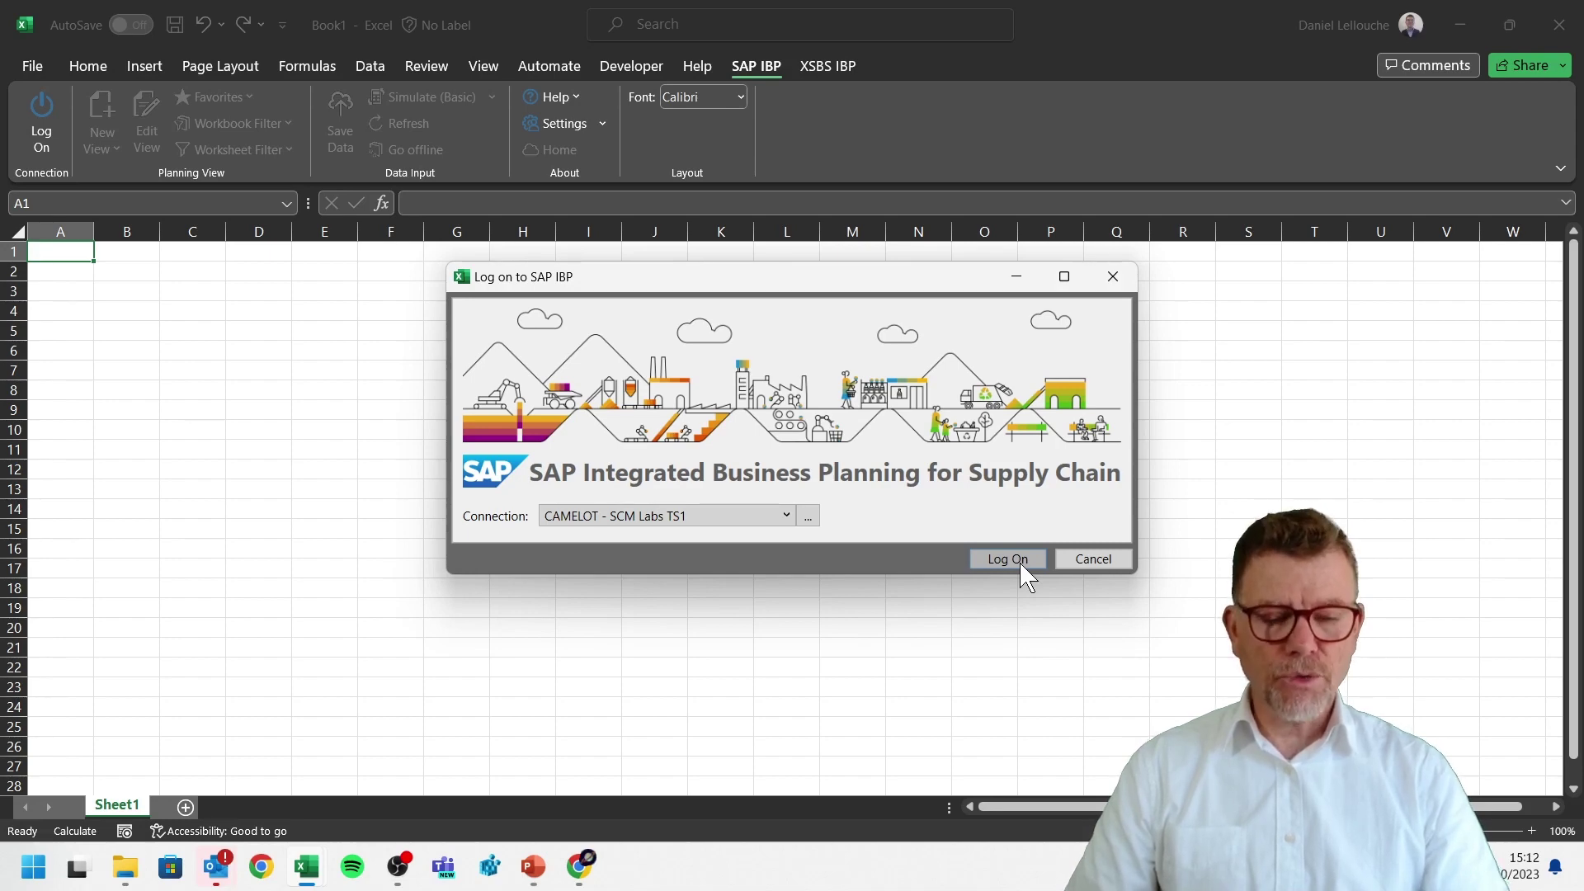
Log on to SAP IBP with the CAMELOT - SCM Labs TS1 connection.
{"action": "left_click", "coordinate": [1008, 559]}
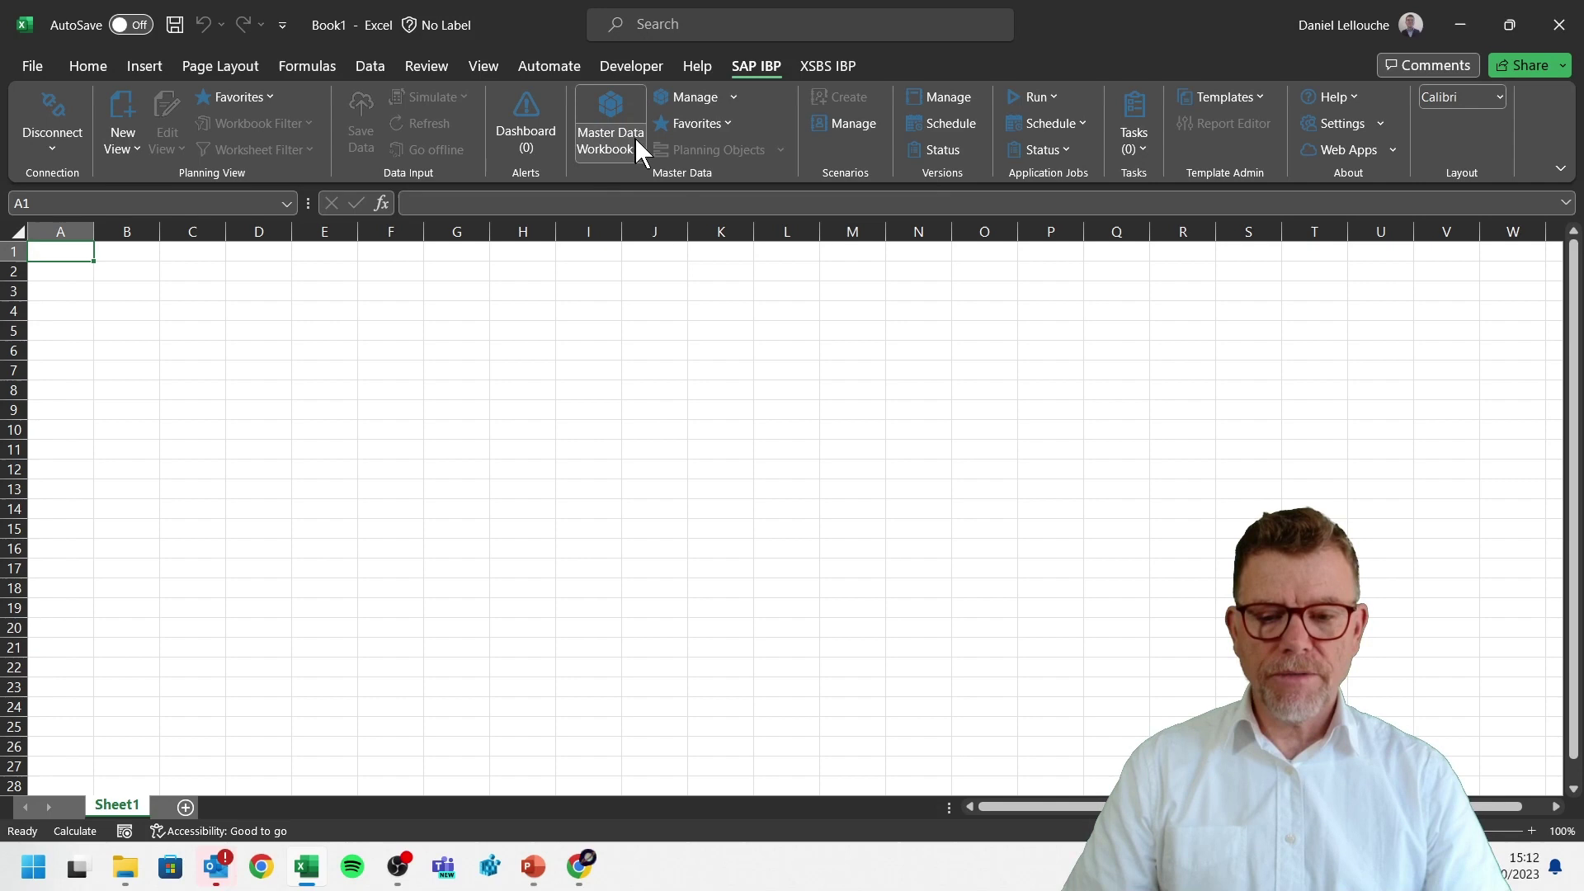
{"action": "left_click", "coordinate": [624, 105]}
Start a master data workbook and make its first sheet Customer master data.
{"action": "left_click", "coordinate": [612, 104]}
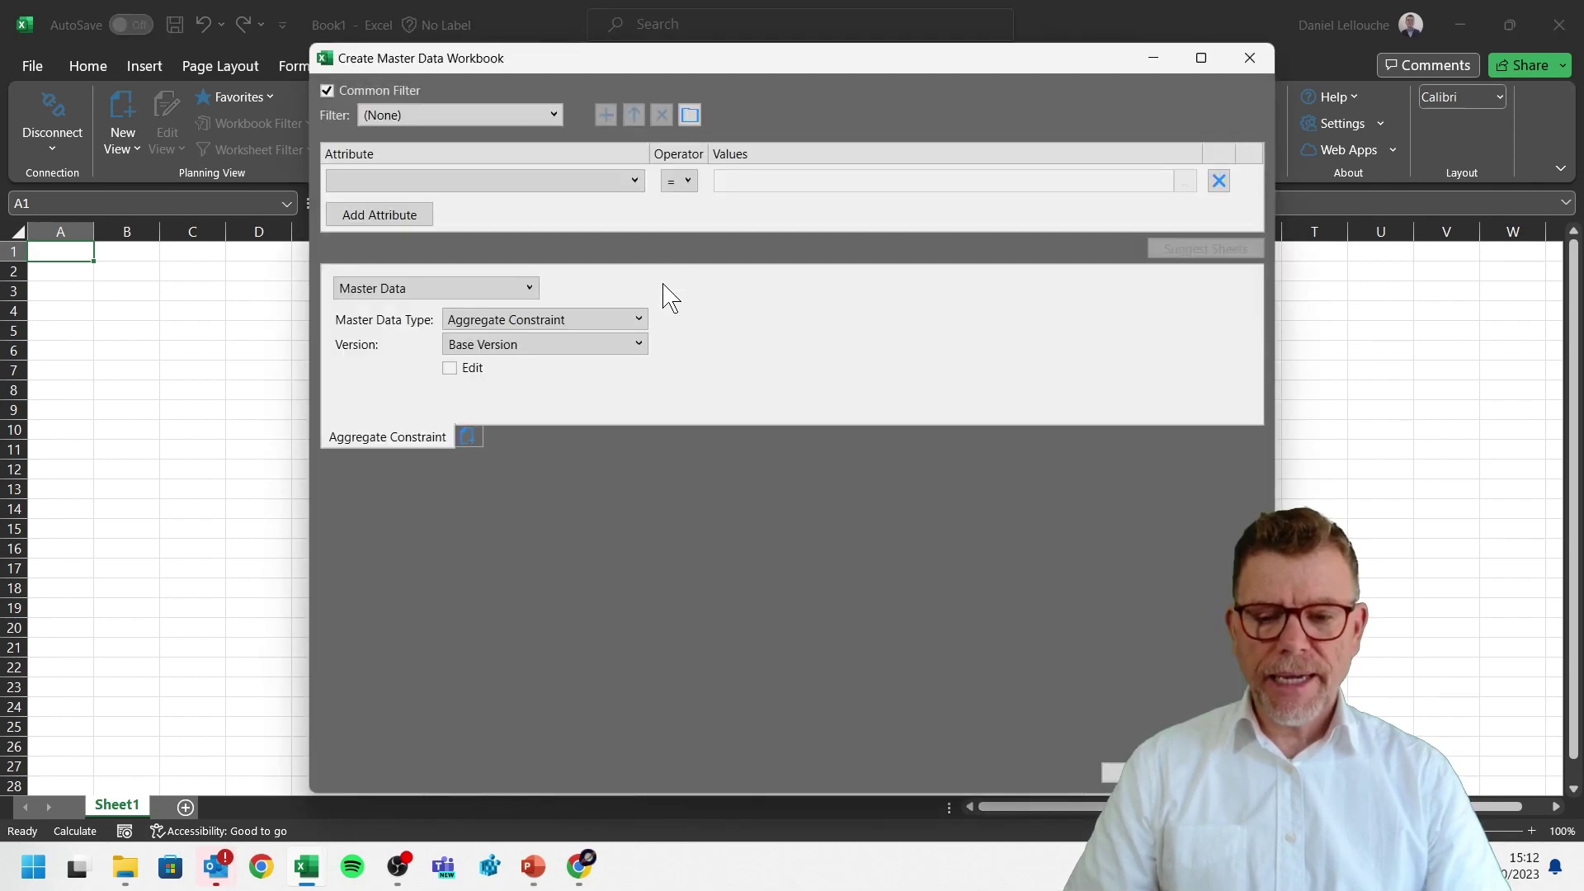
{"action": "left_click_drag", "start_coordinate": [823, 60], "coordinate": [798, 54]}
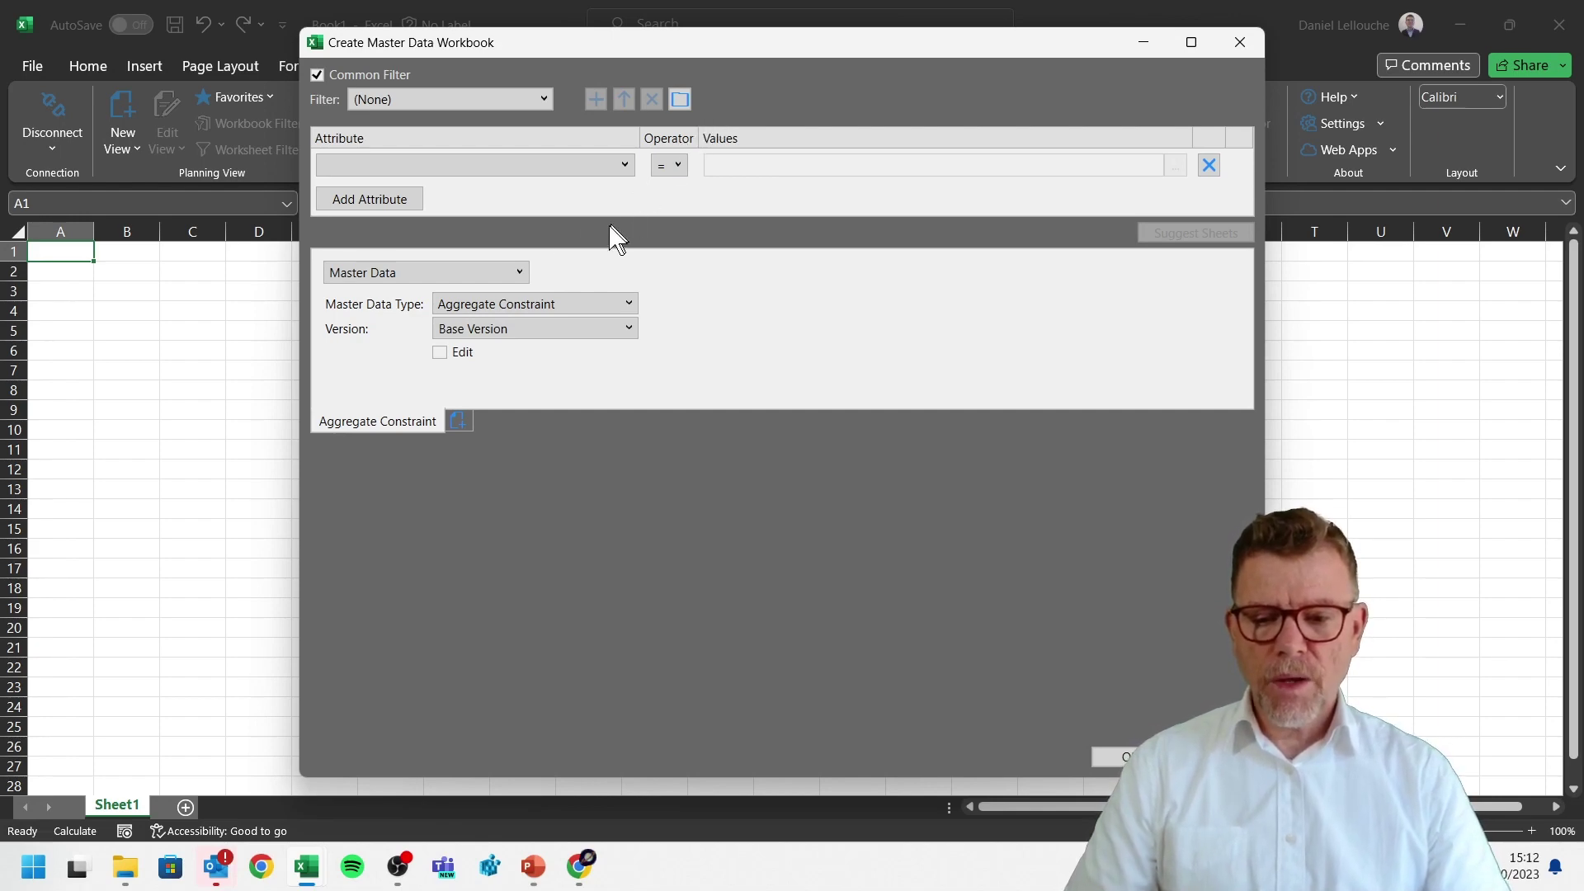
{"action": "left_click", "coordinate": [544, 100]}
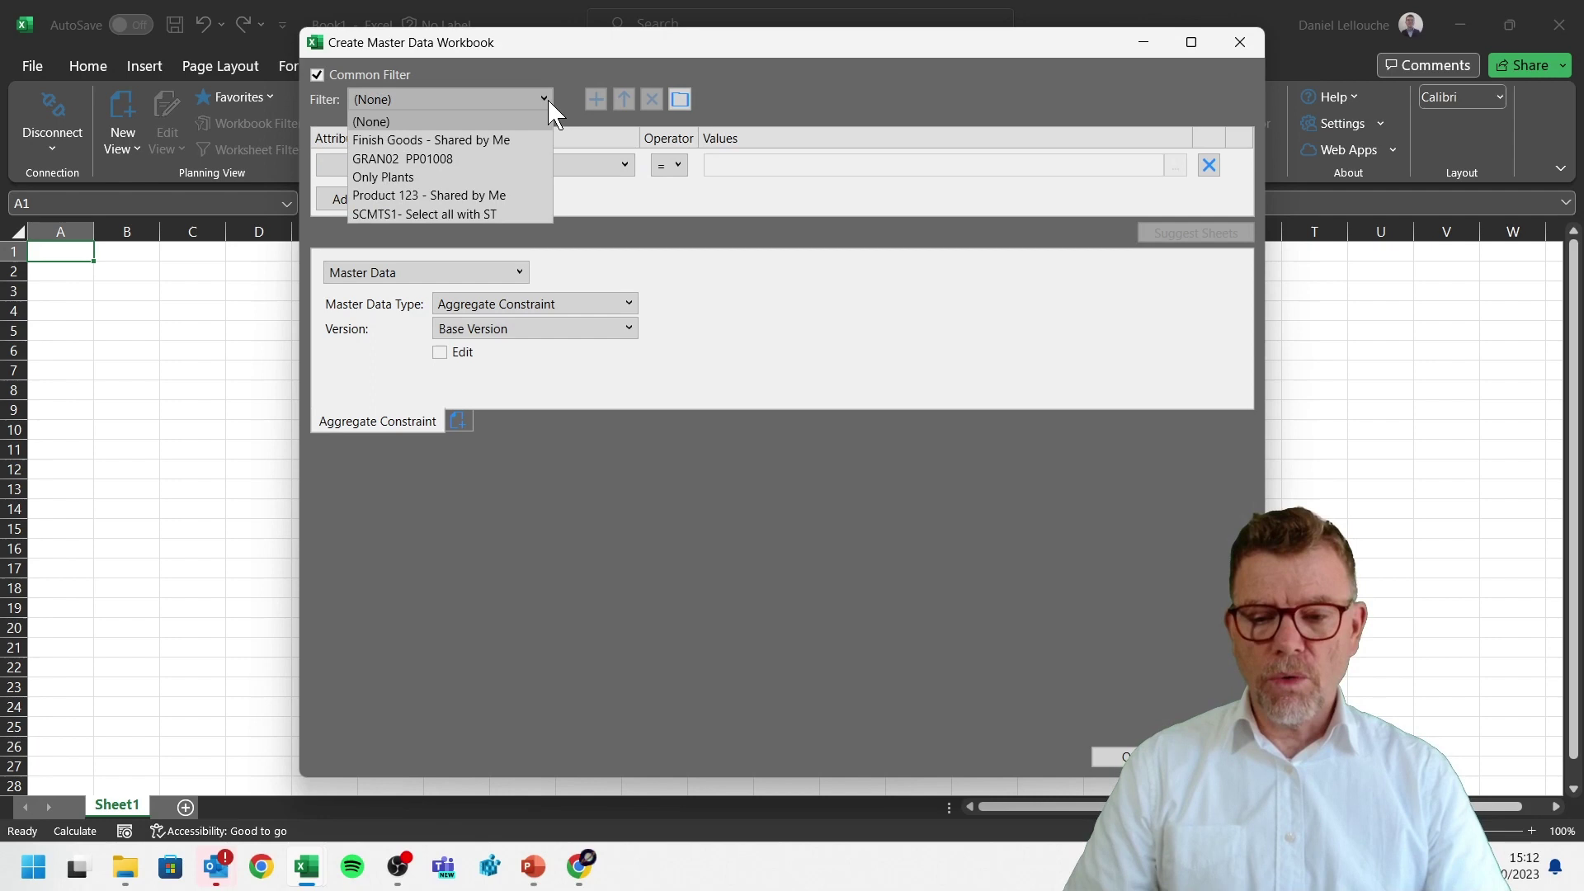
{"action": "left_click", "coordinate": [547, 101]}
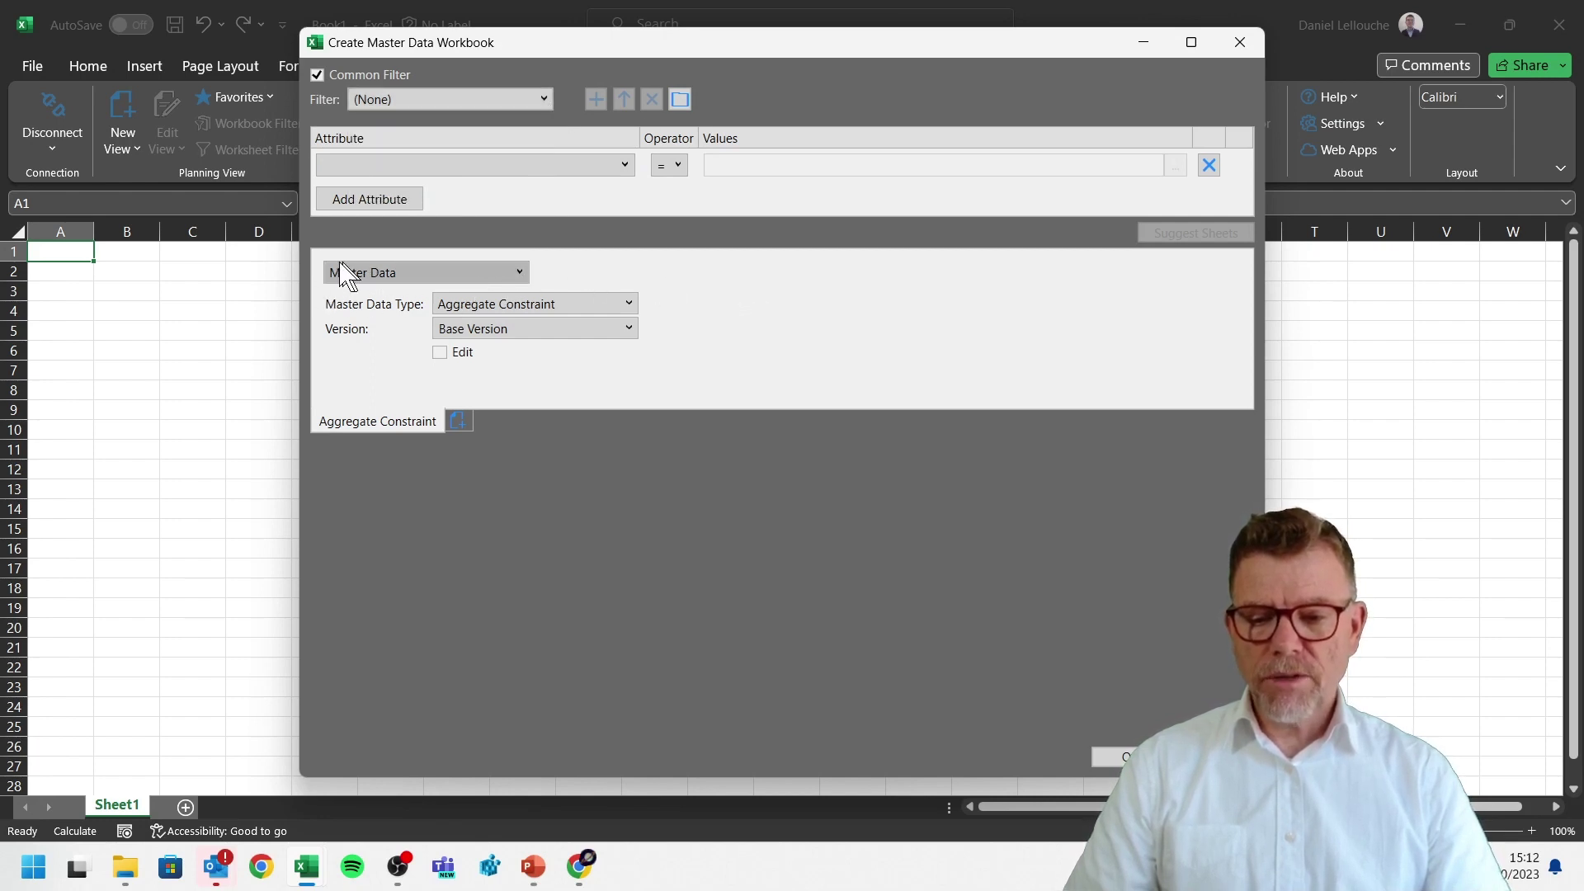
{"action": "left_click", "coordinate": [628, 304]}
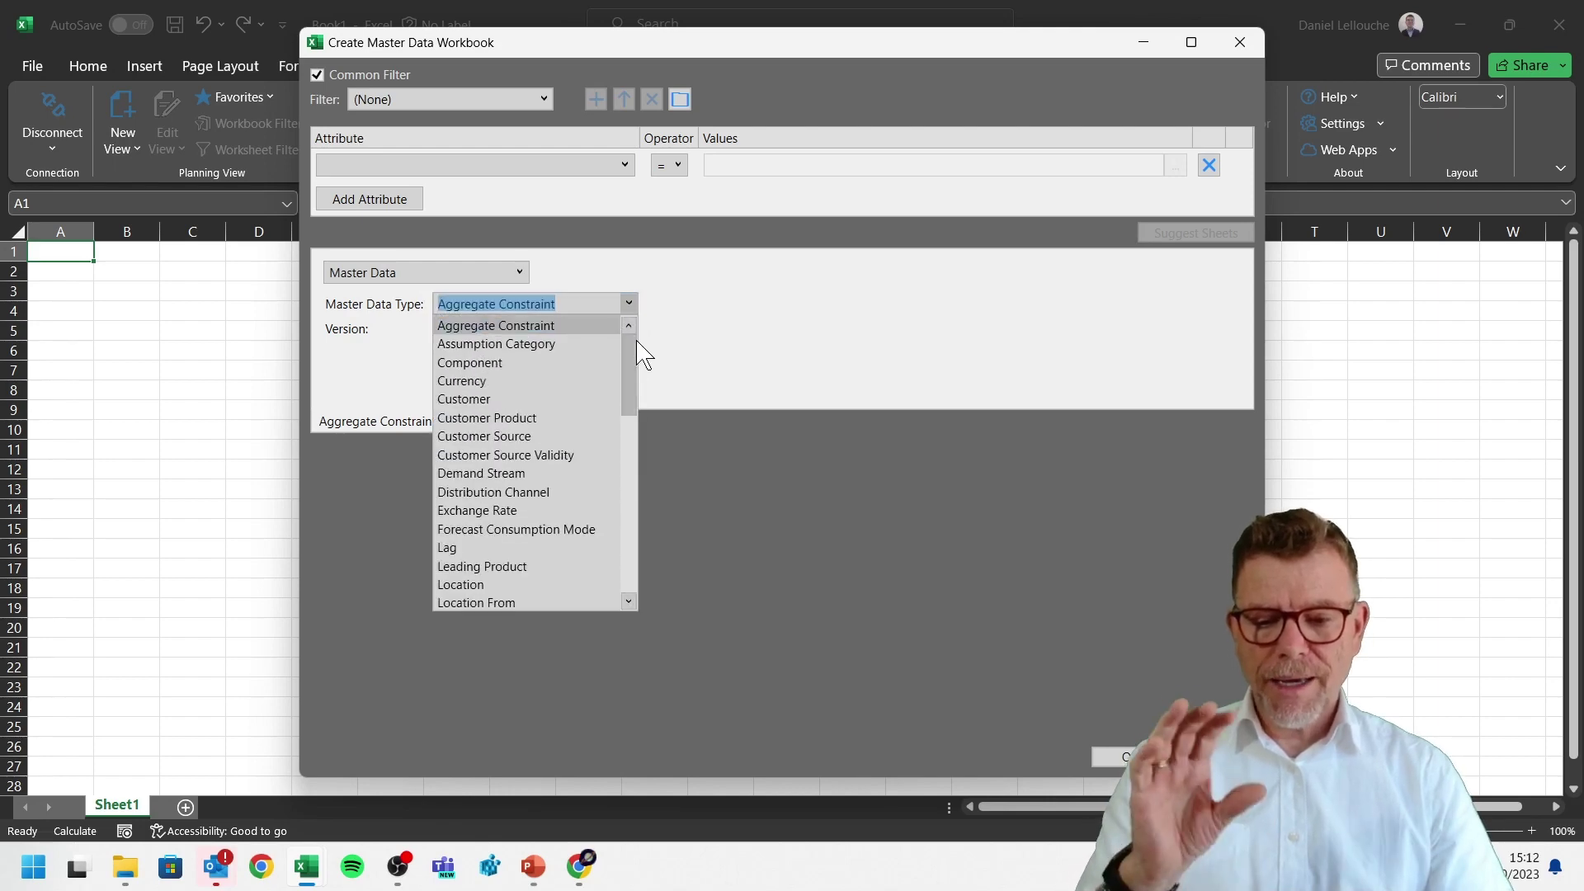
{"action": "left_click", "coordinate": [475, 399]}
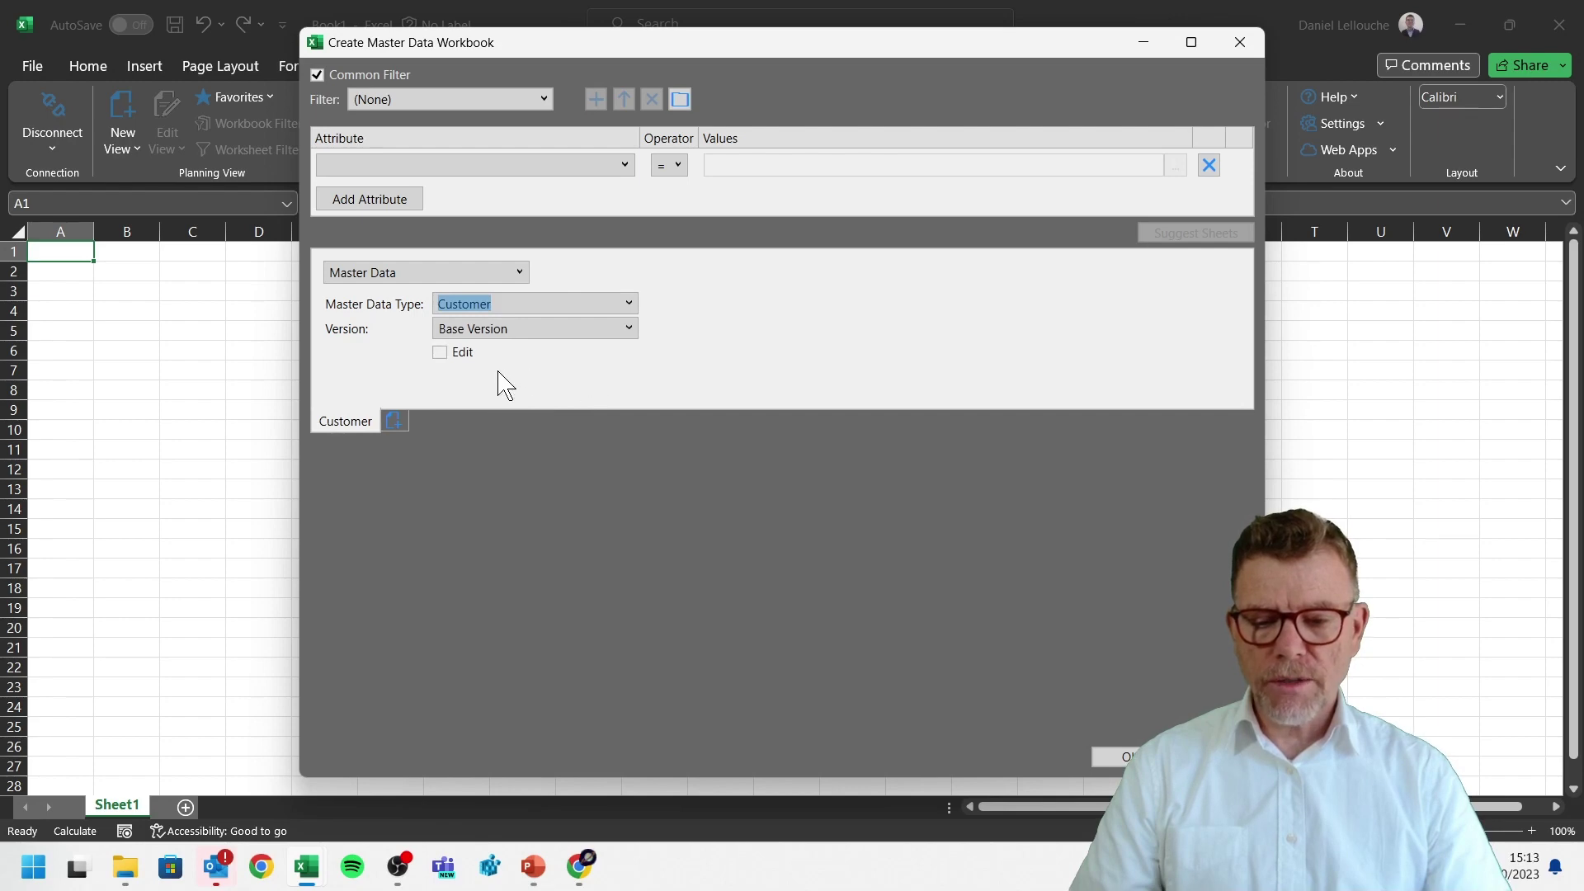
Add Location and Product master data sheets, with editing enabled on Product.
{"action": "left_click", "coordinate": [394, 420]}
{"action": "left_click", "coordinate": [630, 304]}
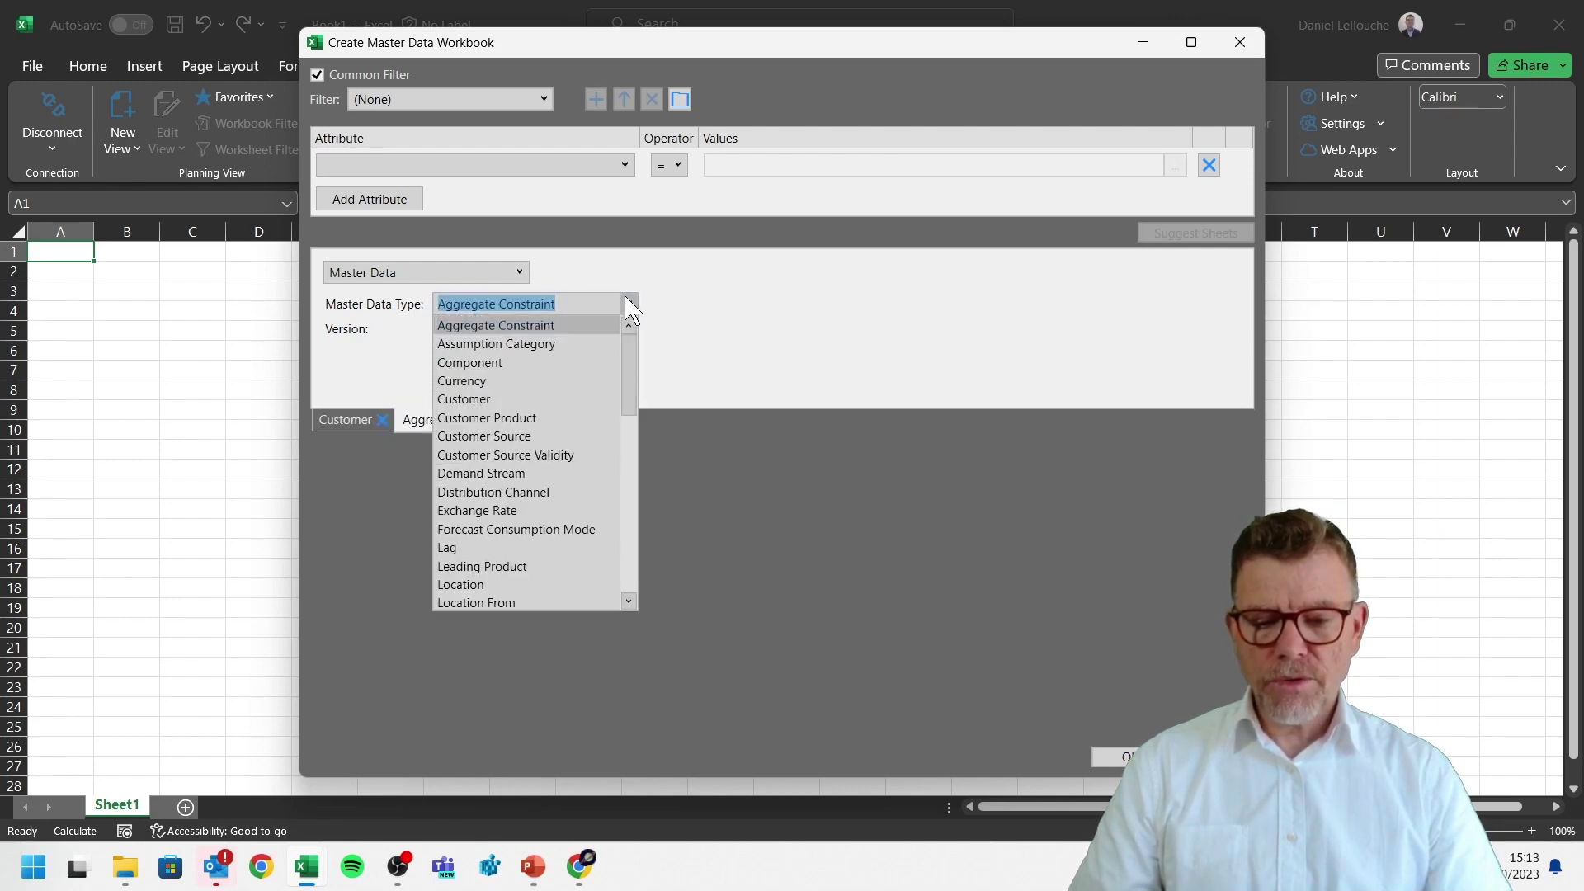
{"action": "left_click", "coordinate": [541, 584]}
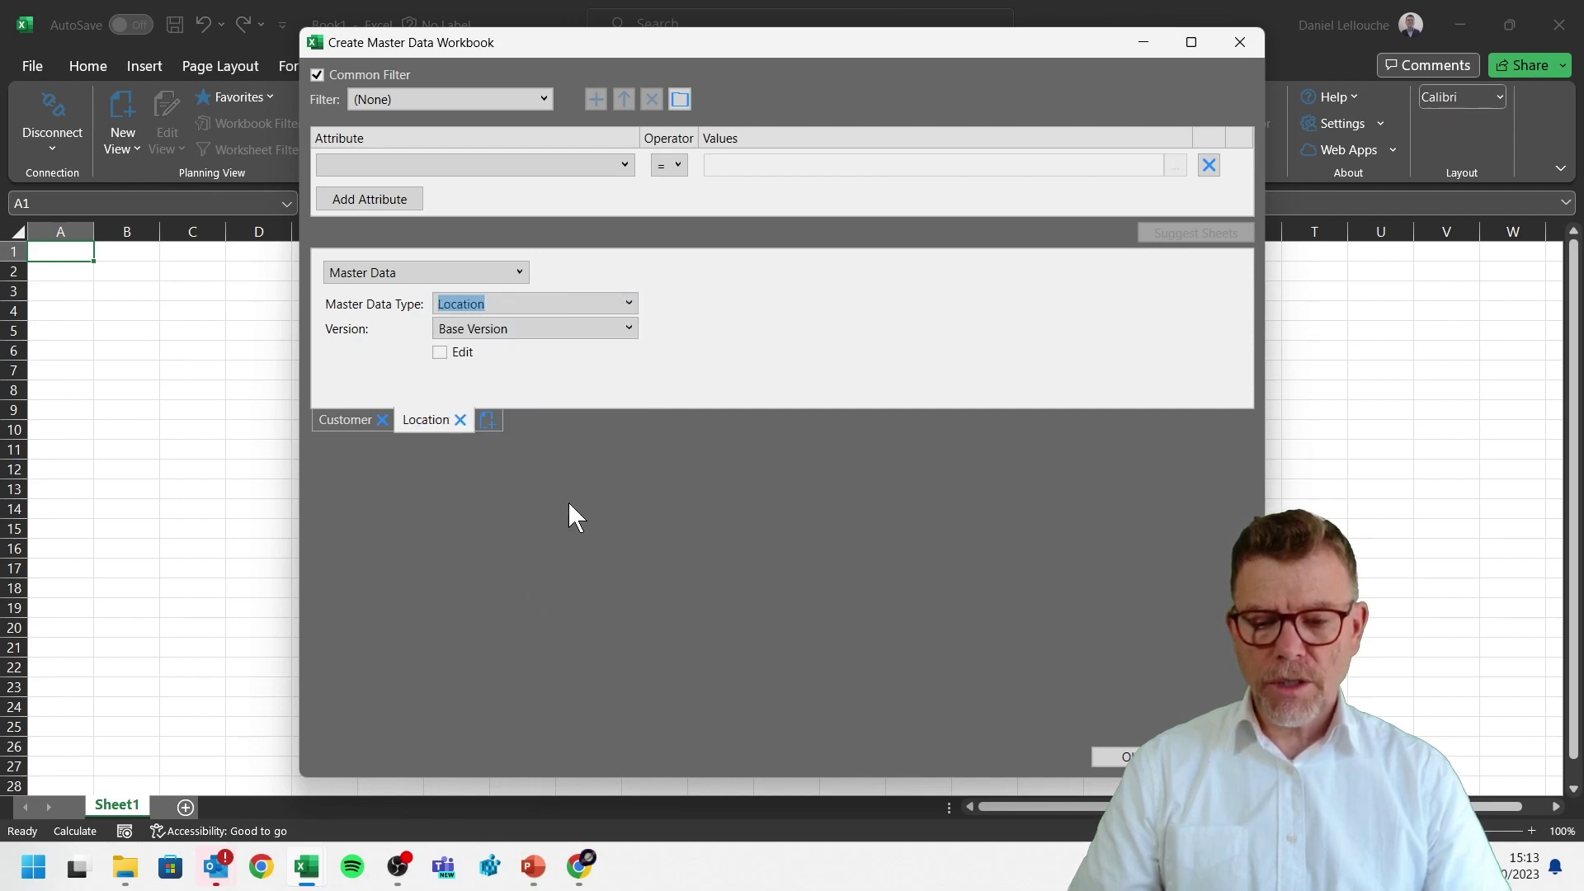
{"action": "left_click", "coordinate": [487, 420]}
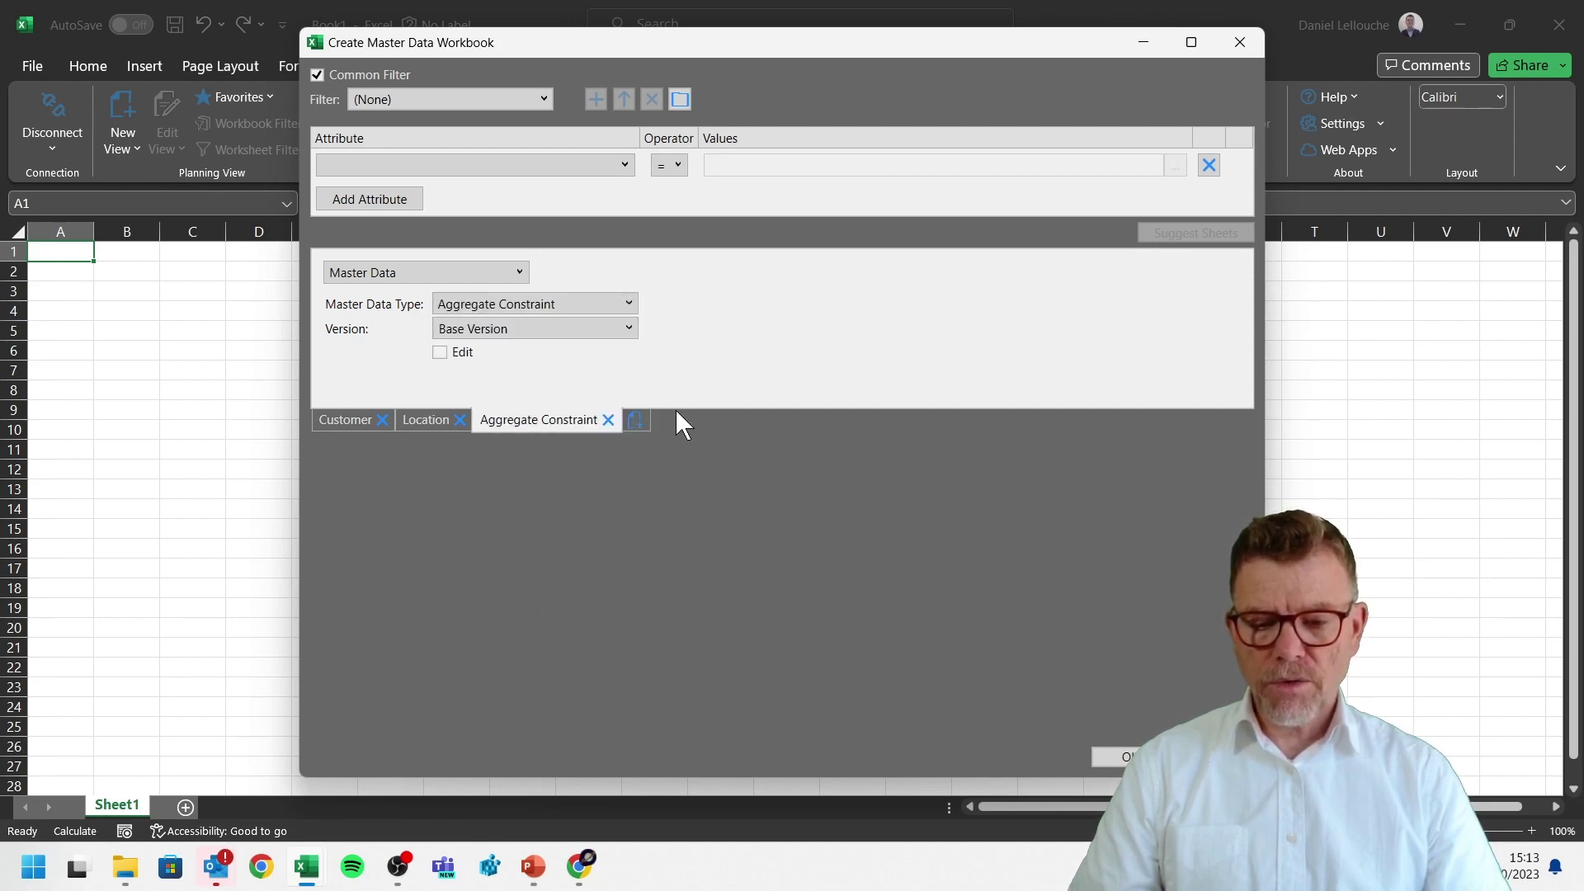
{"action": "left_click", "coordinate": [629, 304]}
{"action": "left_click_drag", "start_coordinate": [633, 389], "coordinate": [631, 485]}
{"action": "left_click", "coordinate": [512, 436]}
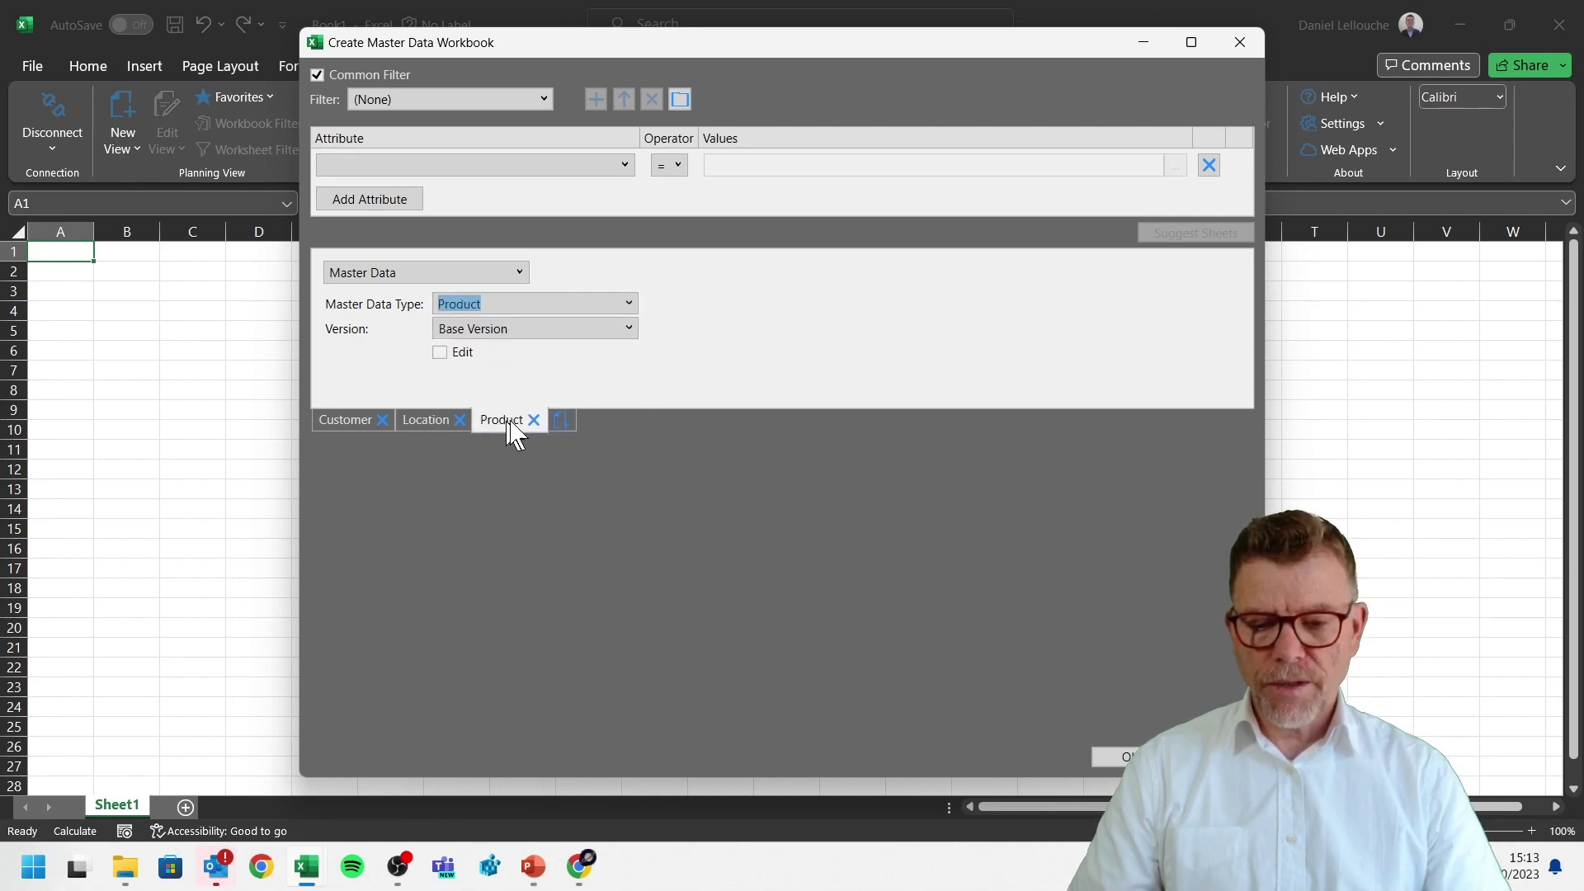
{"action": "left_click", "coordinate": [442, 352]}
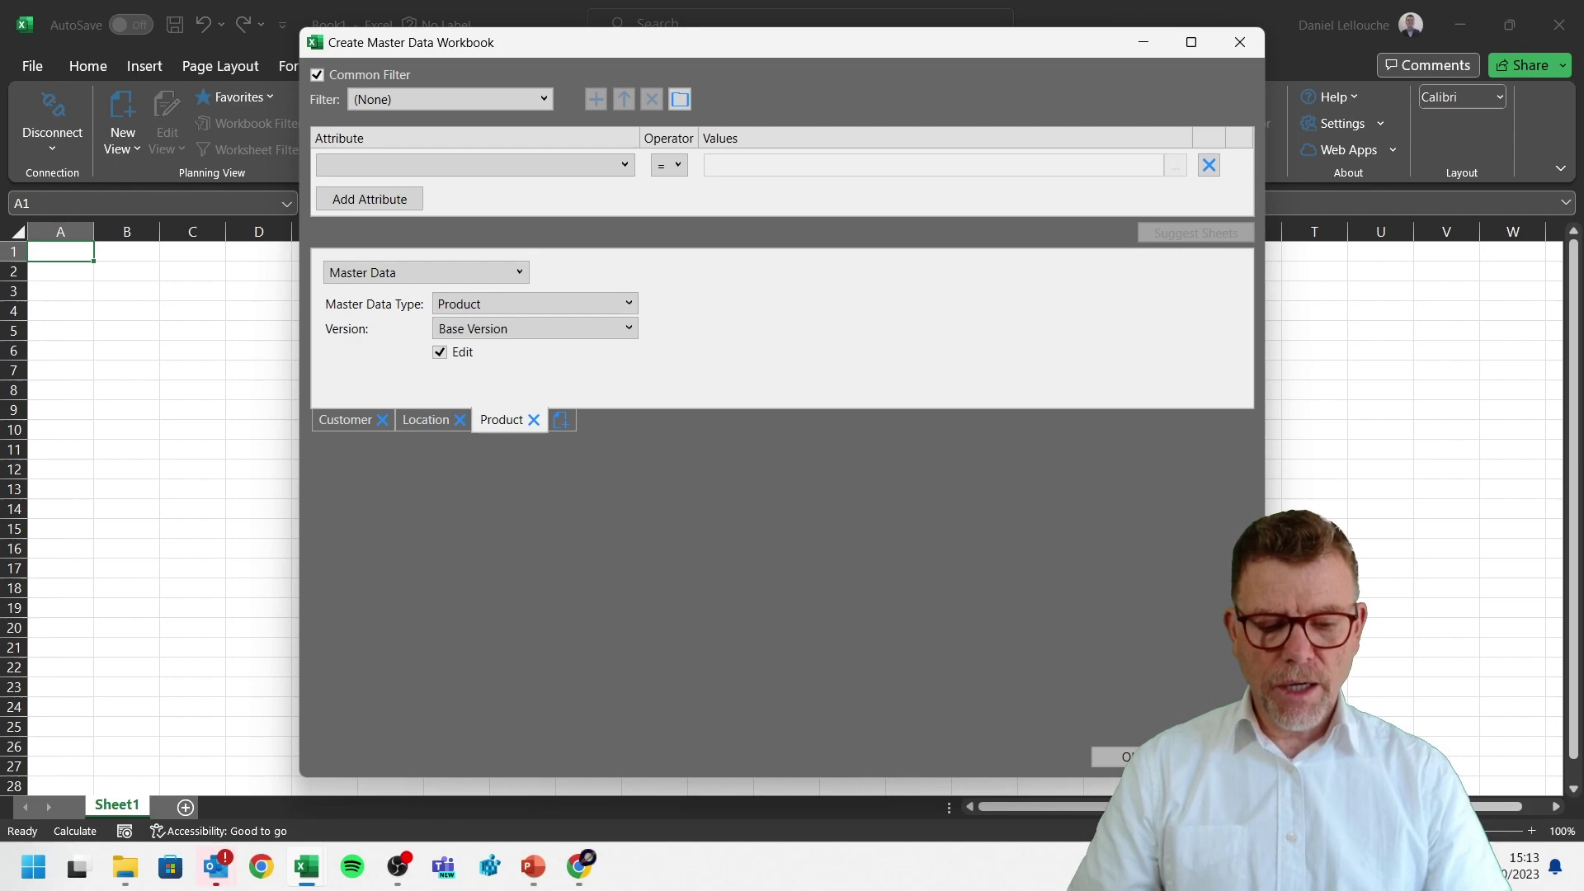
Create the workbook, then browse the Location and Product sheets, selecting BRND400 in G10.
{"action": "left_click", "coordinate": [1105, 755]}
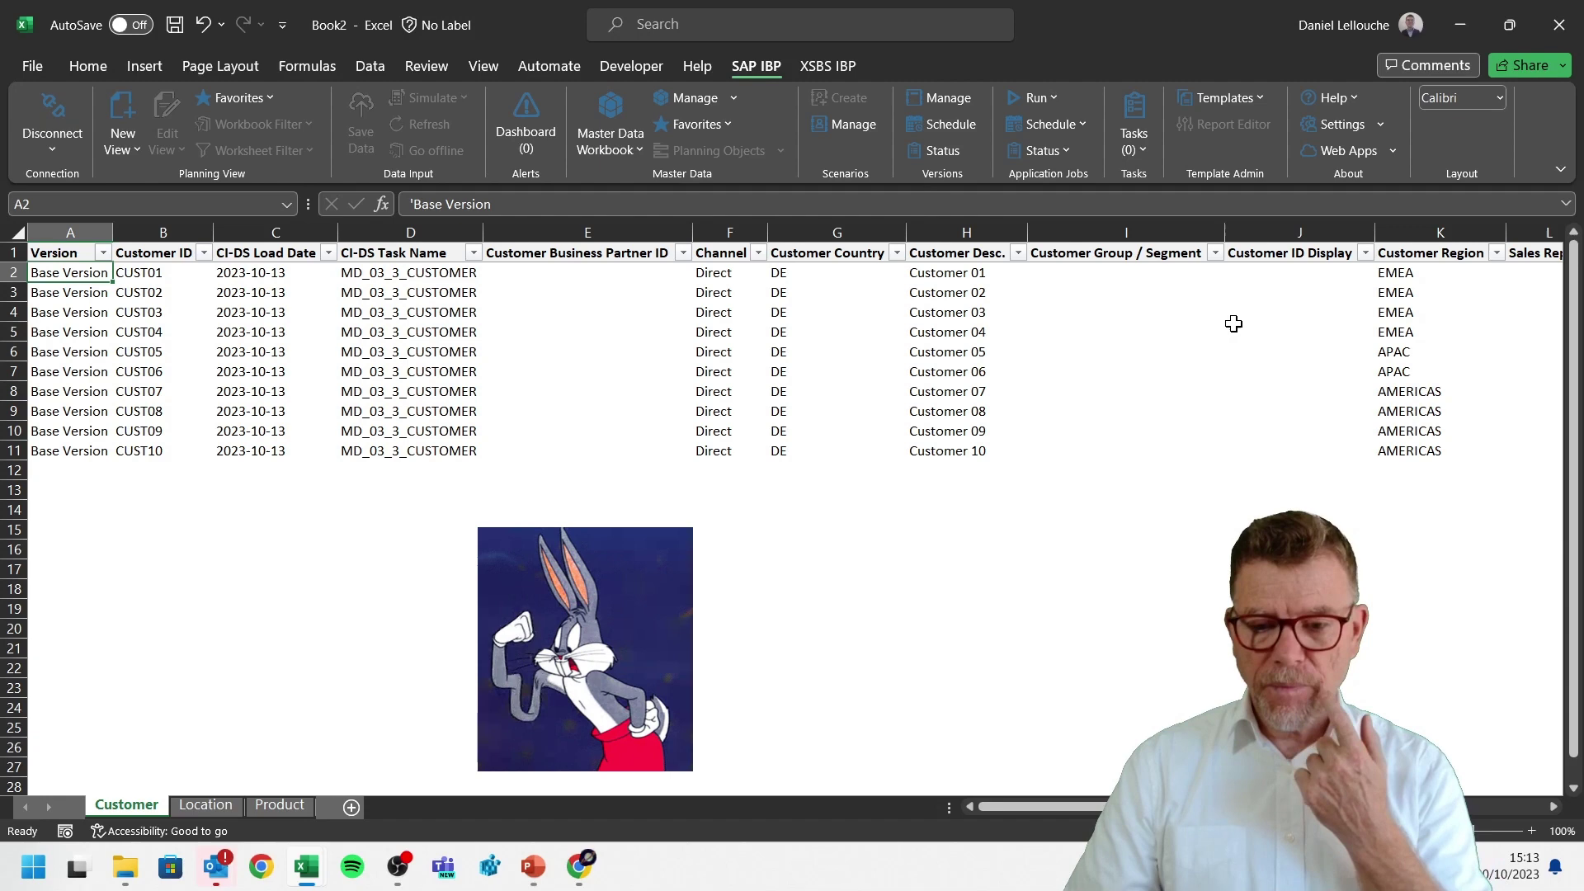
{"action": "left_click", "coordinate": [207, 804]}
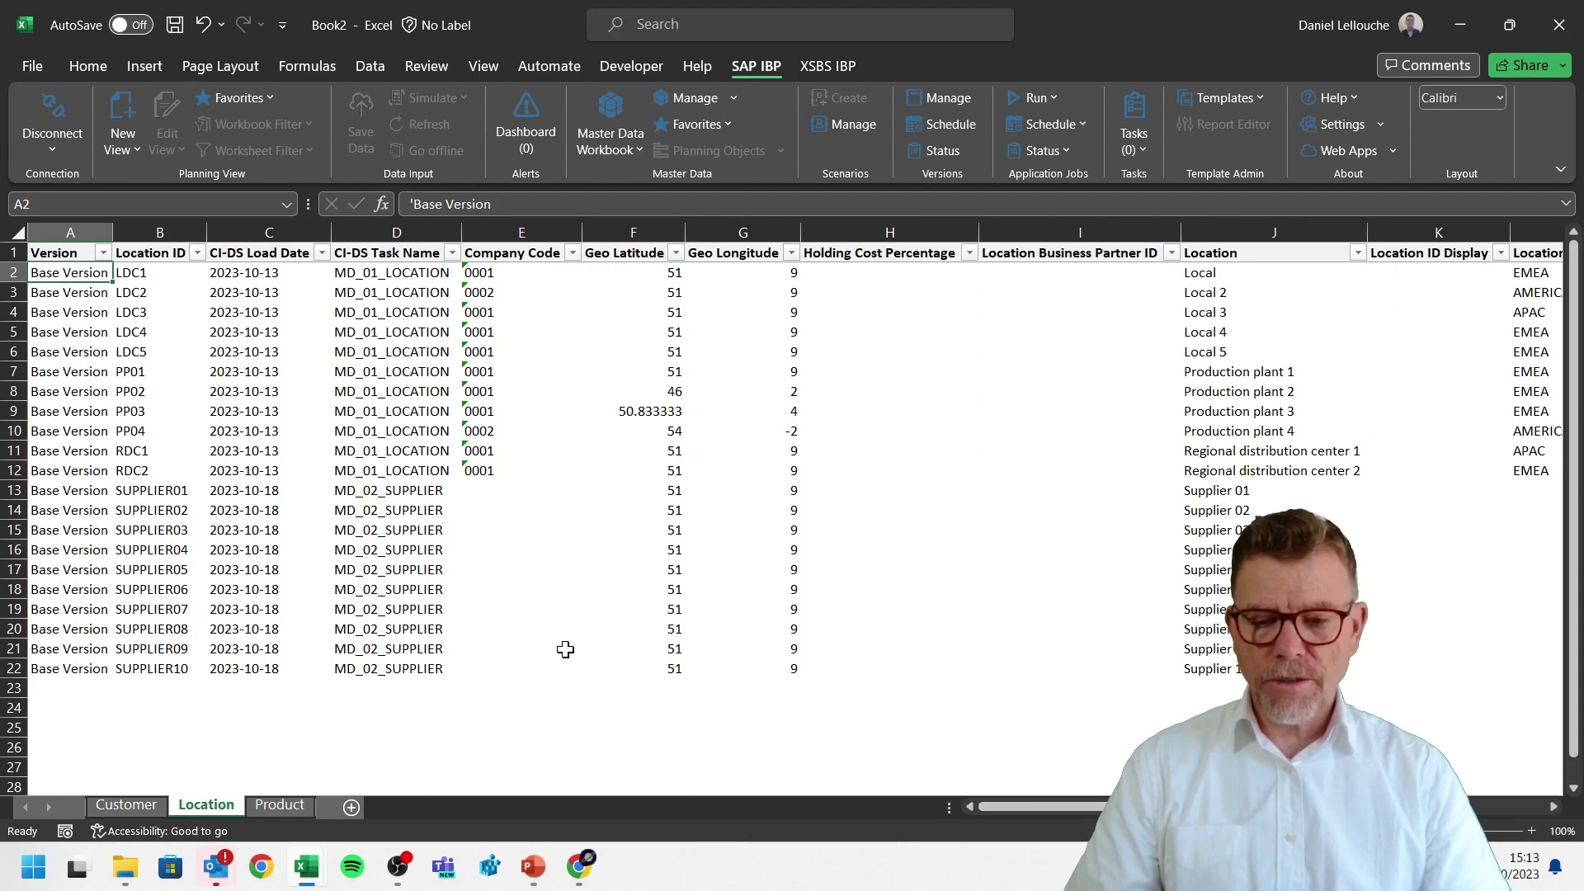
{"action": "left_click", "coordinate": [279, 804]}
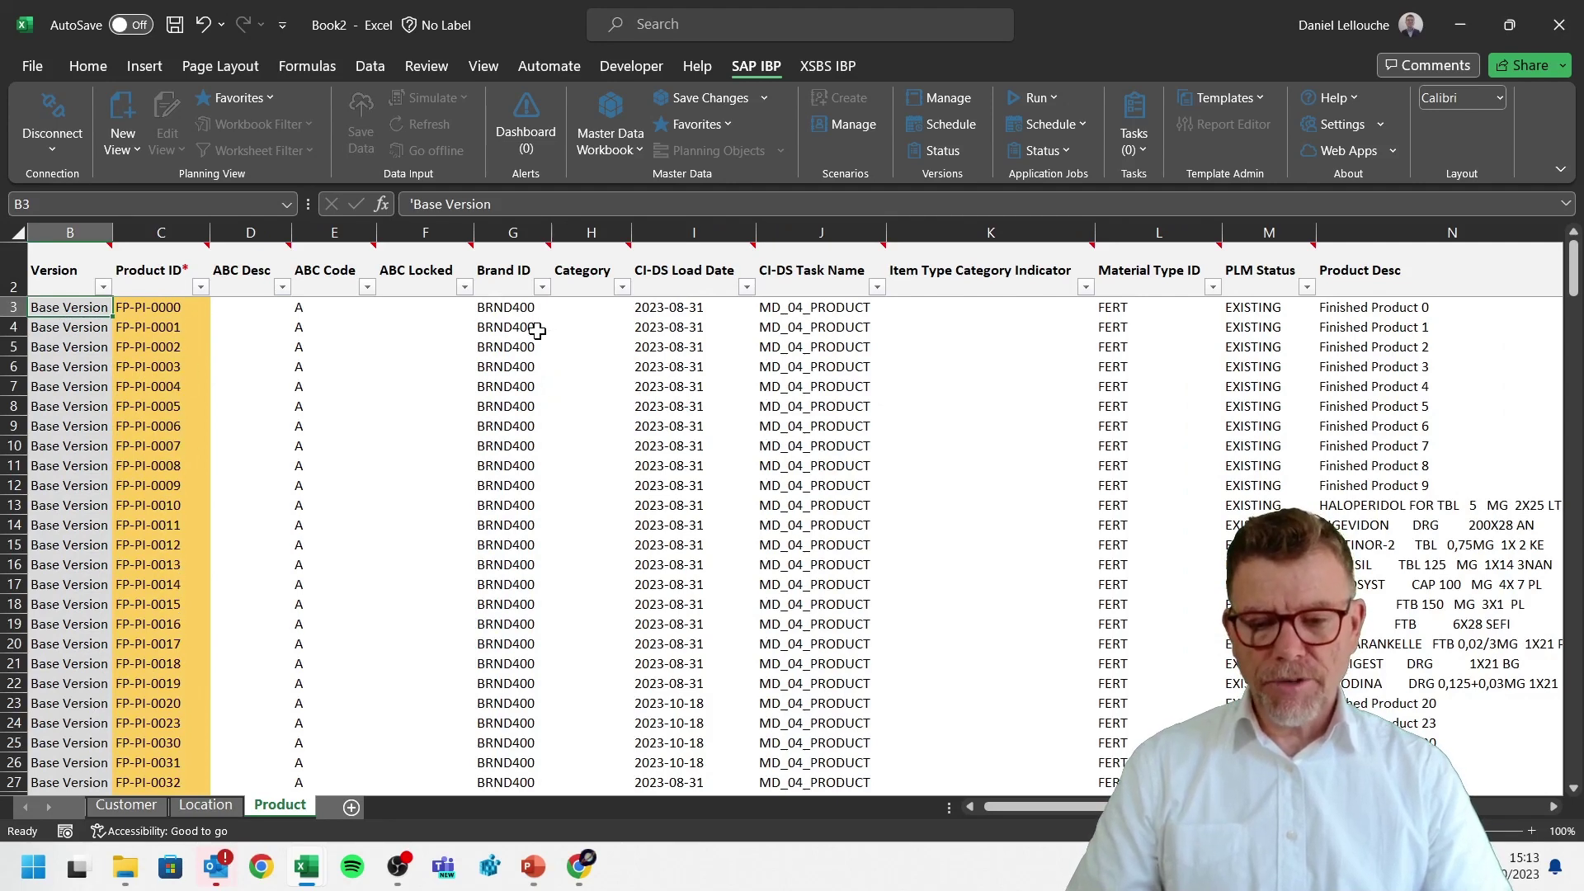
{"action": "left_click", "coordinate": [532, 450]}
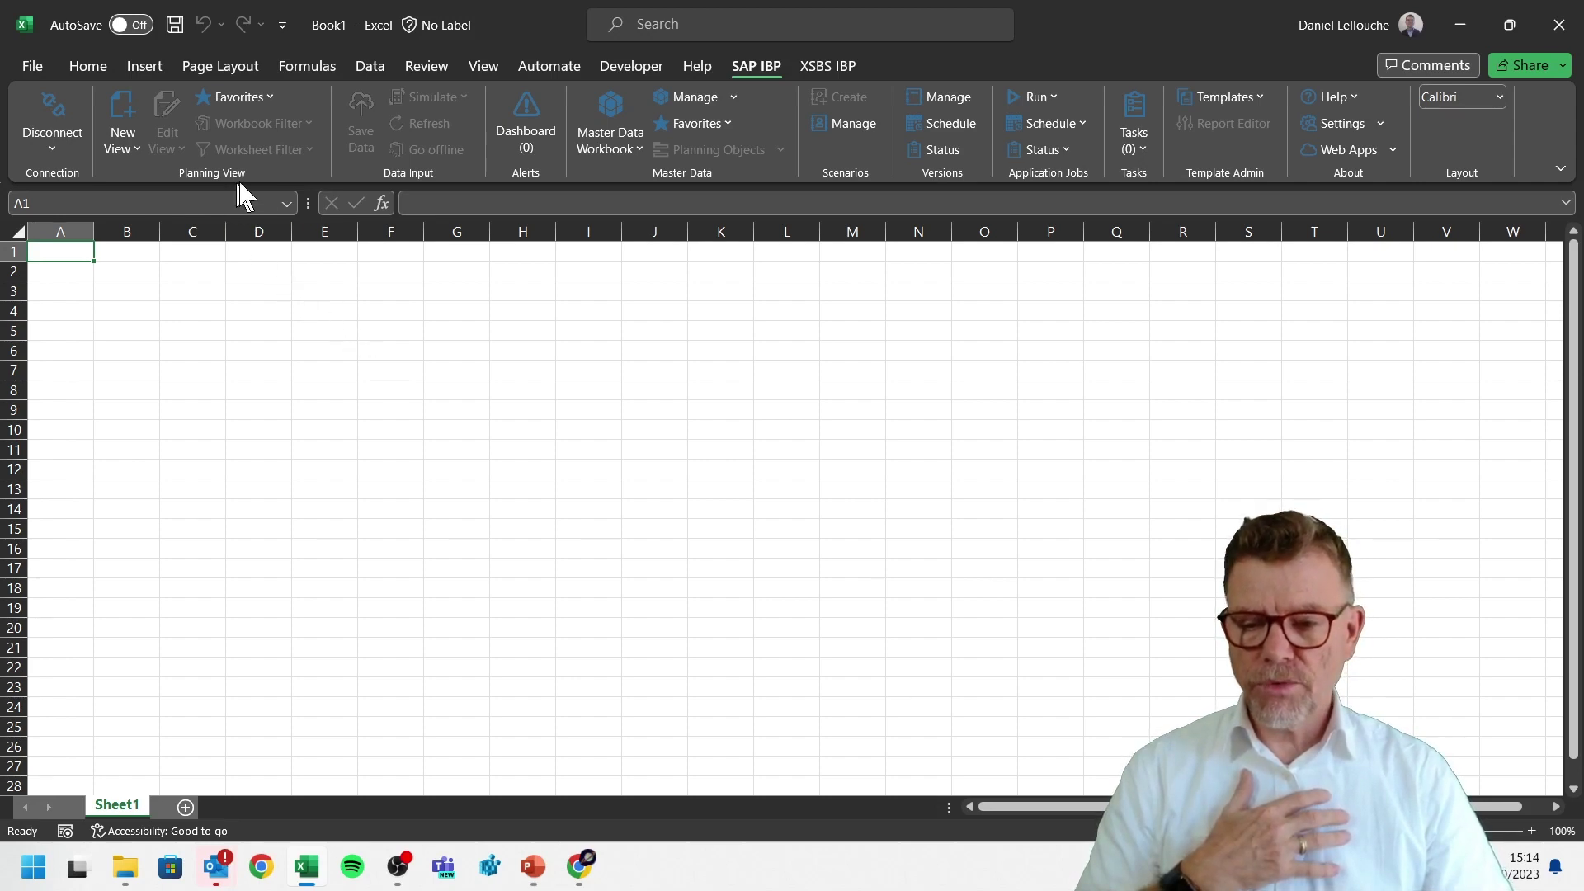
Start a new planning view from a template via SAP IBP New View.
{"action": "left_click", "coordinate": [139, 147]}
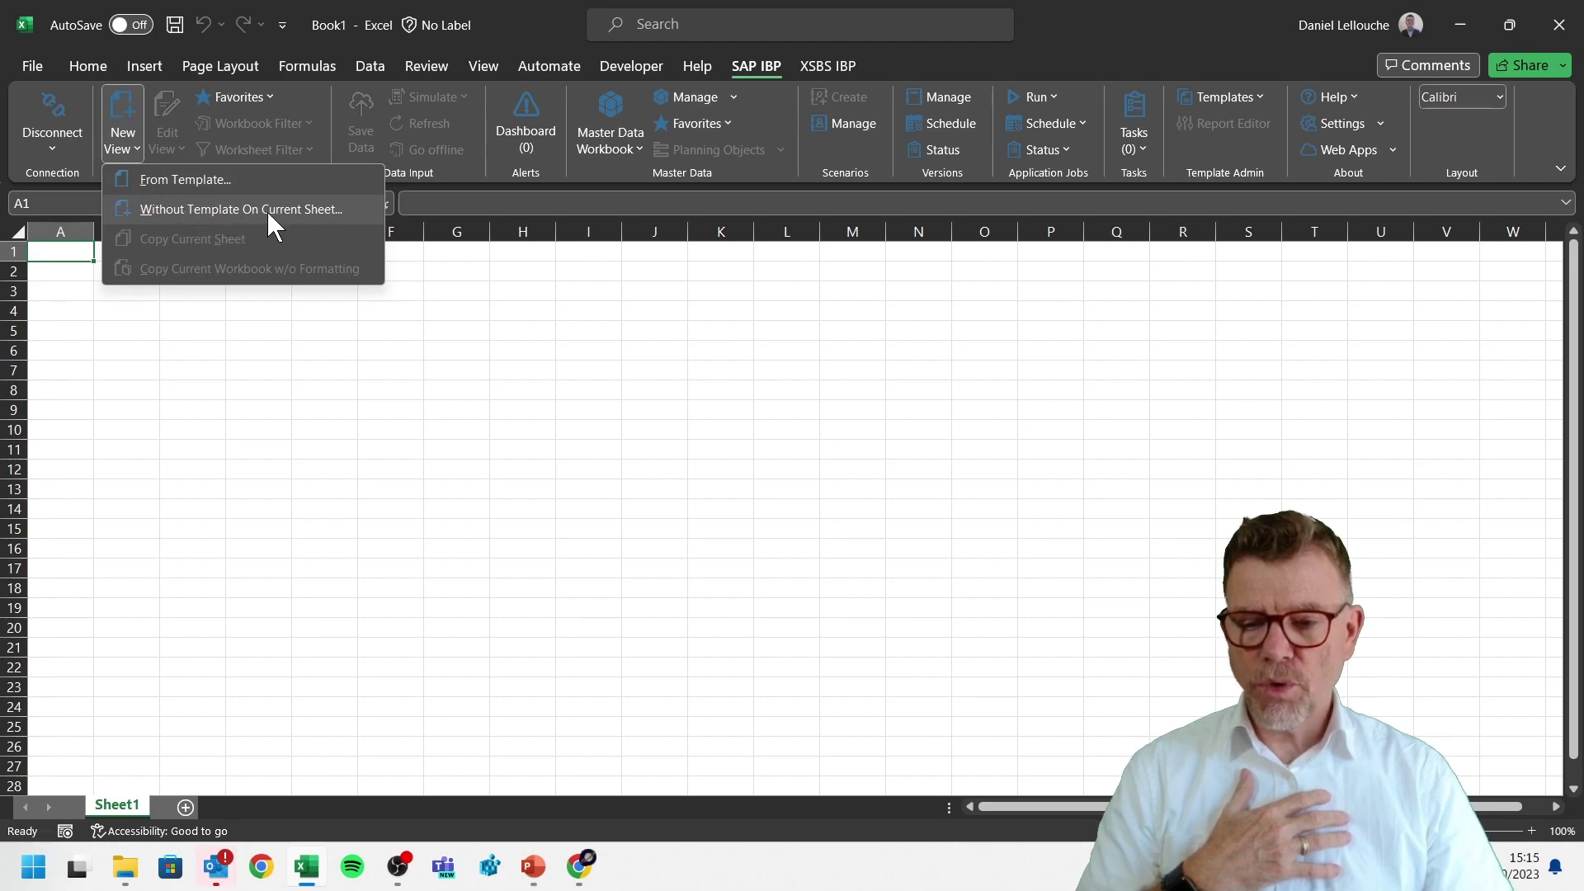
{"action": "left_click", "coordinate": [200, 180]}
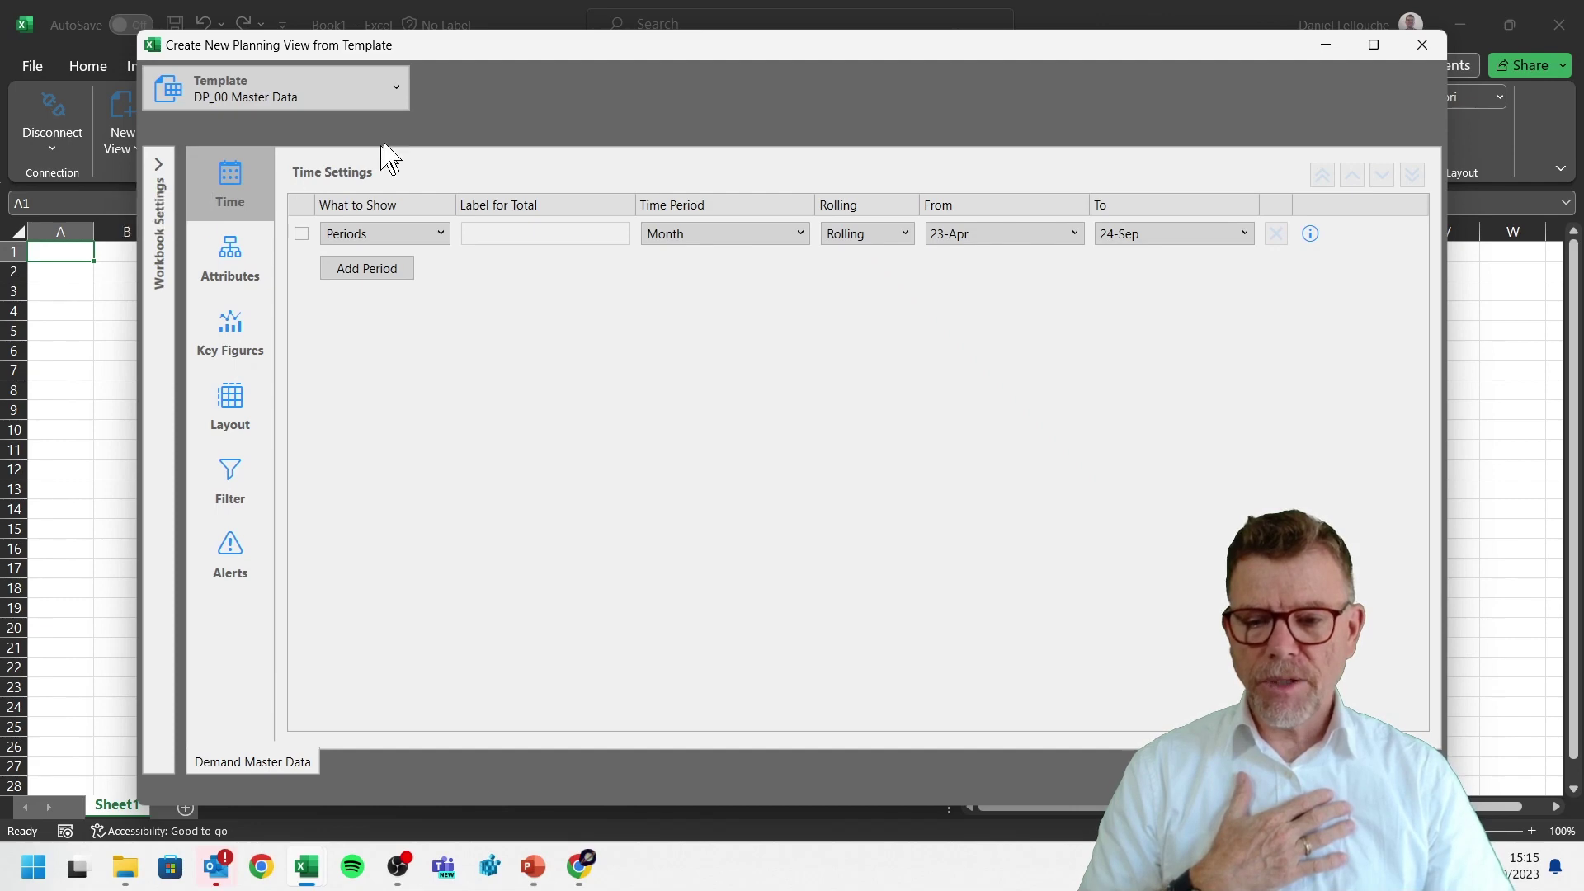
Select DP_01 History Cleansing from the planning view template list.
{"action": "left_click", "coordinate": [397, 89]}
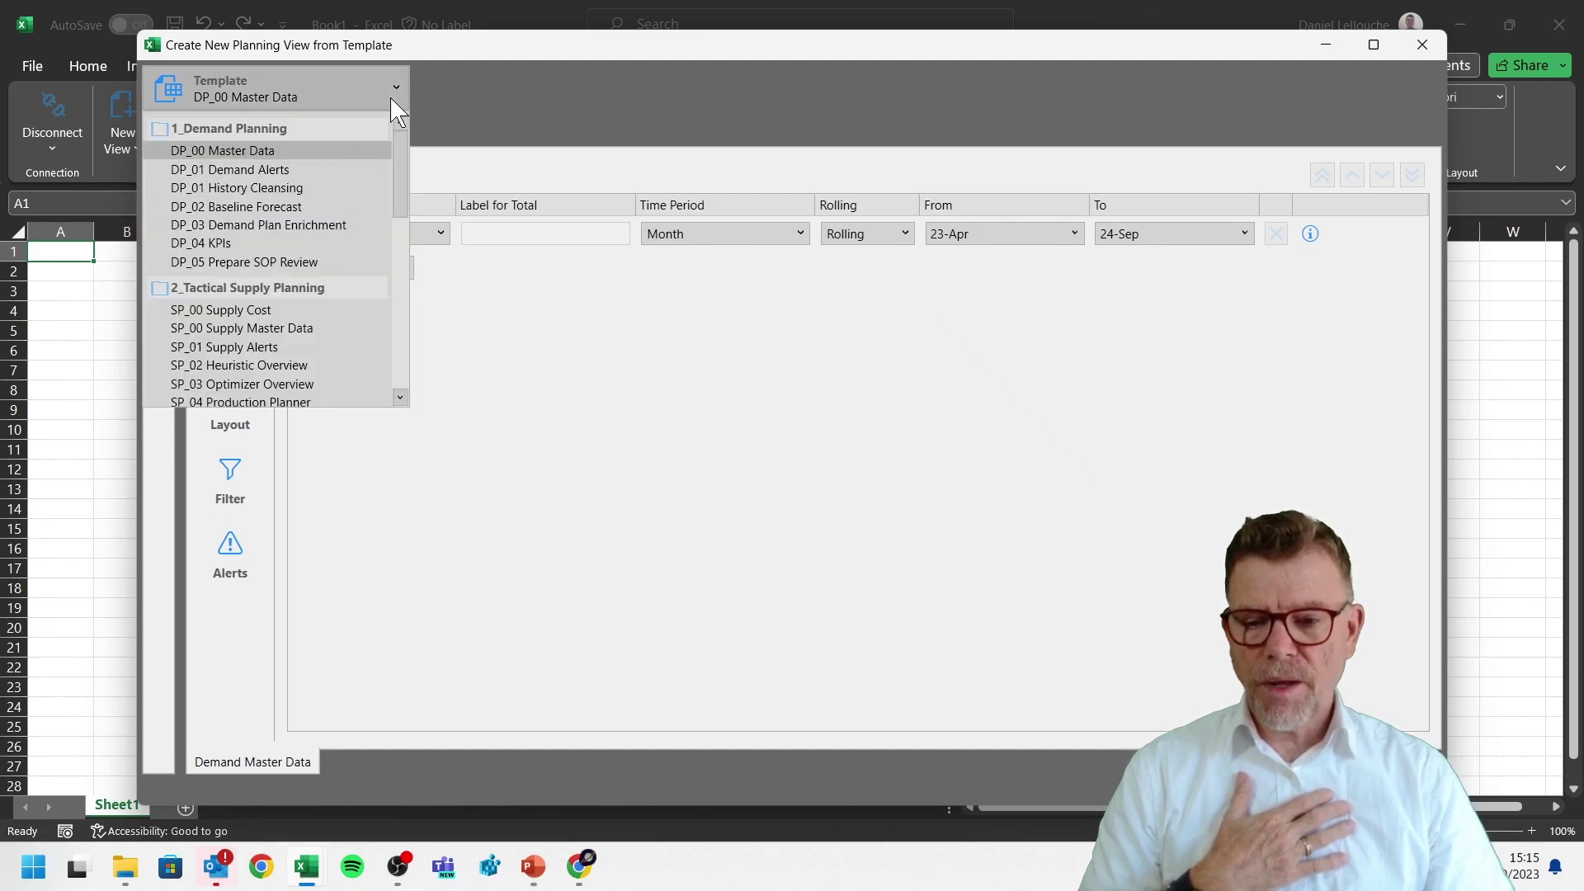
{"action": "scroll", "coordinate": [346, 400], "scroll_direction": "down", "scroll_amount": 1}
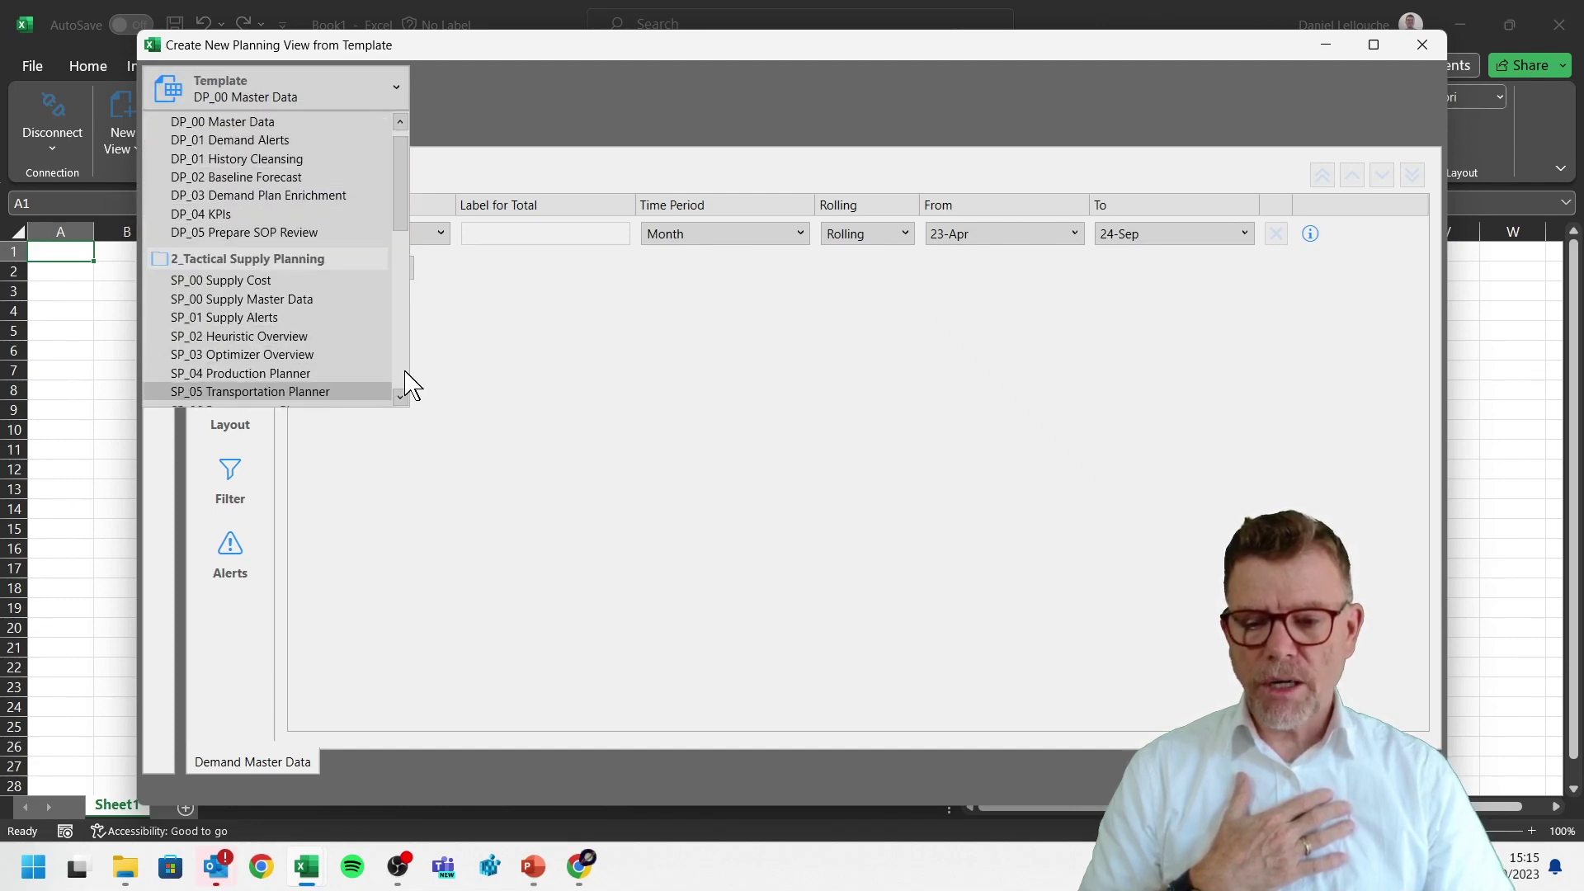
{"action": "scroll", "coordinate": [400, 397], "scroll_direction": "down", "scroll_amount": 5}
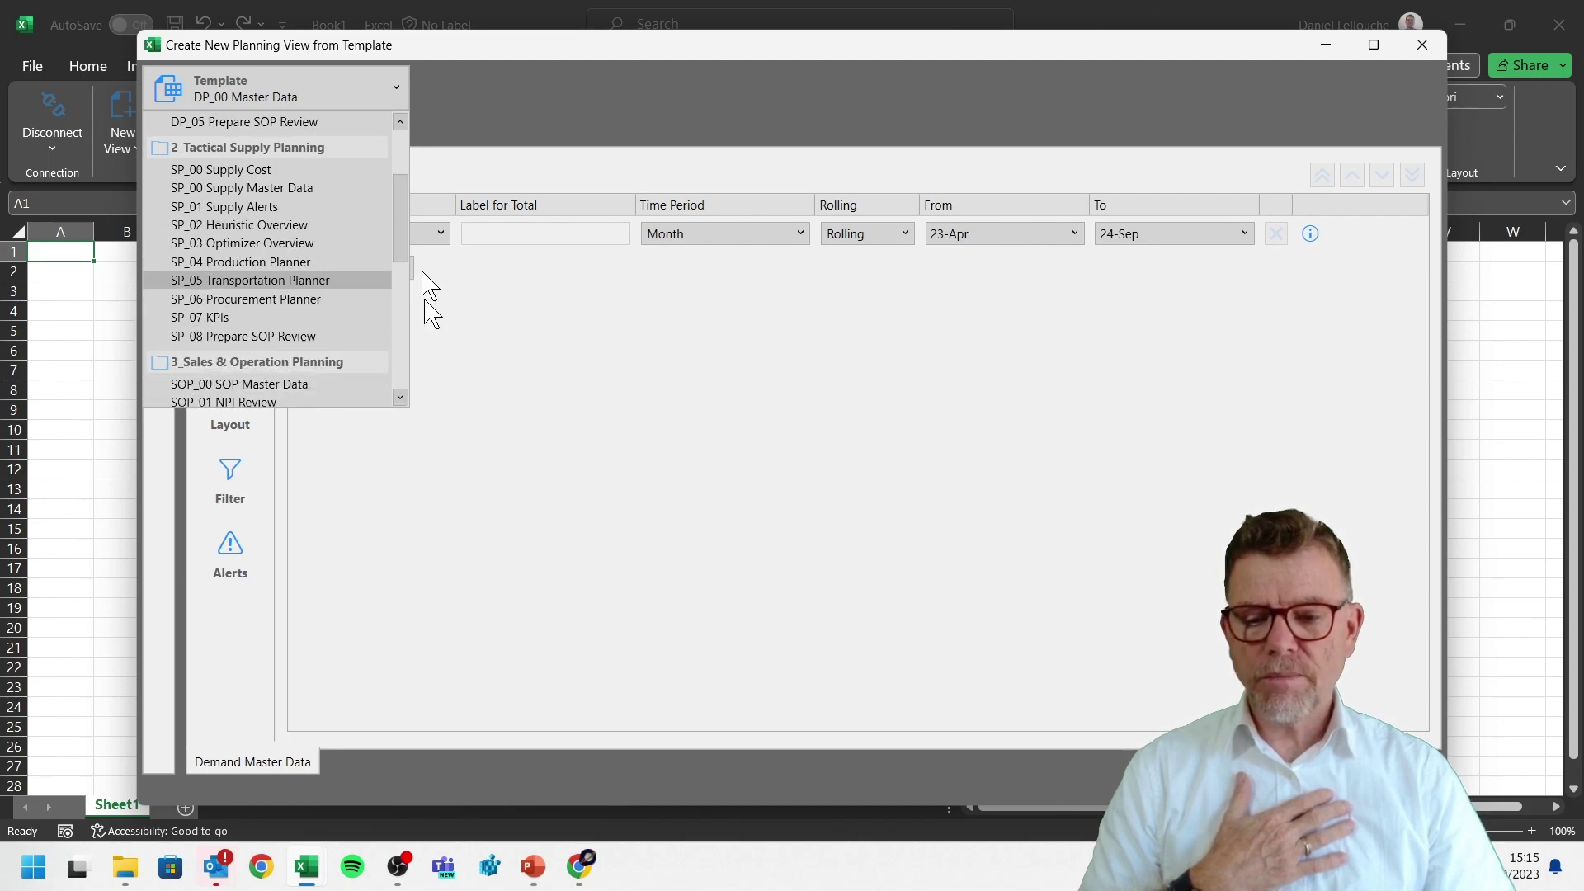
{"action": "left_click_drag", "start_coordinate": [404, 197], "coordinate": [404, 152]}
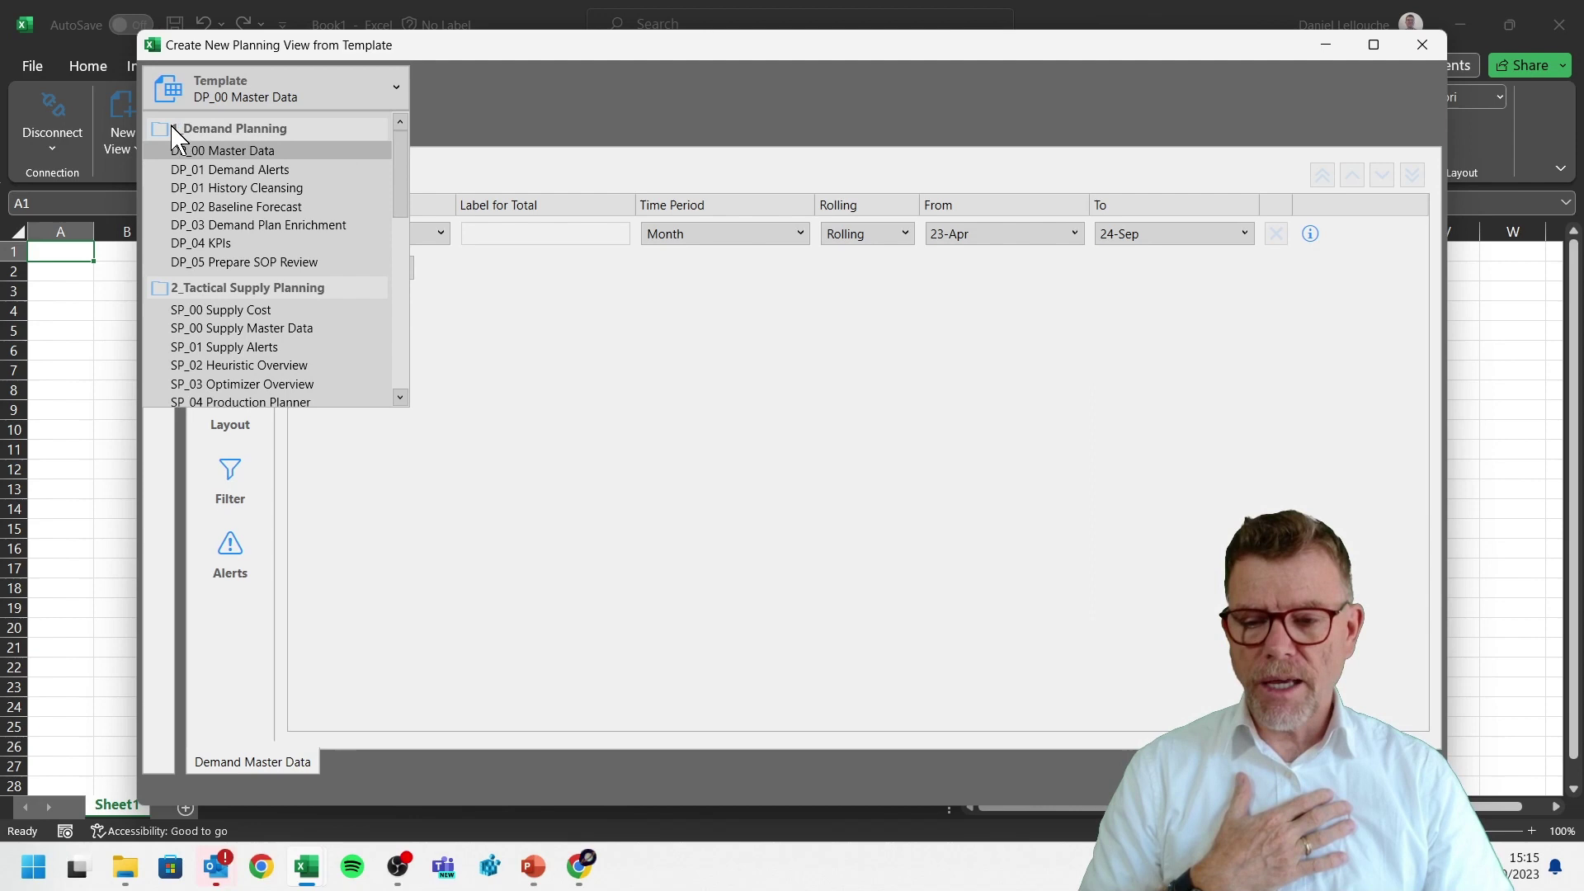
{"action": "left_click", "coordinate": [290, 190]}
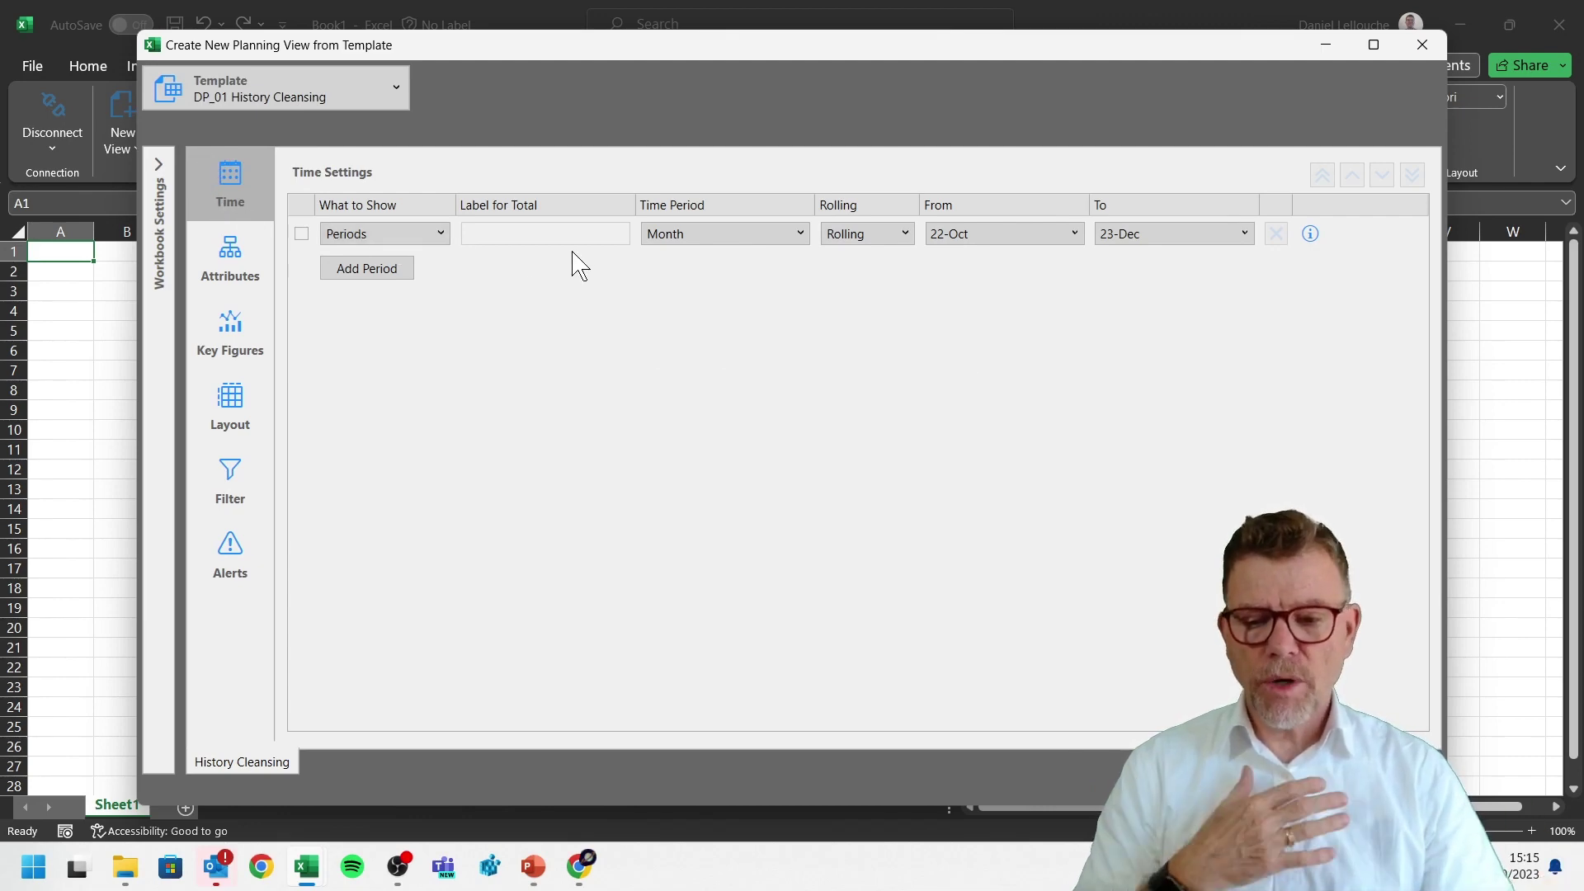
Check the Product and Customer attributes, then the key figure list with Actuals Qty and Corrected History.
{"action": "left_click", "coordinate": [235, 254]}
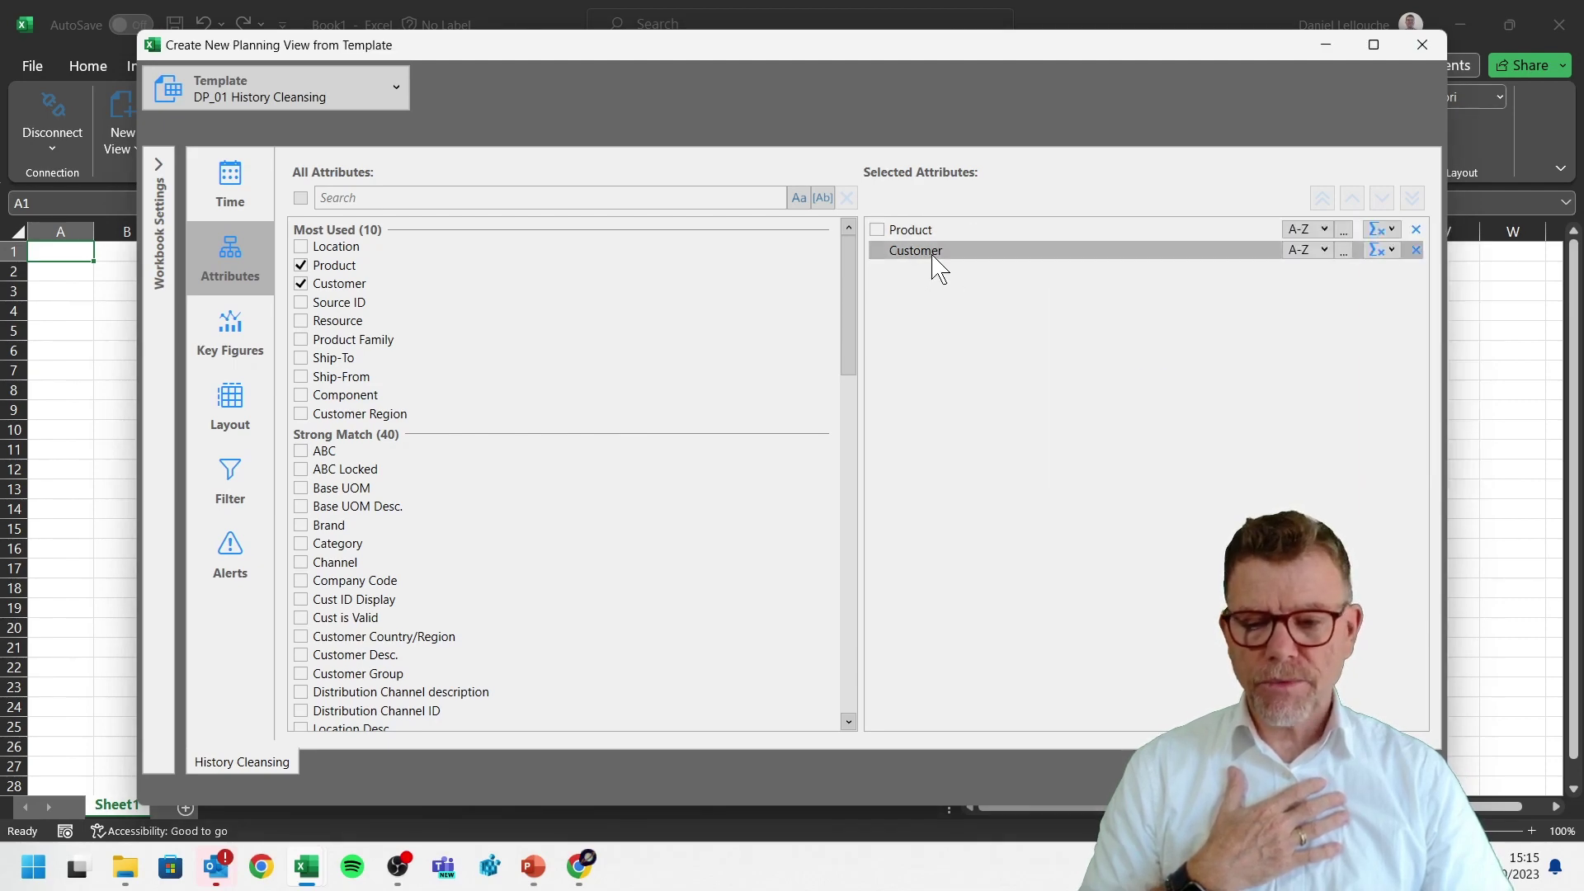
{"action": "left_click", "coordinate": [240, 330]}
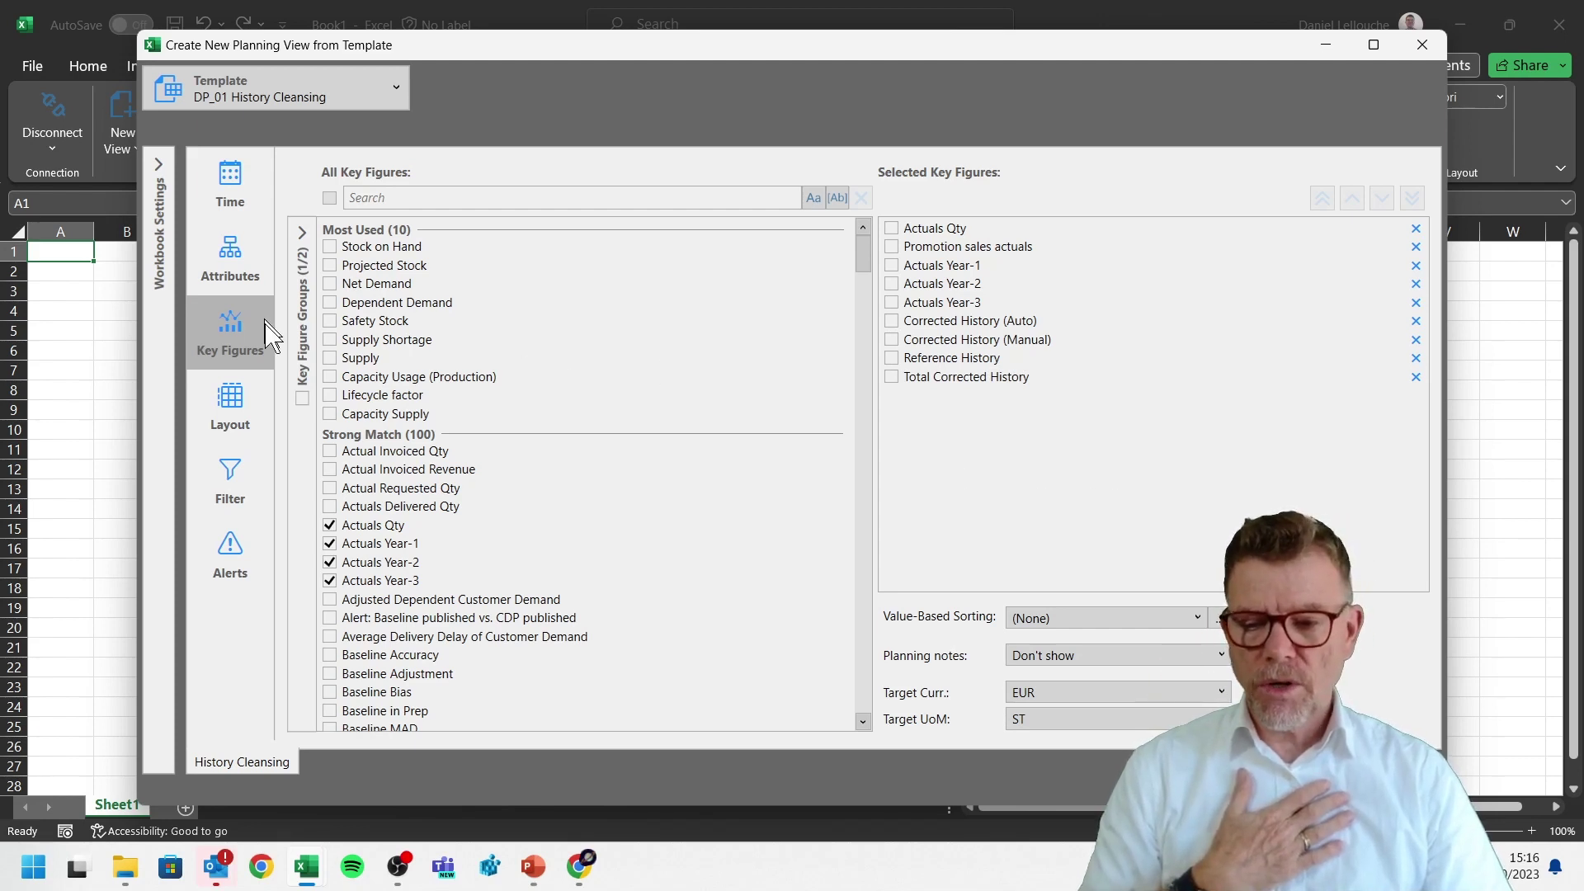
{"action": "mouse_move", "coordinate": [195, 313]}
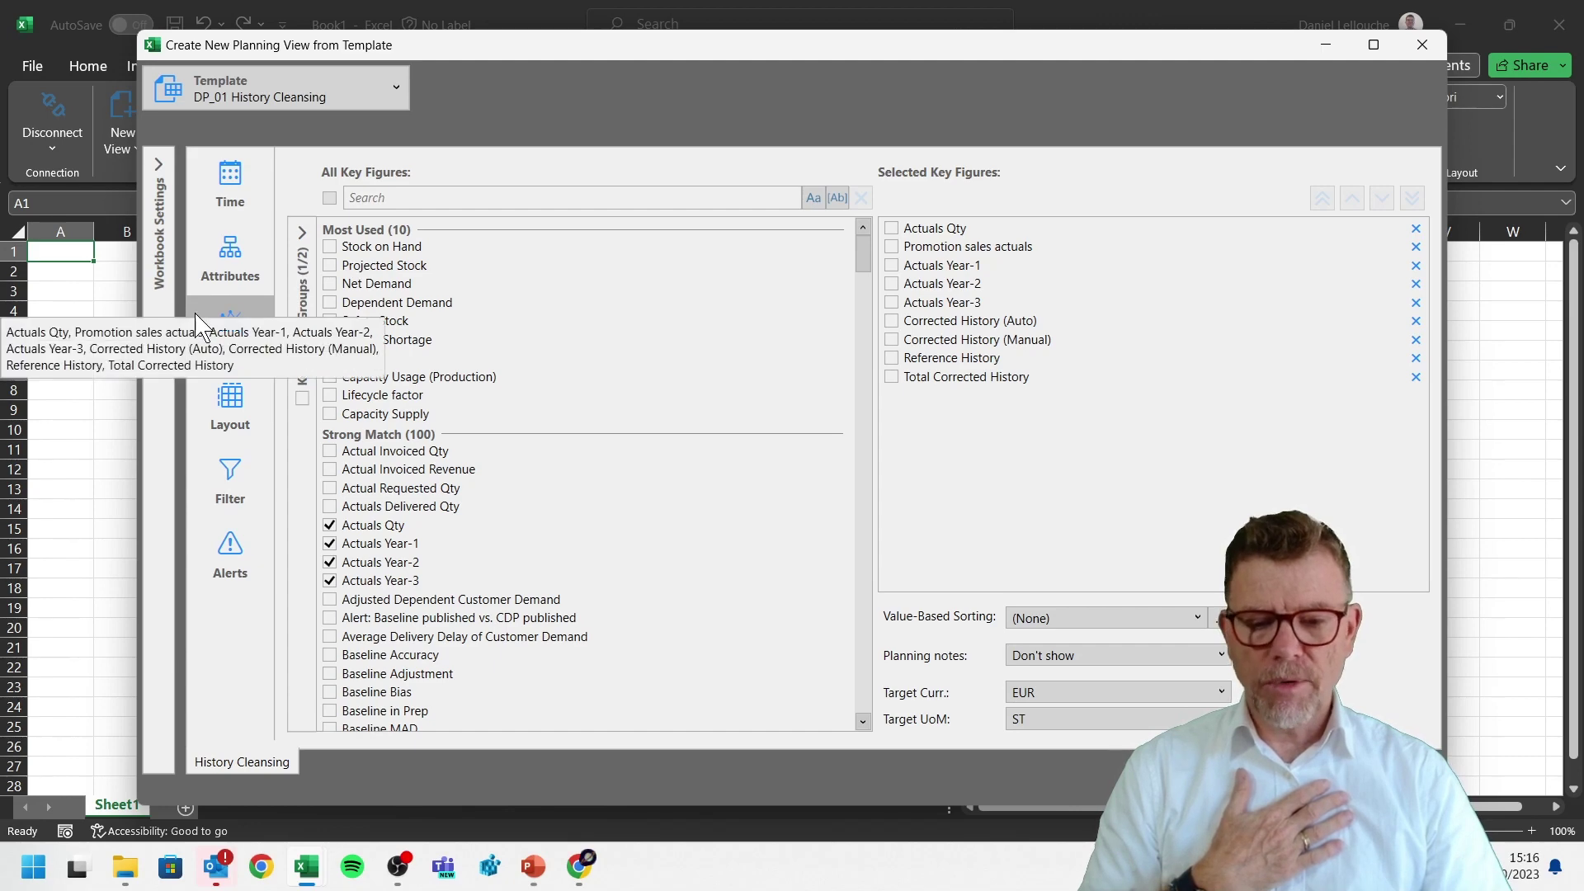
Review the row/column layout, then the filters: no attribute filter, rolling Day filter Equal To 0.
{"action": "left_click", "coordinate": [233, 404]}
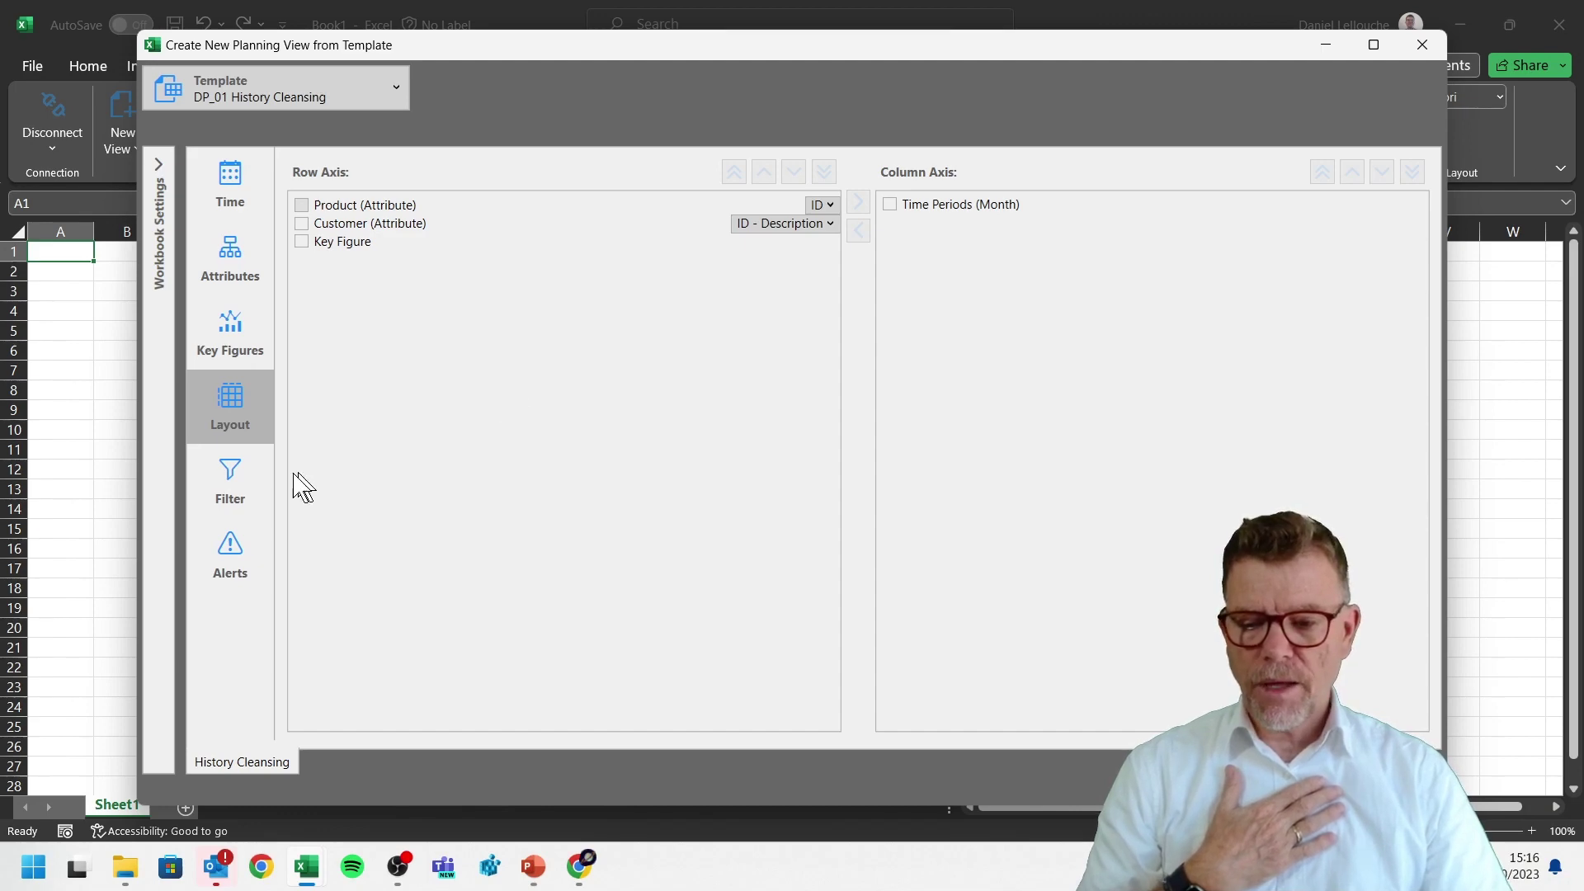
{"action": "left_click", "coordinate": [236, 486]}
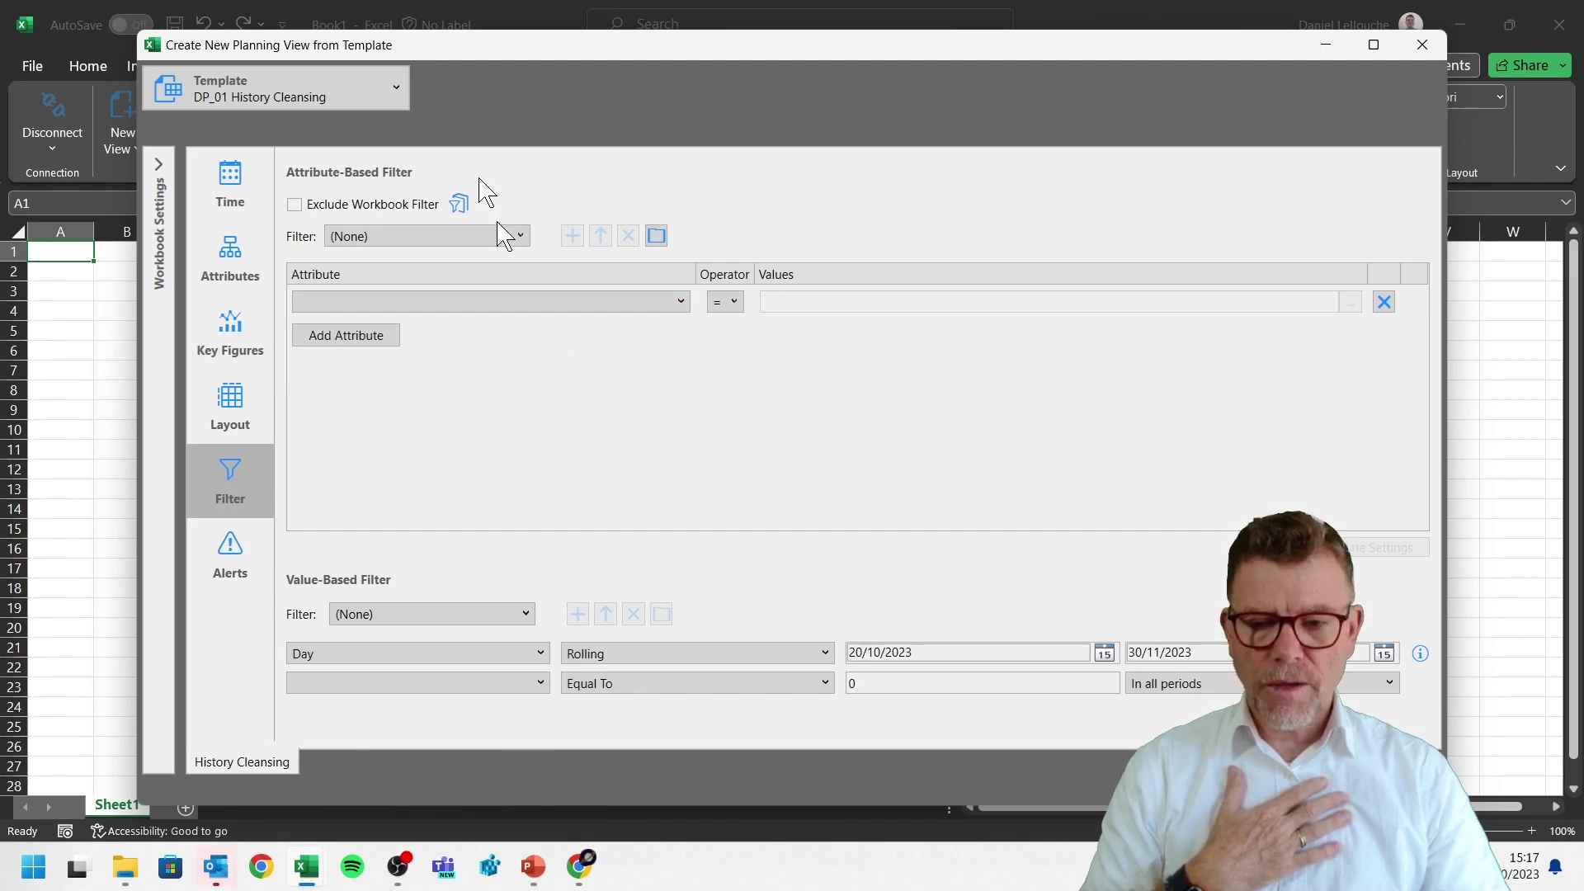
{"action": "left_click", "coordinate": [399, 86]}
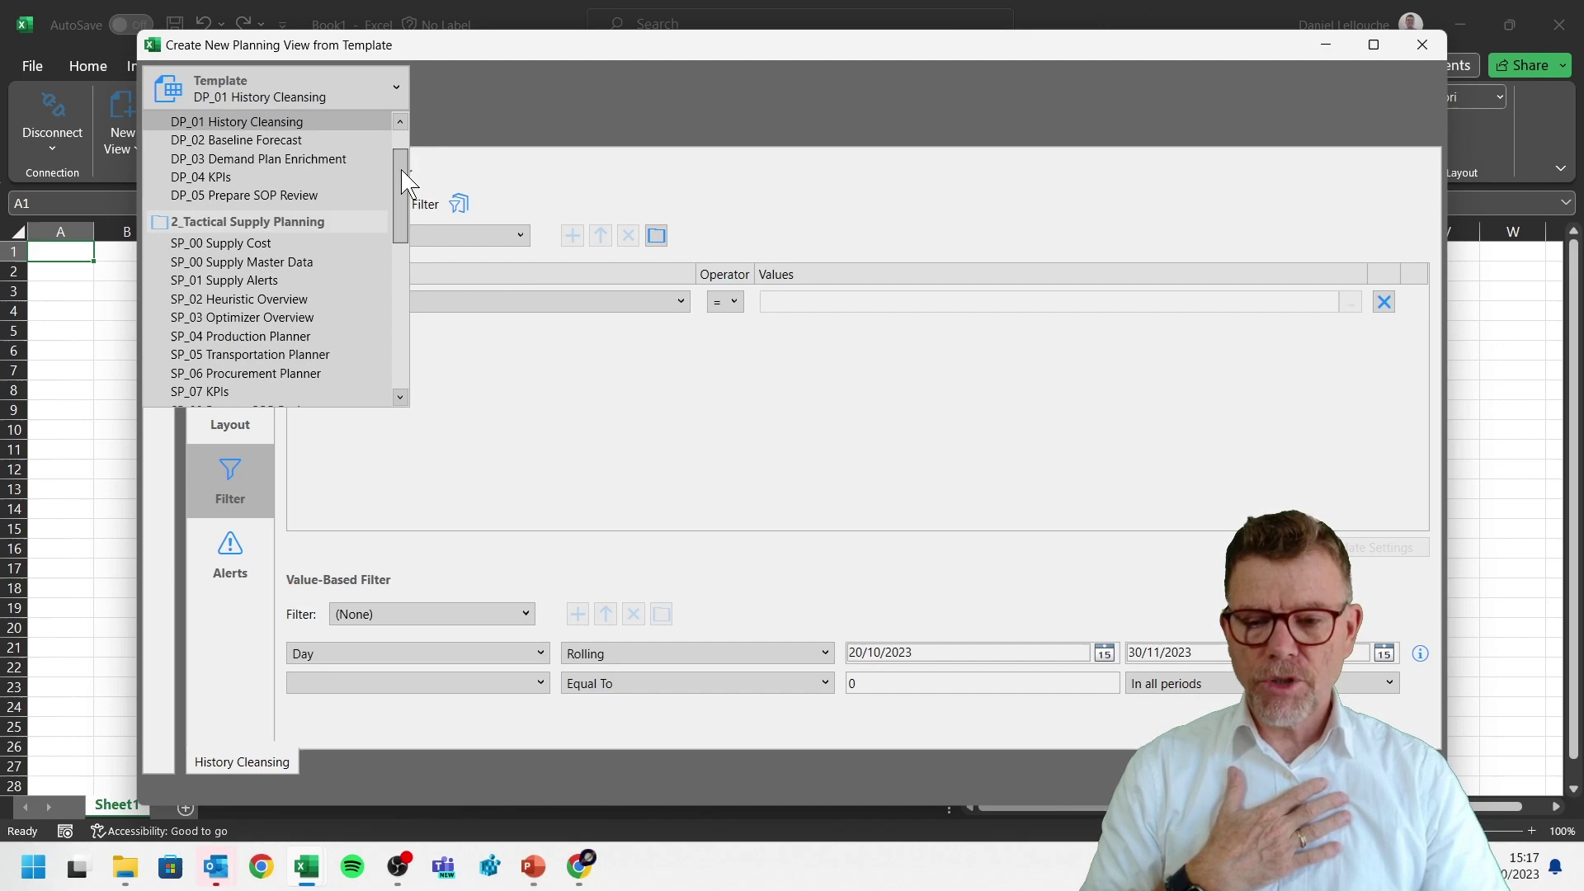
{"action": "scroll", "coordinate": [399, 198], "scroll_direction": "down", "scroll_amount": 1}
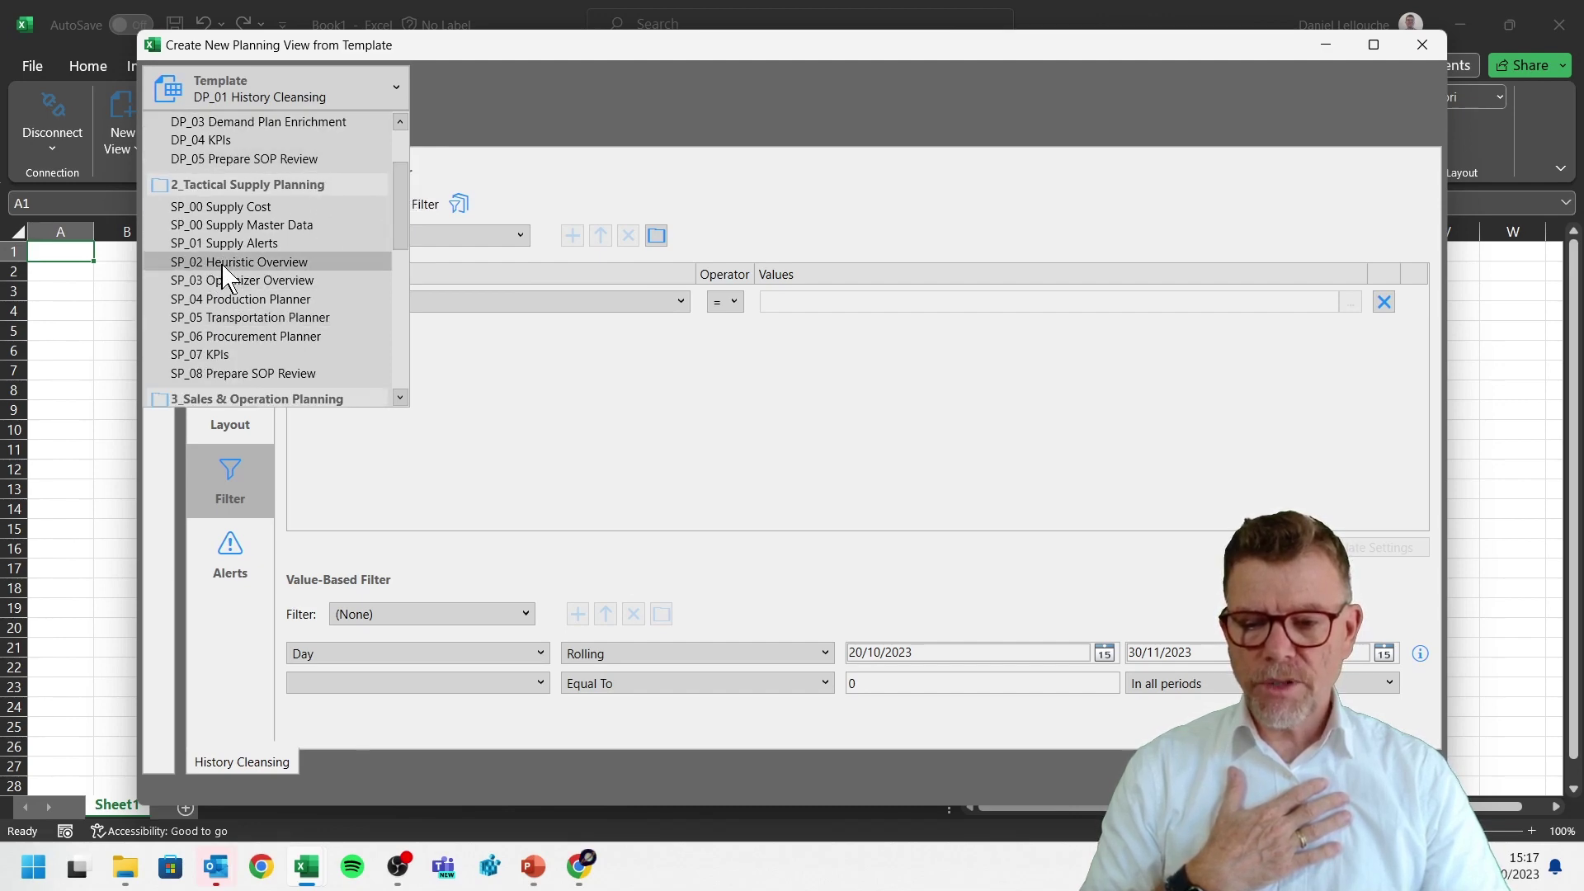
{"action": "left_click", "coordinate": [283, 263]}
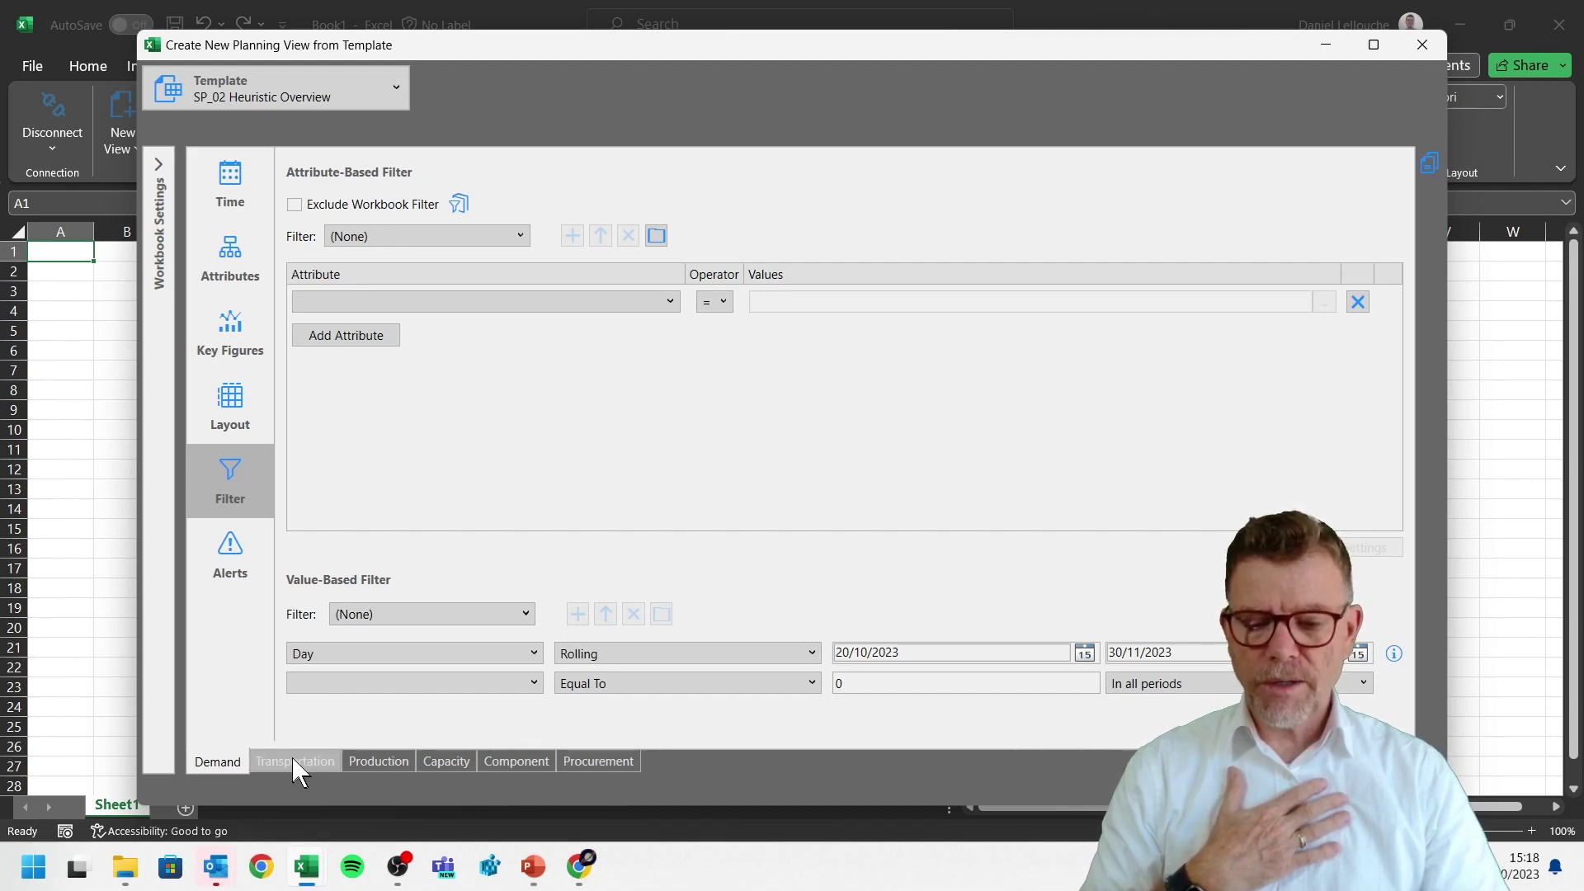
{"action": "left_click", "coordinate": [378, 760]}
{"action": "left_click", "coordinate": [397, 86]}
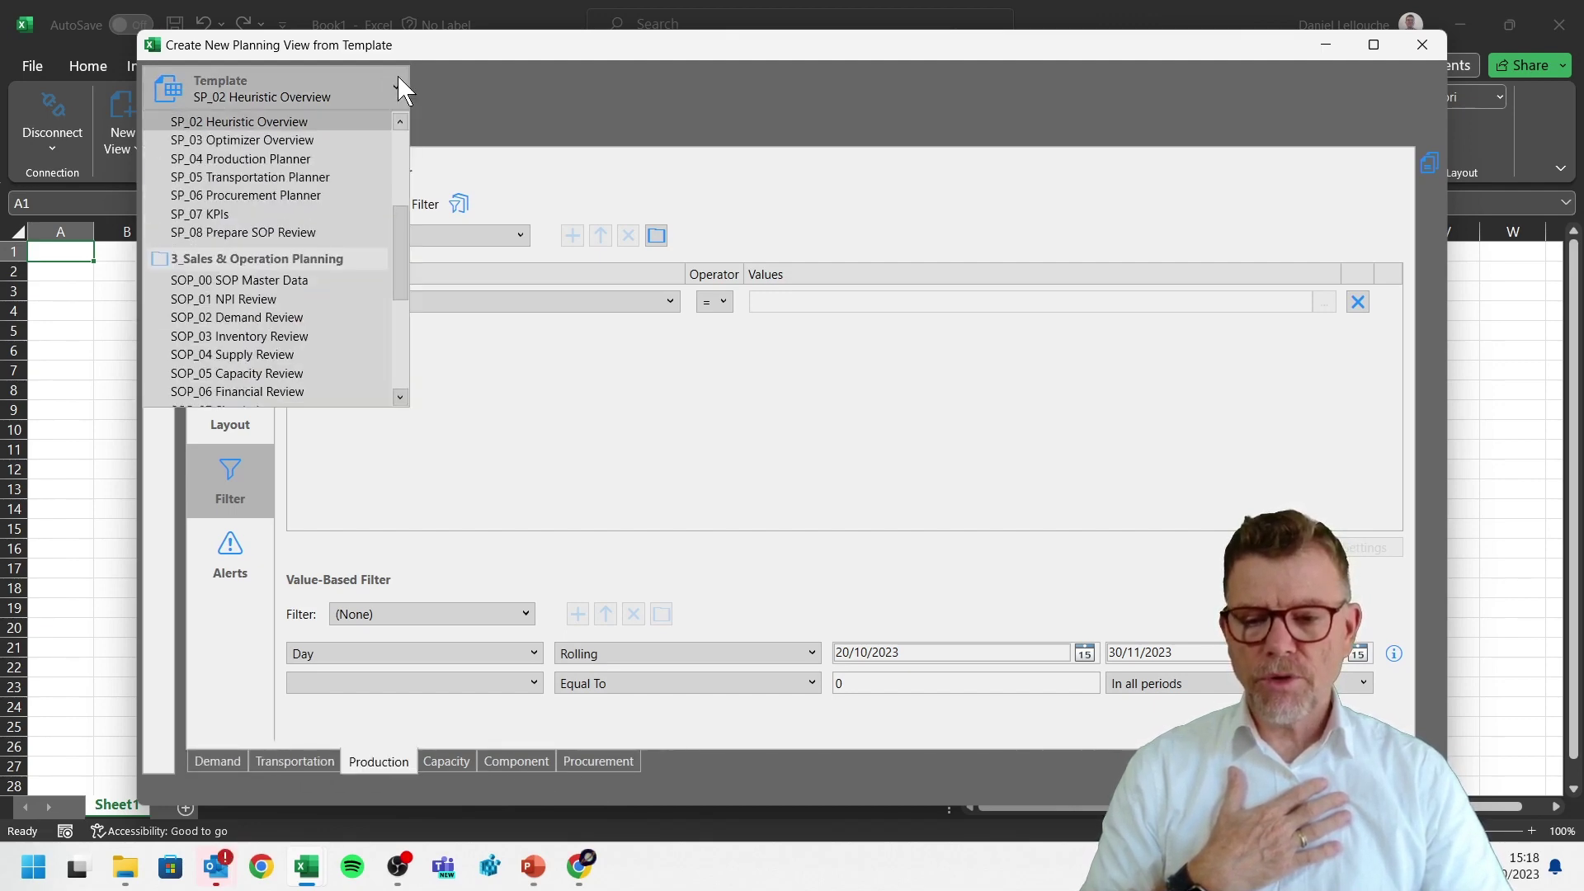
{"action": "left_click", "coordinate": [402, 160]}
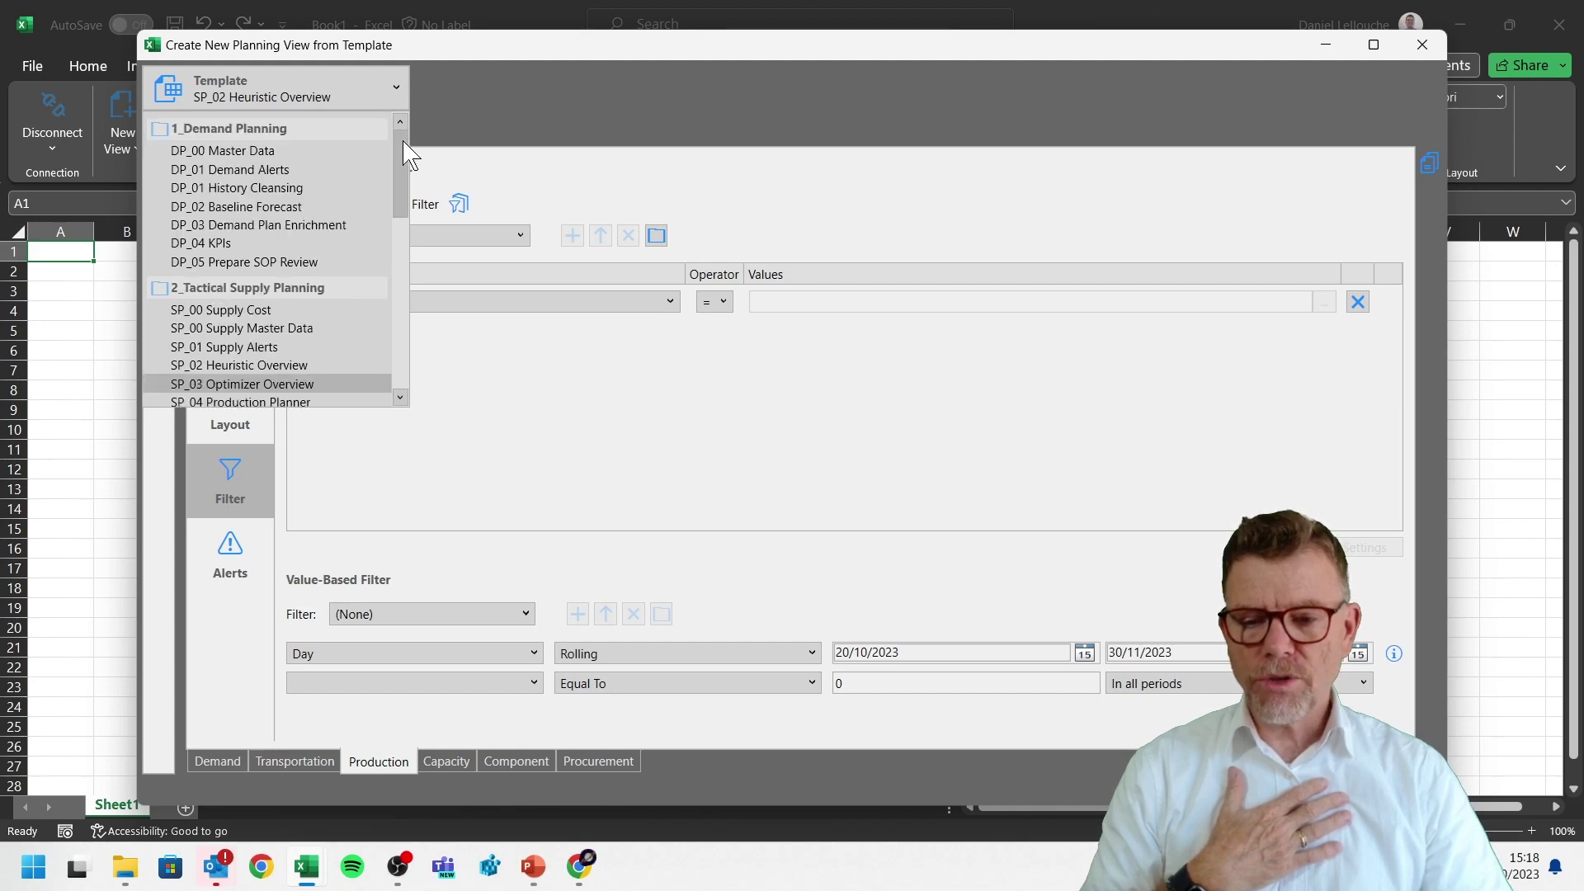
{"action": "left_click", "coordinate": [291, 188]}
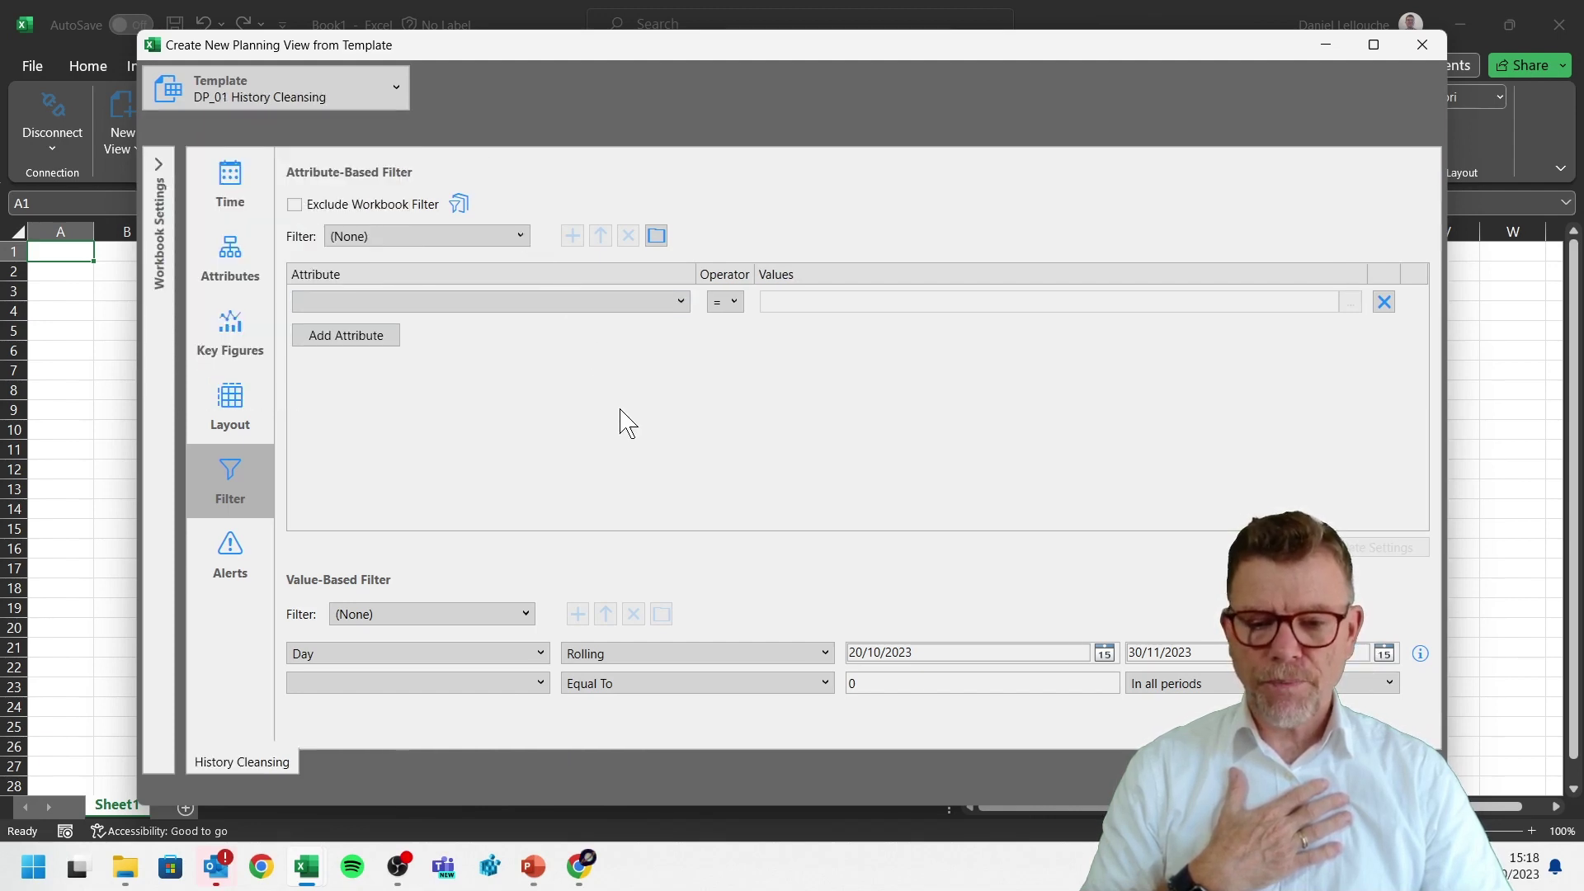
Look through the saved attribute-based filters available for the view.
{"action": "left_click", "coordinate": [523, 237]}
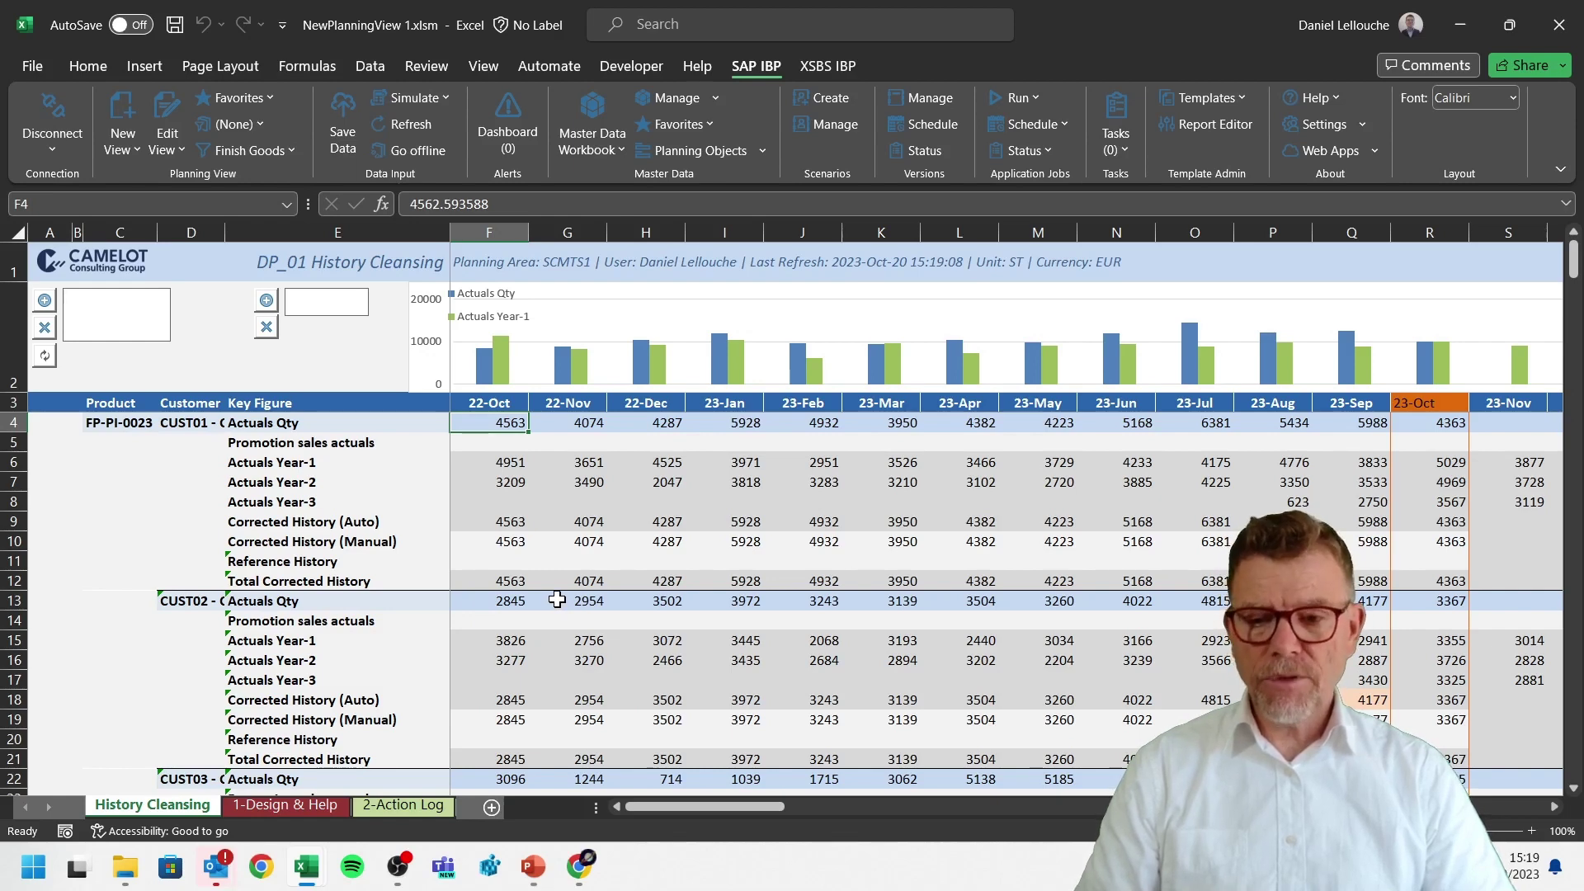
Add the SAP IBP Formatting Sheet via Edit View > View Formats, review it, then return to History Cleansing.
{"action": "left_click", "coordinate": [174, 150]}
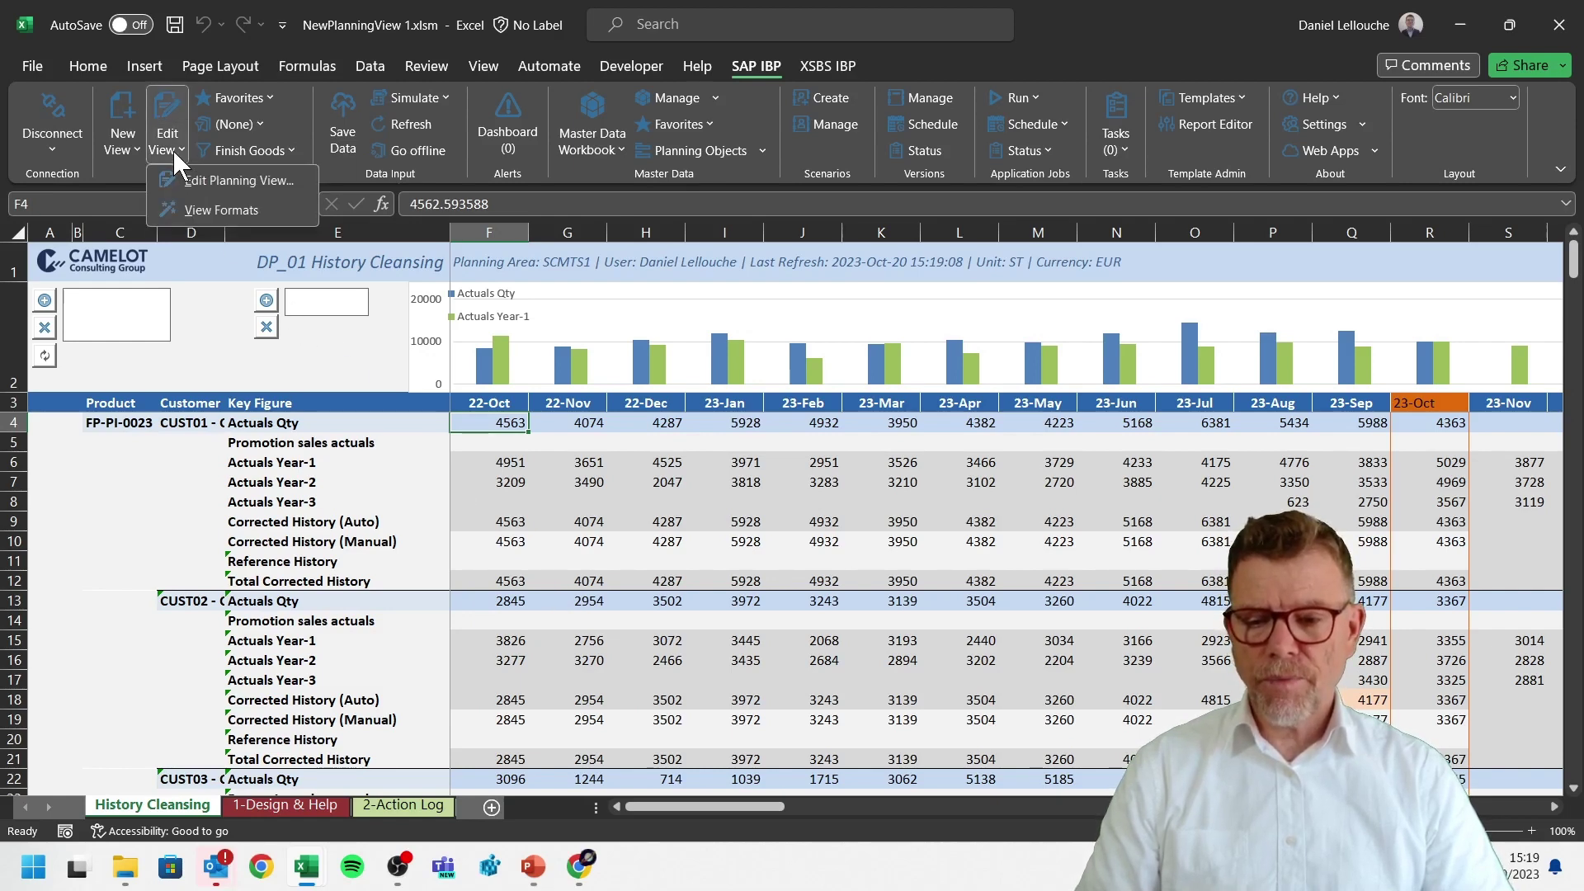
{"action": "left_click", "coordinate": [234, 210]}
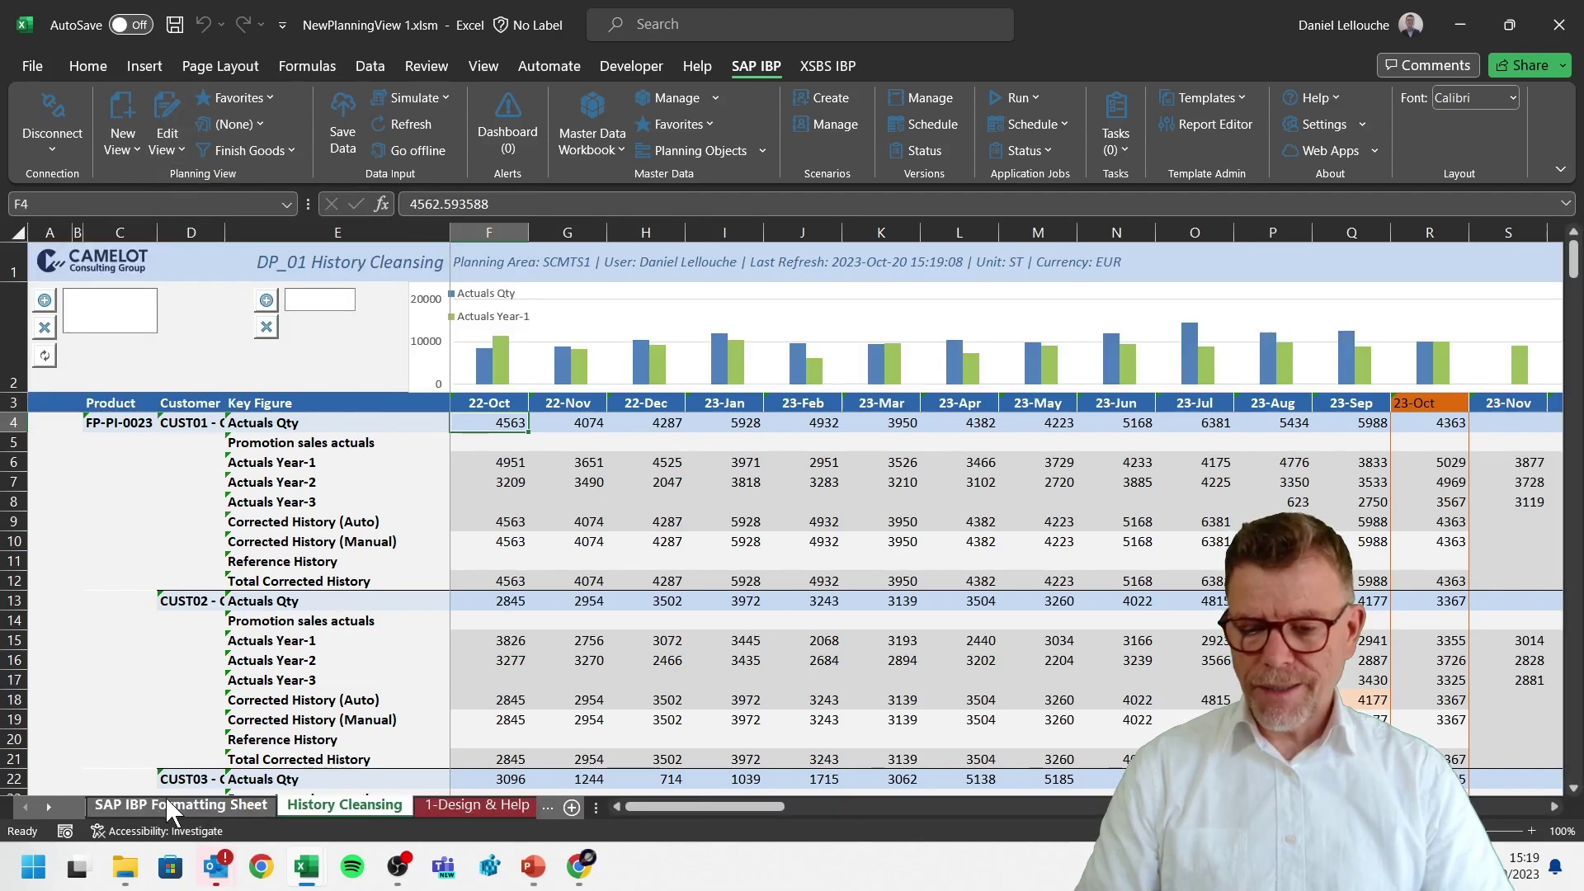
{"action": "left_click", "coordinate": [180, 805]}
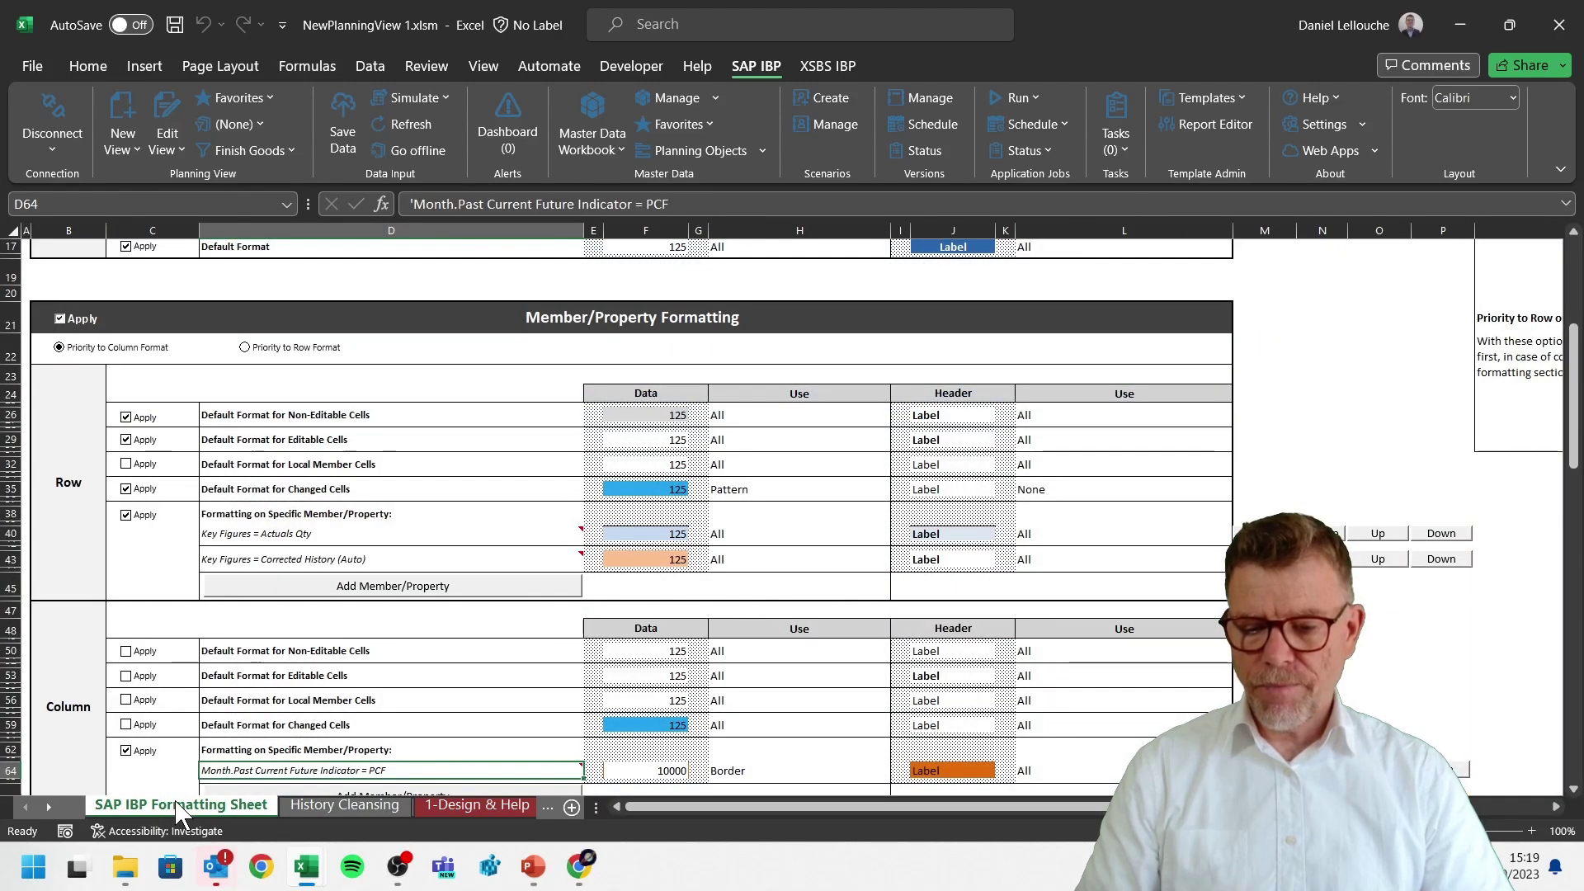
{"action": "scroll", "coordinate": [640, 609], "scroll_direction": "down", "scroll_amount": 1}
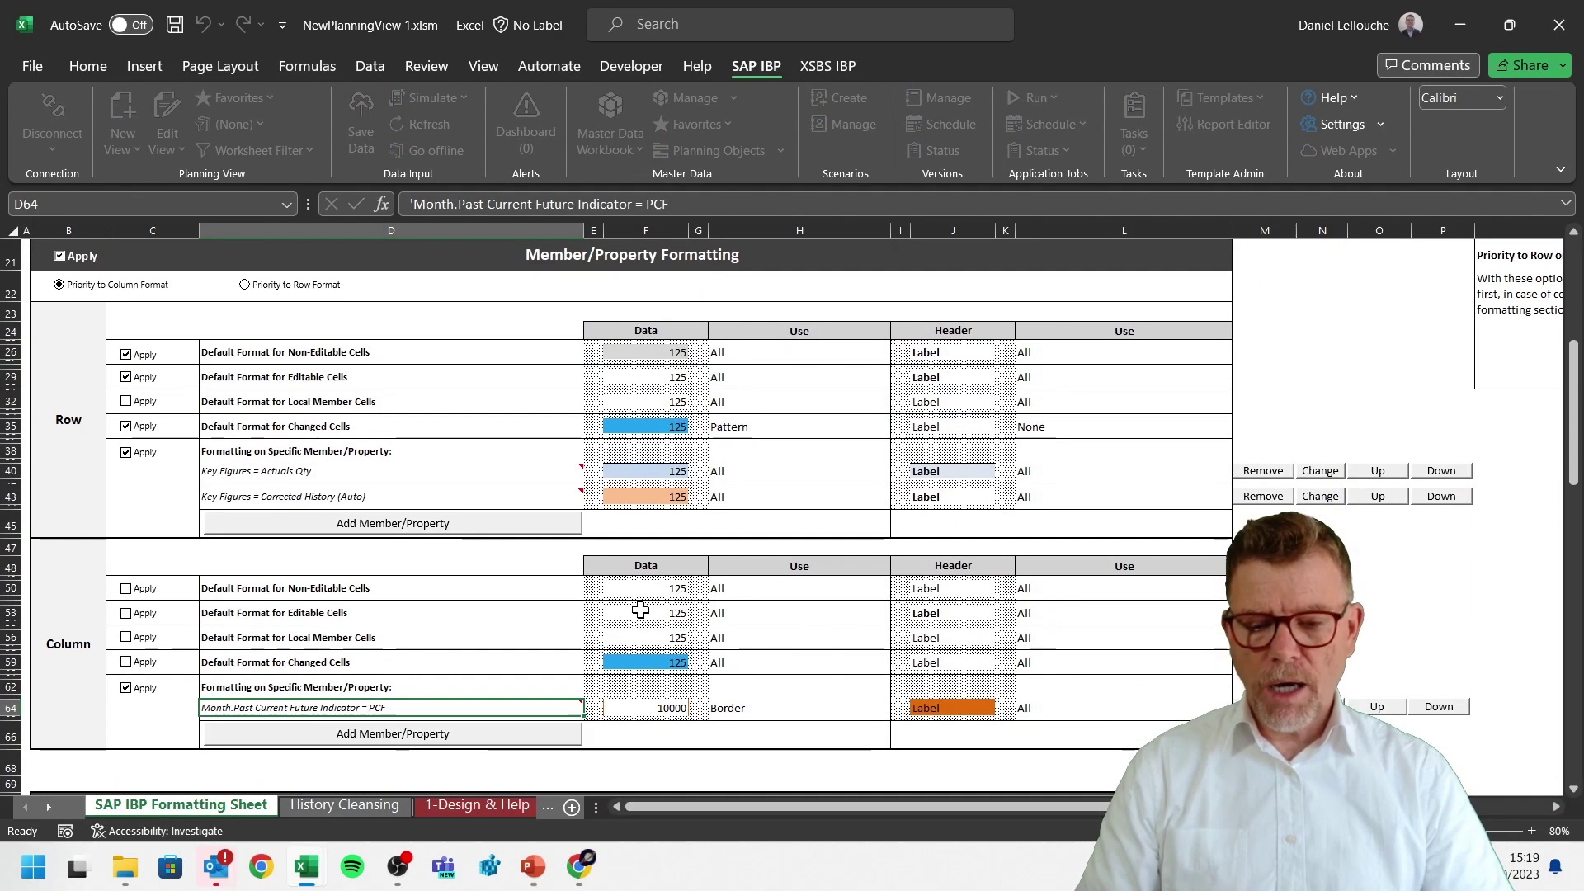
{"action": "scroll", "coordinate": [640, 608], "scroll_direction": "up", "scroll_amount": 3}
{"action": "scroll", "coordinate": [646, 593], "scroll_direction": "up", "scroll_amount": 4}
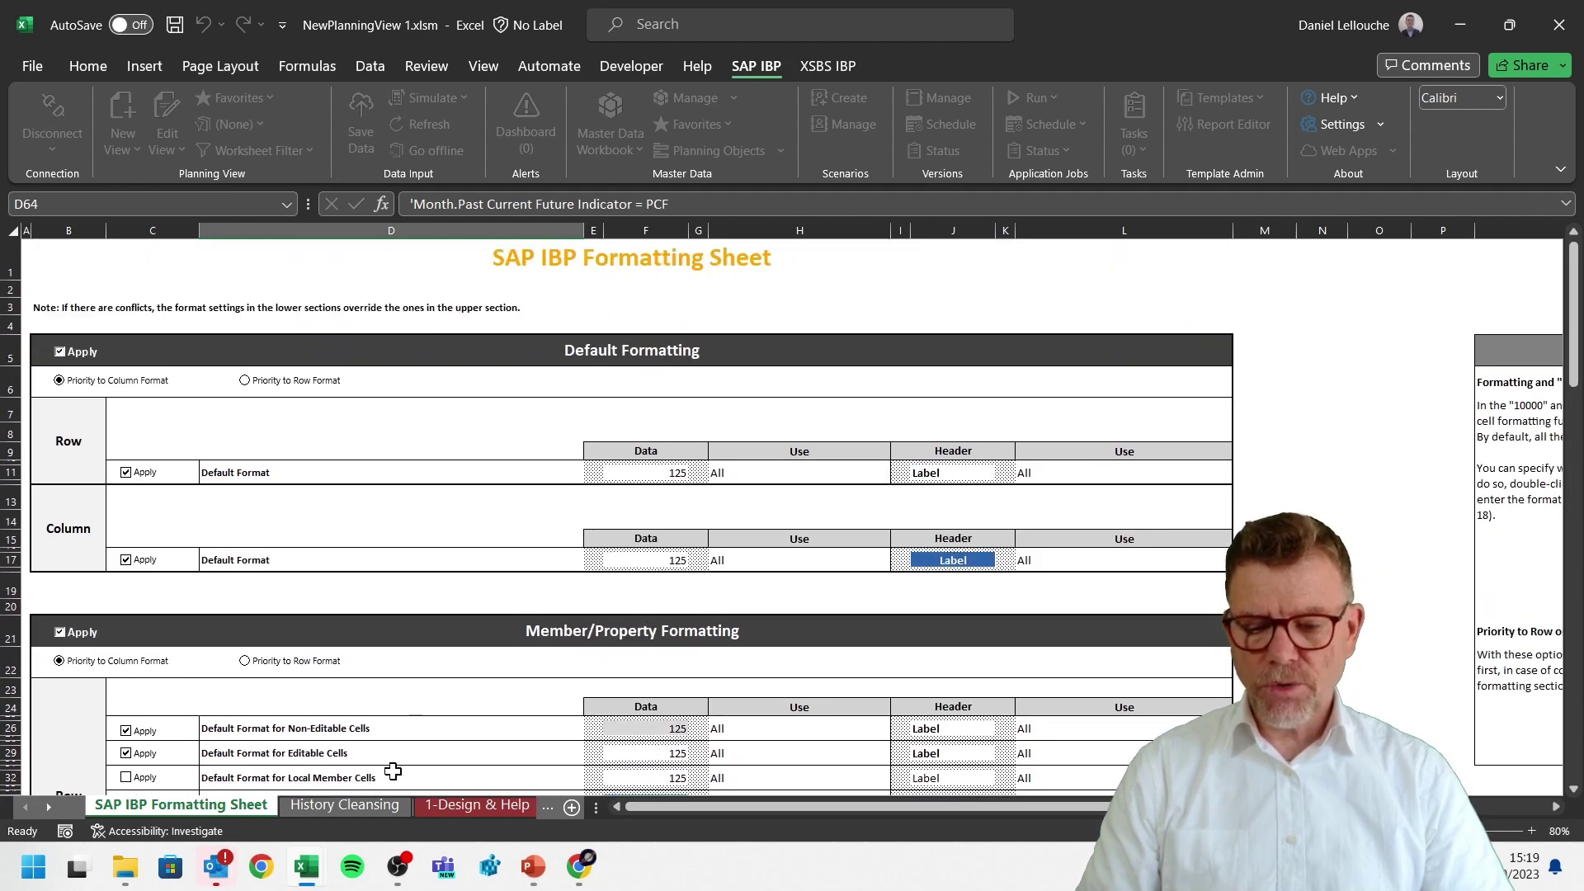
{"action": "left_click", "coordinate": [344, 805]}
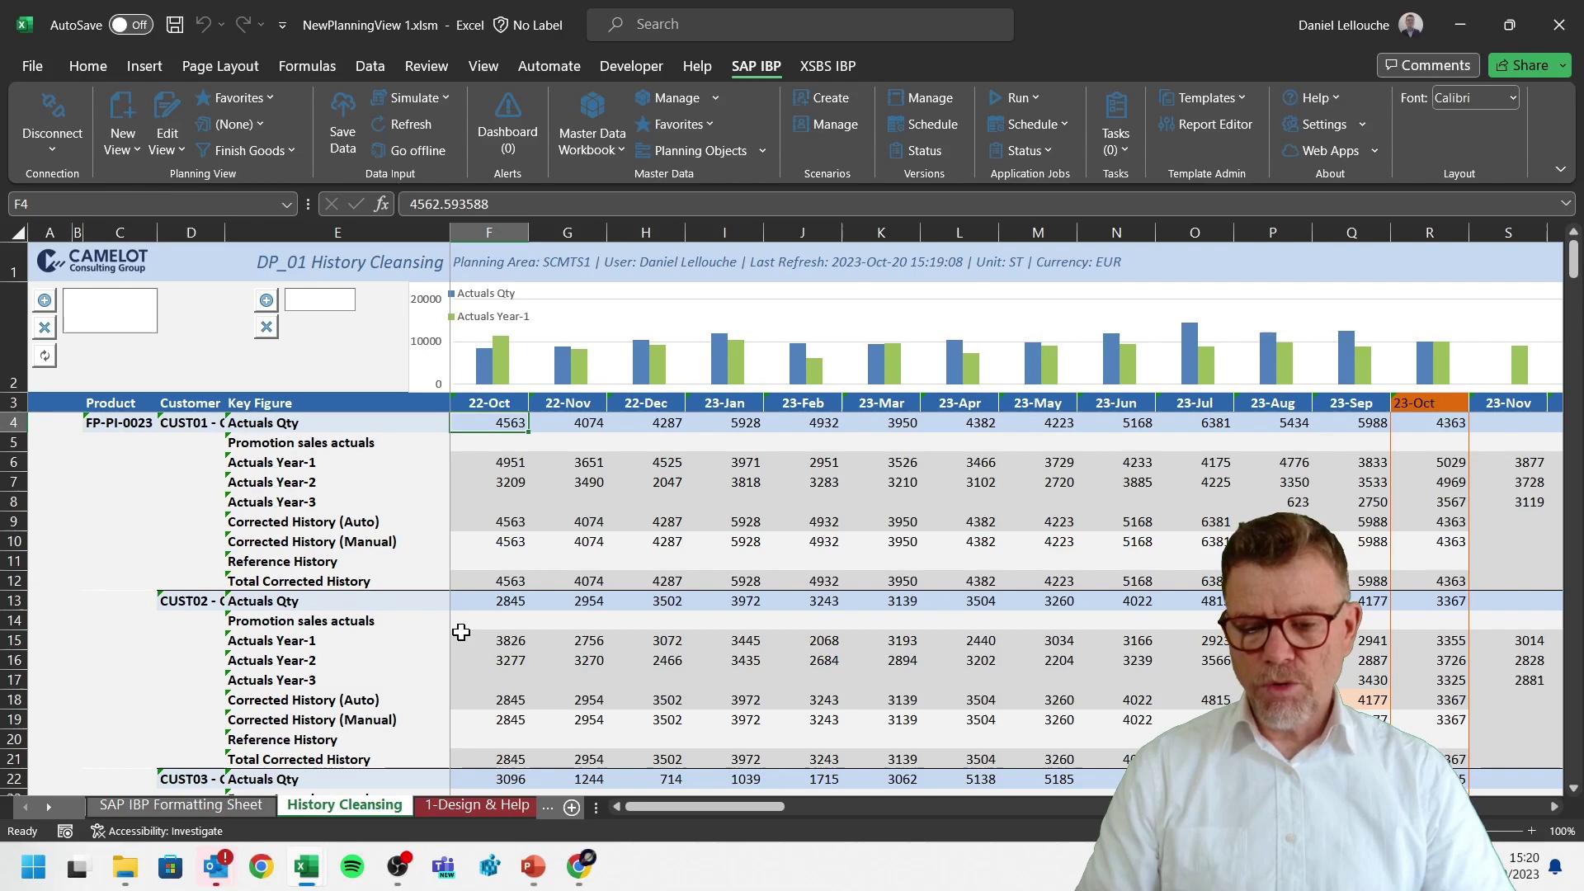
Enter 250 as CUST01's 22-Nov Promotion sales actuals in cell G5.
{"action": "left_click_drag", "start_coordinate": [470, 625], "coordinate": [975, 627]}
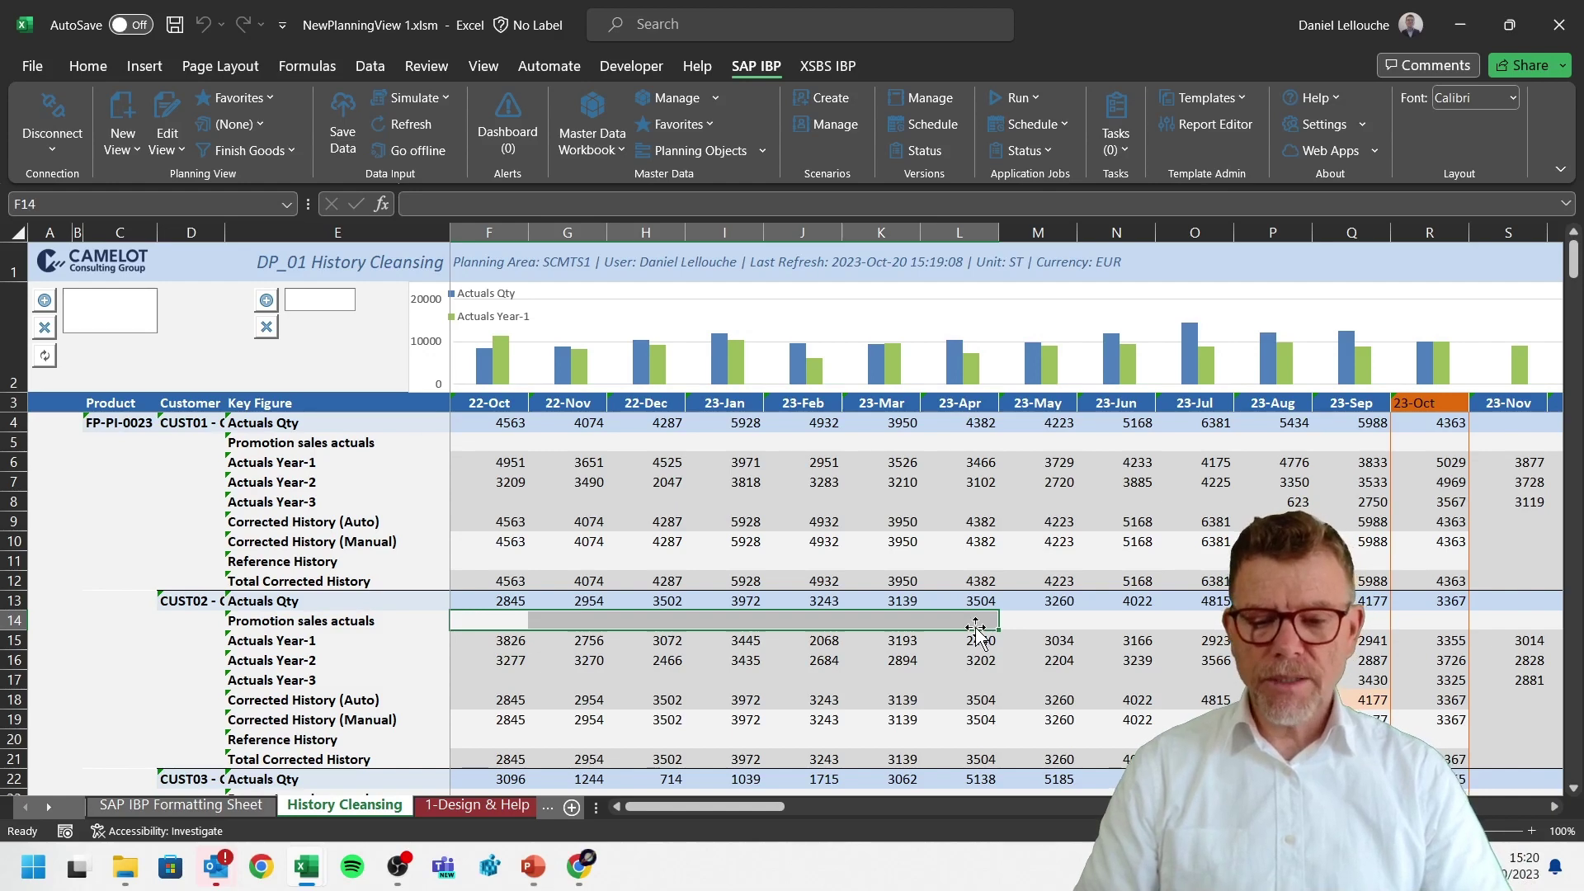
{"action": "left_click", "coordinate": [600, 481]}
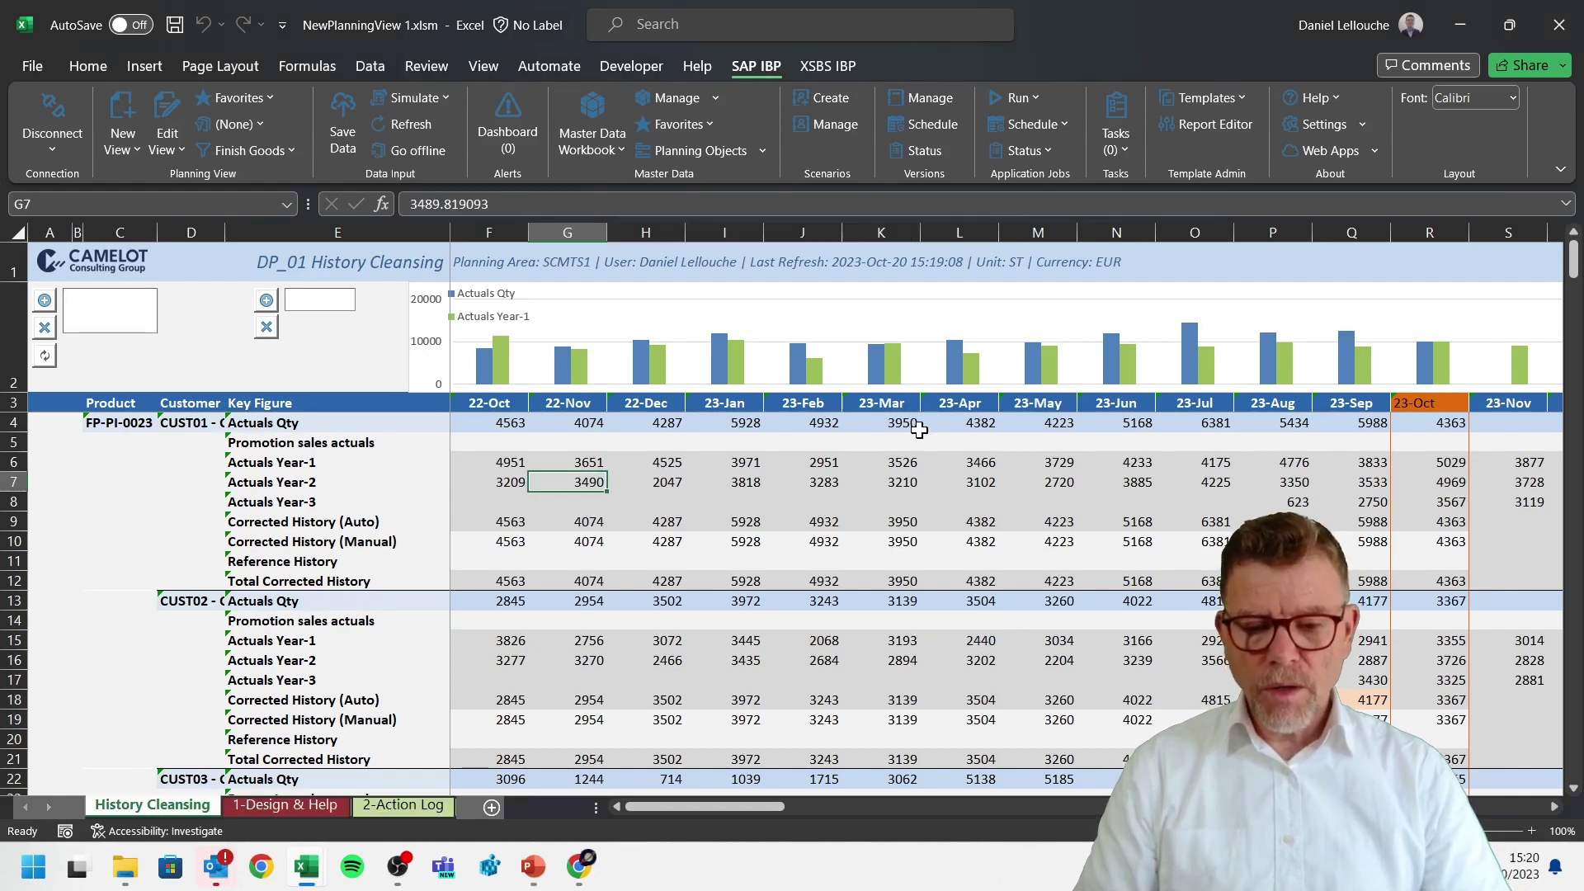
{"action": "left_click", "coordinate": [573, 443]}
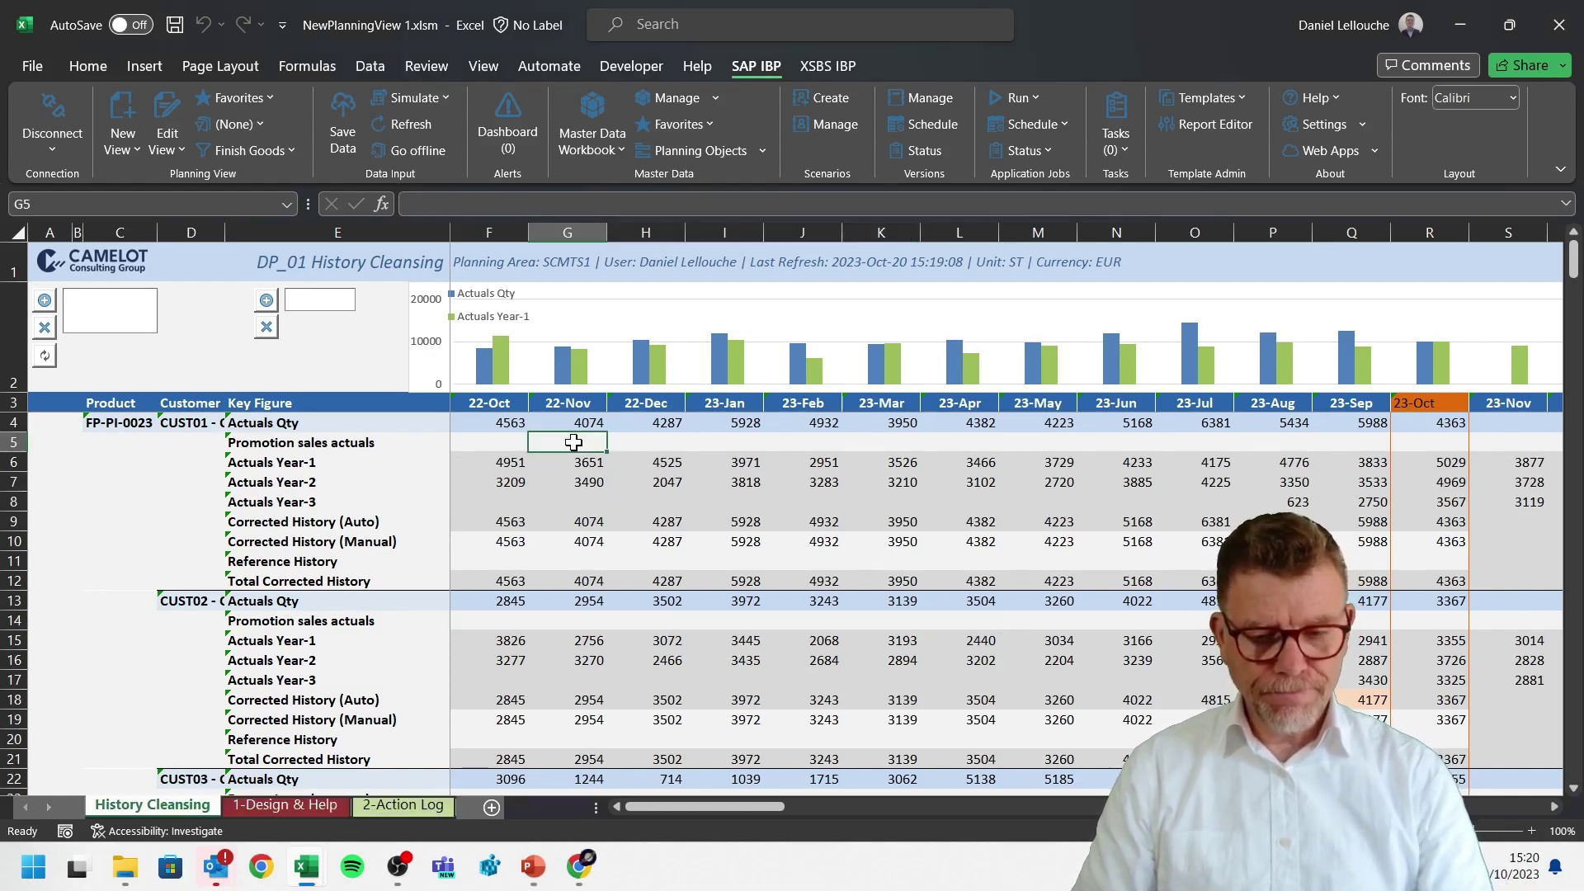
{"action": "type", "text": "25"}
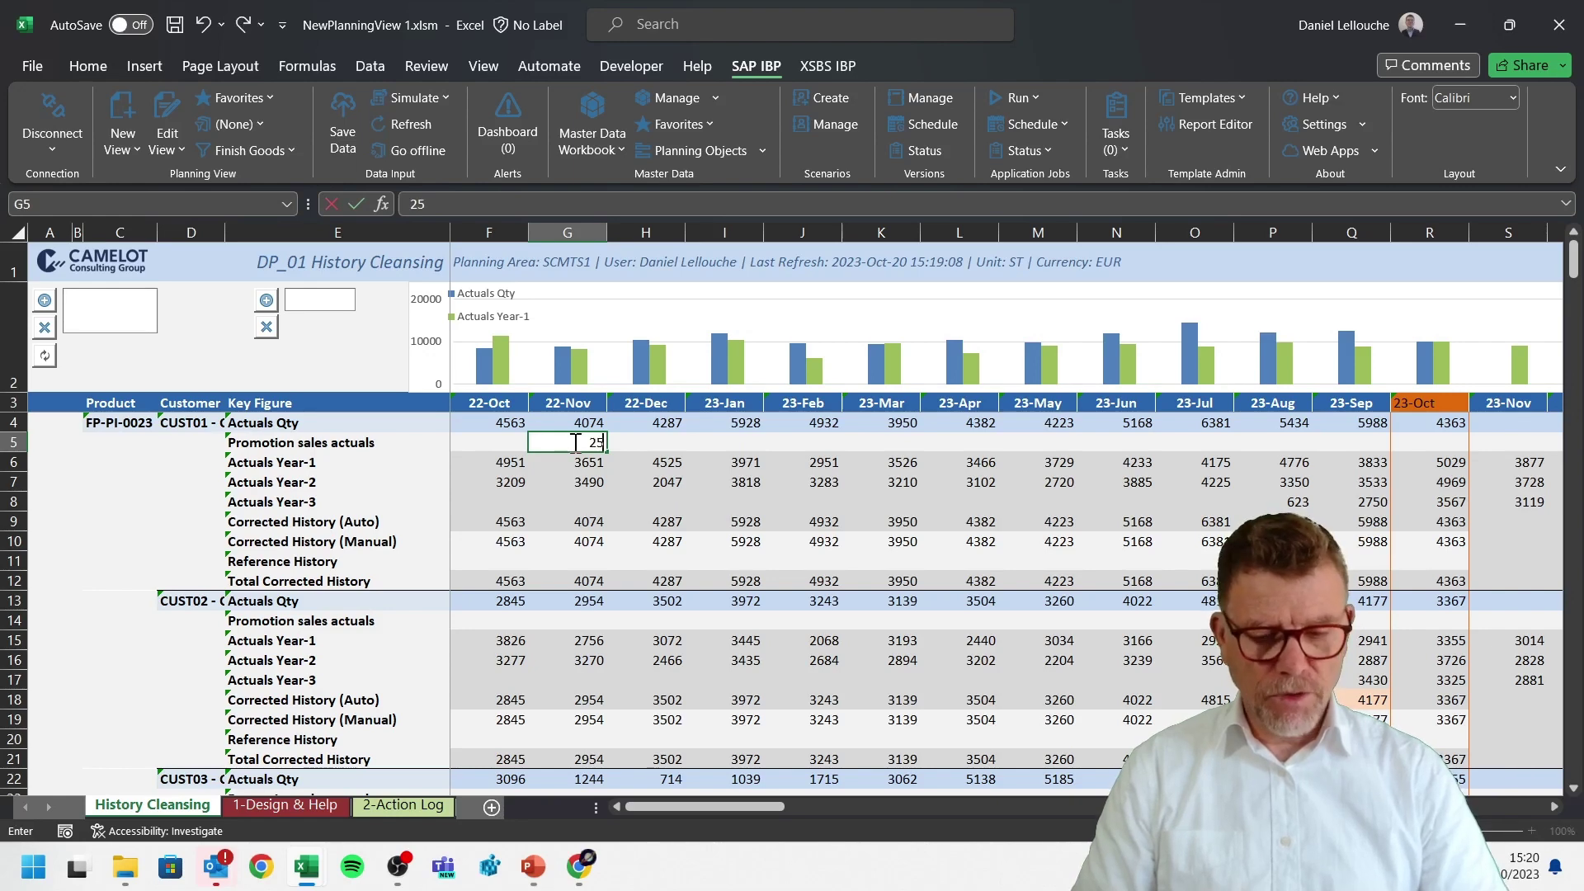
{"action": "type", "text": "0"}
{"action": "key", "text": "Return"}
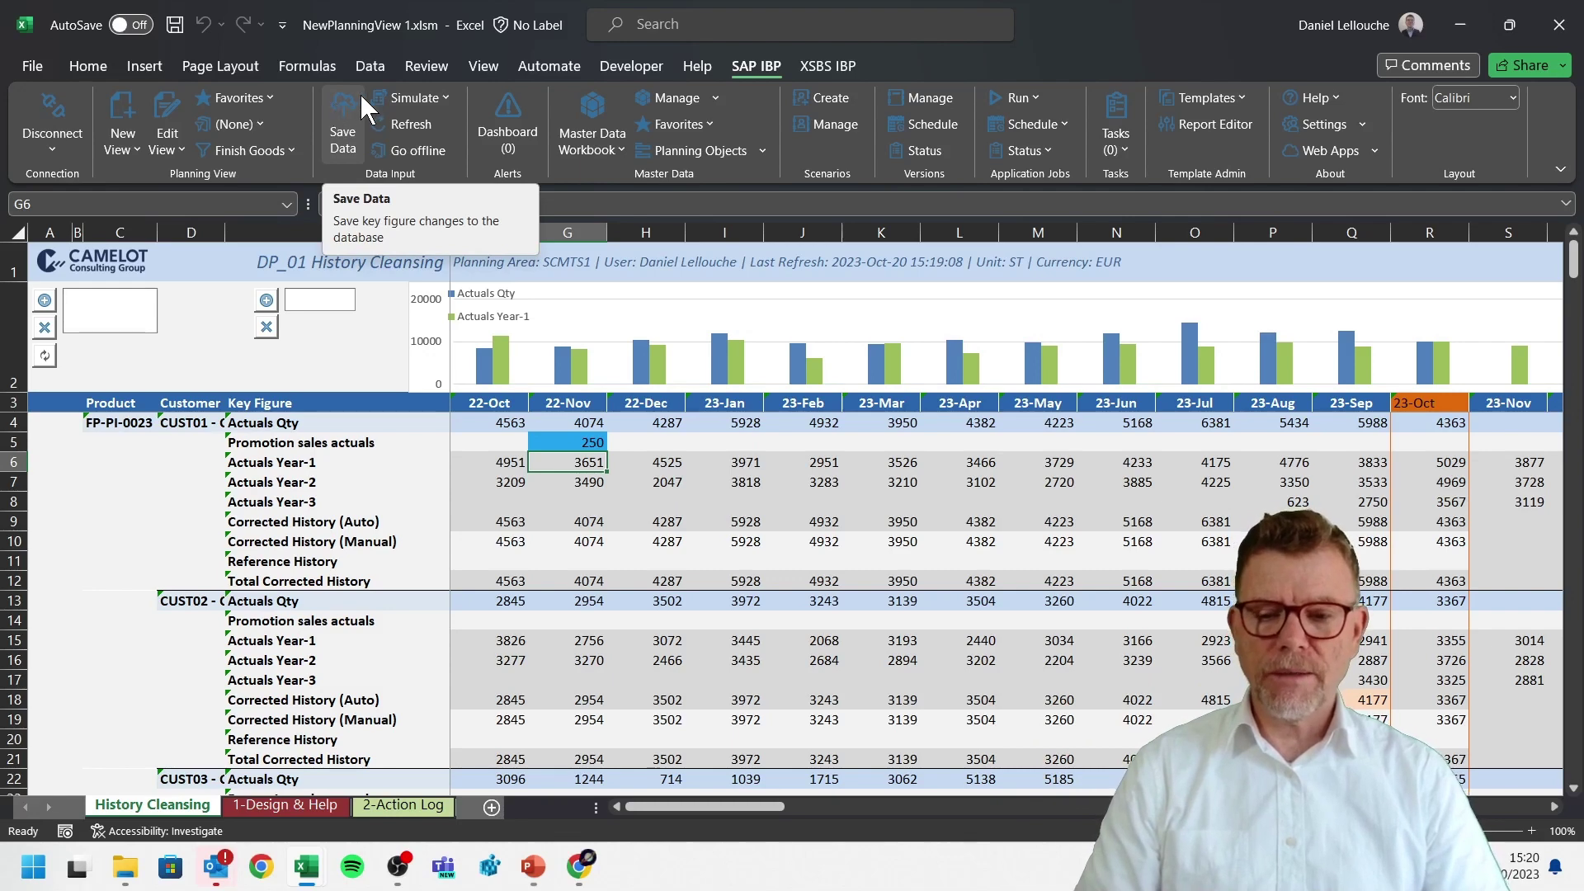
{"action": "left_click", "coordinate": [359, 94]}
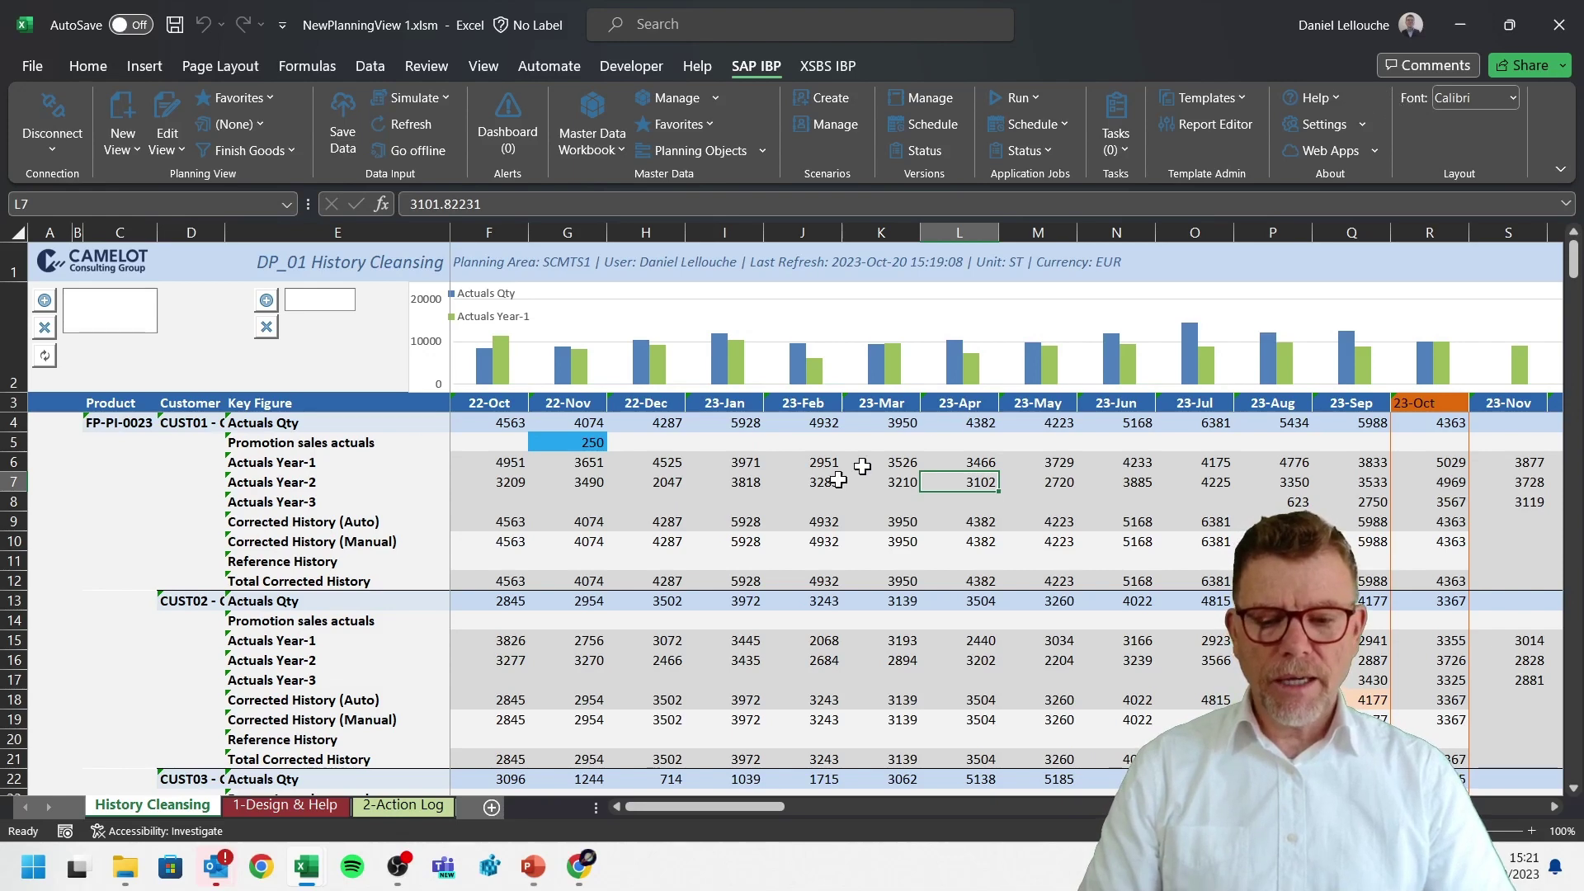
{"action": "left_click", "coordinate": [704, 496]}
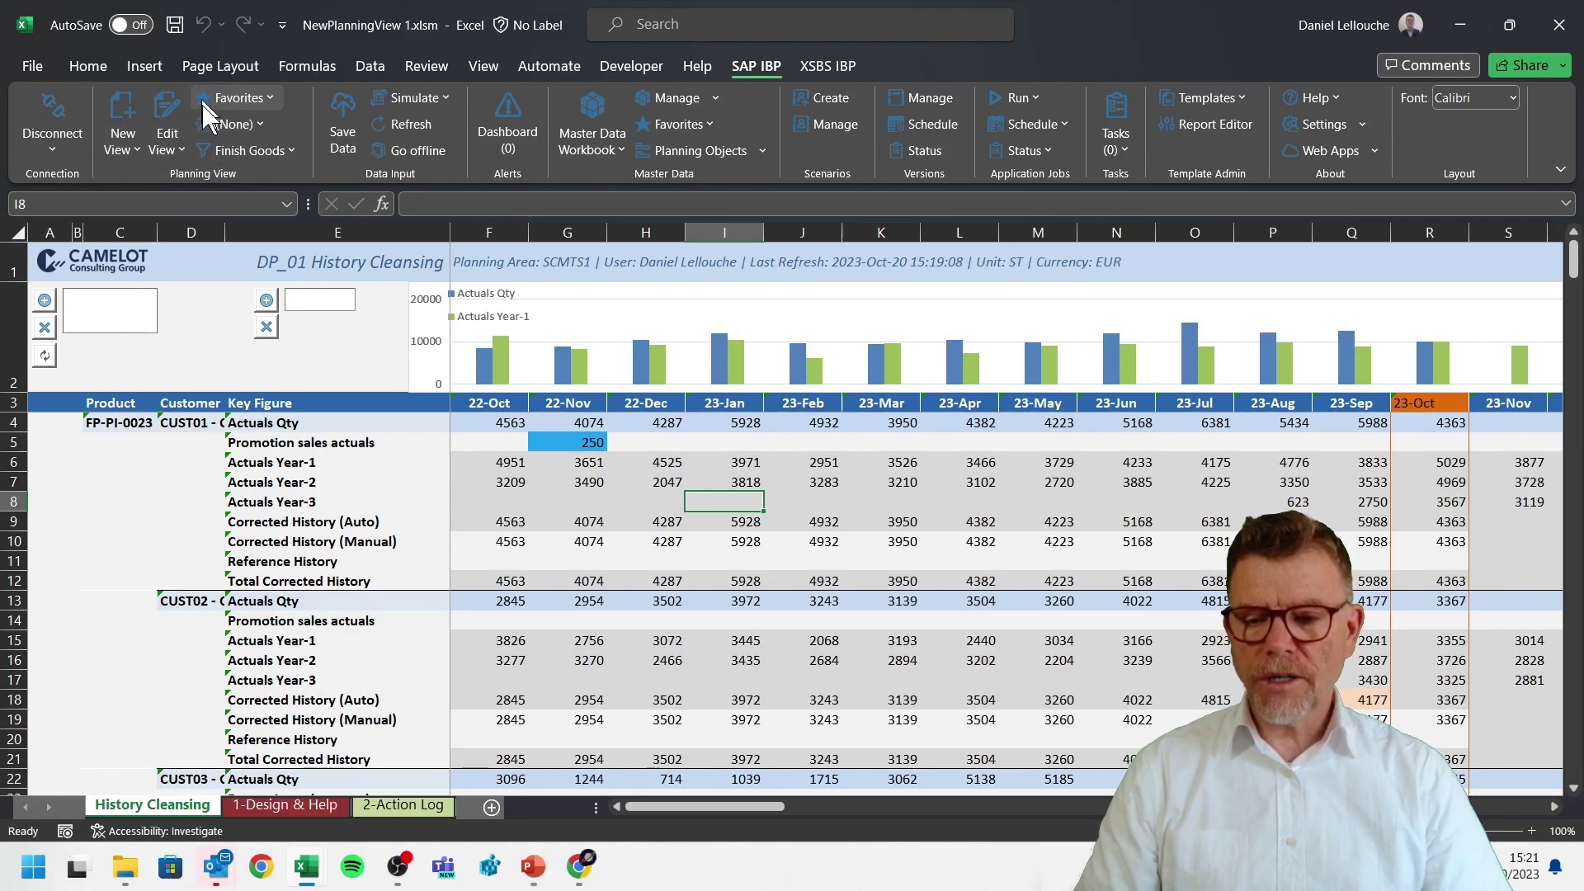
{"action": "left_click", "coordinate": [160, 108]}
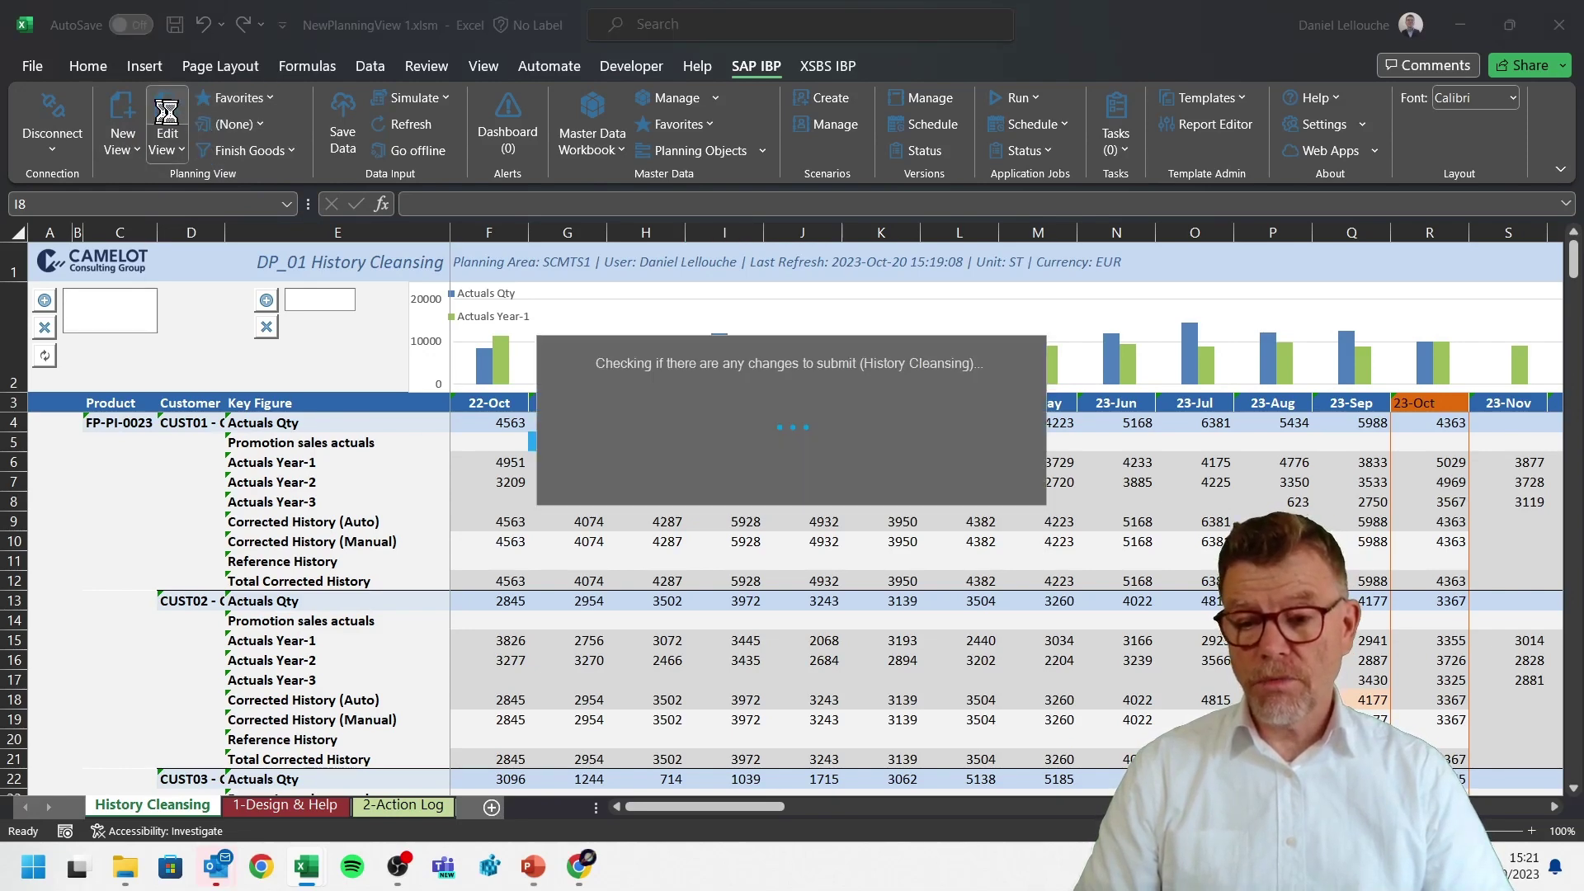
{"action": "left_click", "coordinate": [942, 498]}
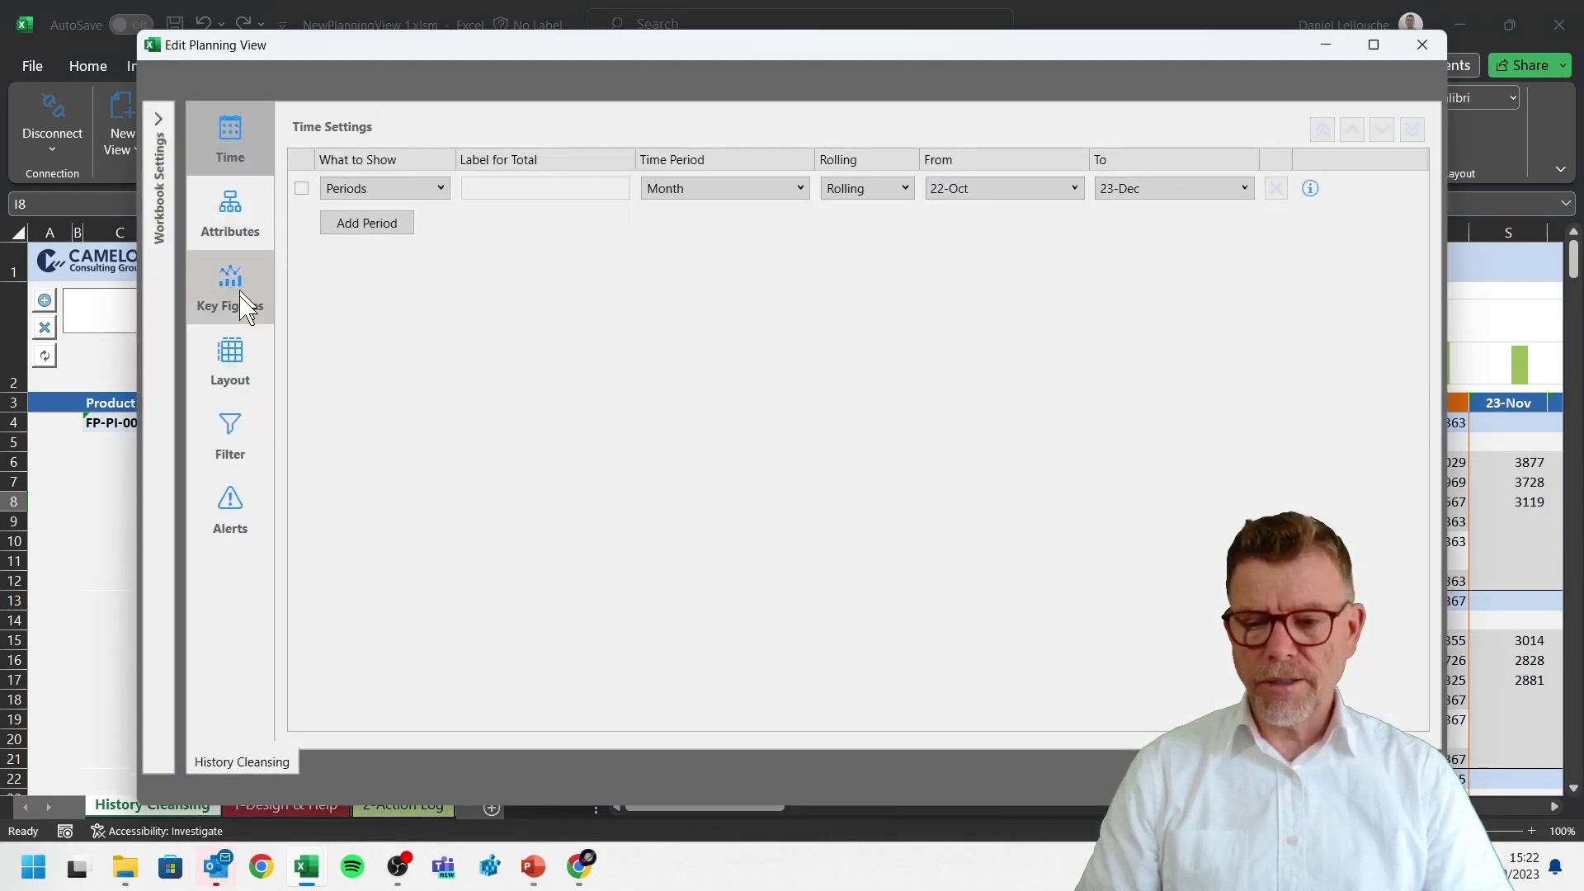
{"action": "mouse_move", "coordinate": [231, 293]}
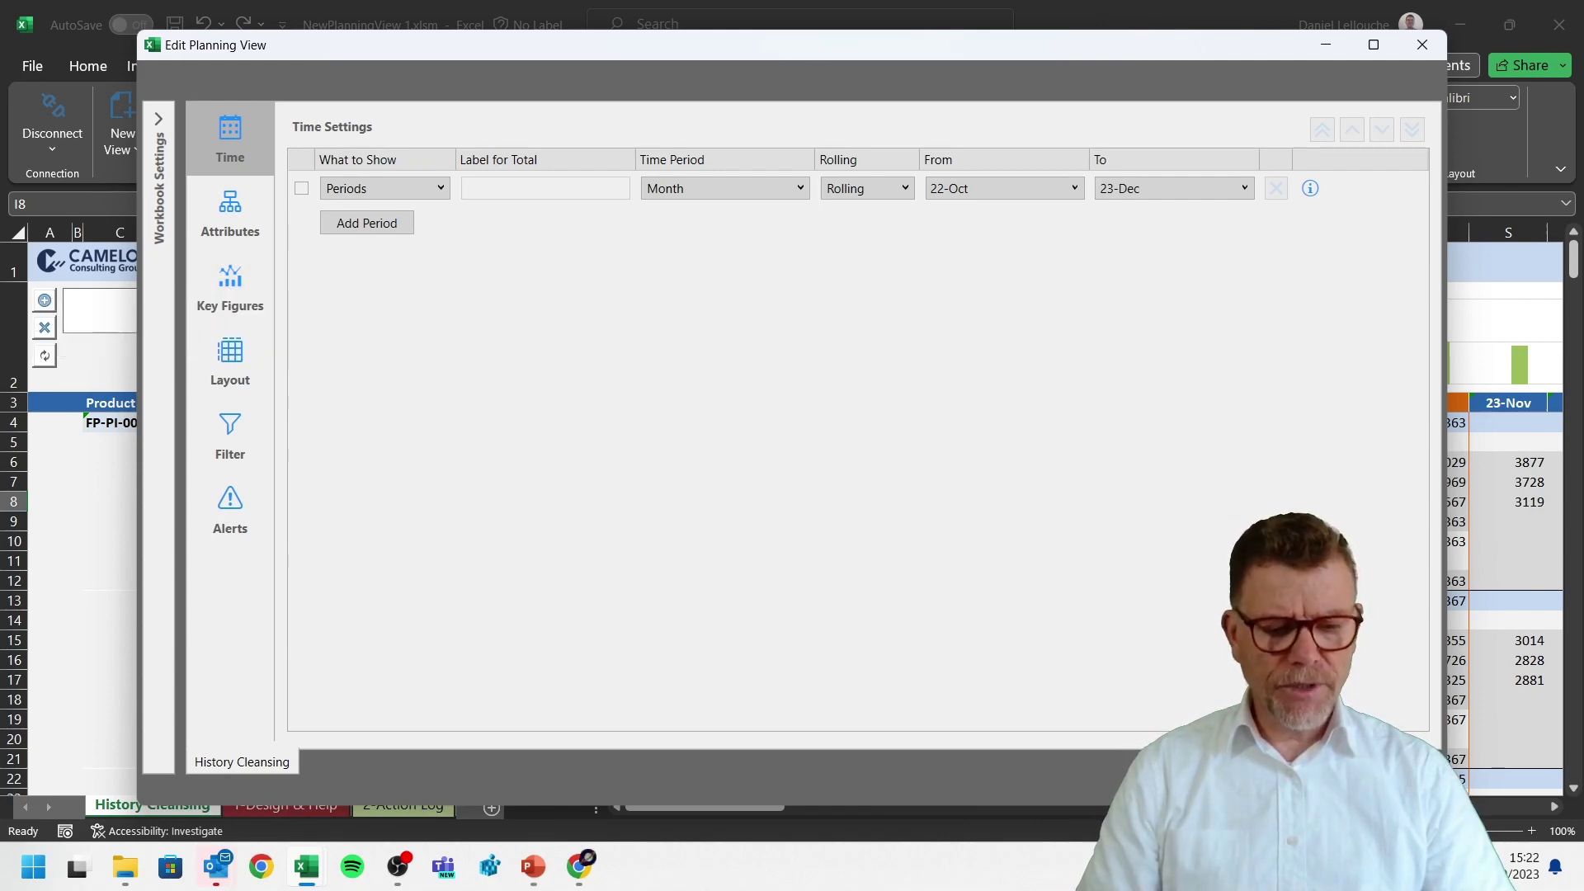
{"action": "left_click", "coordinate": [1420, 741]}
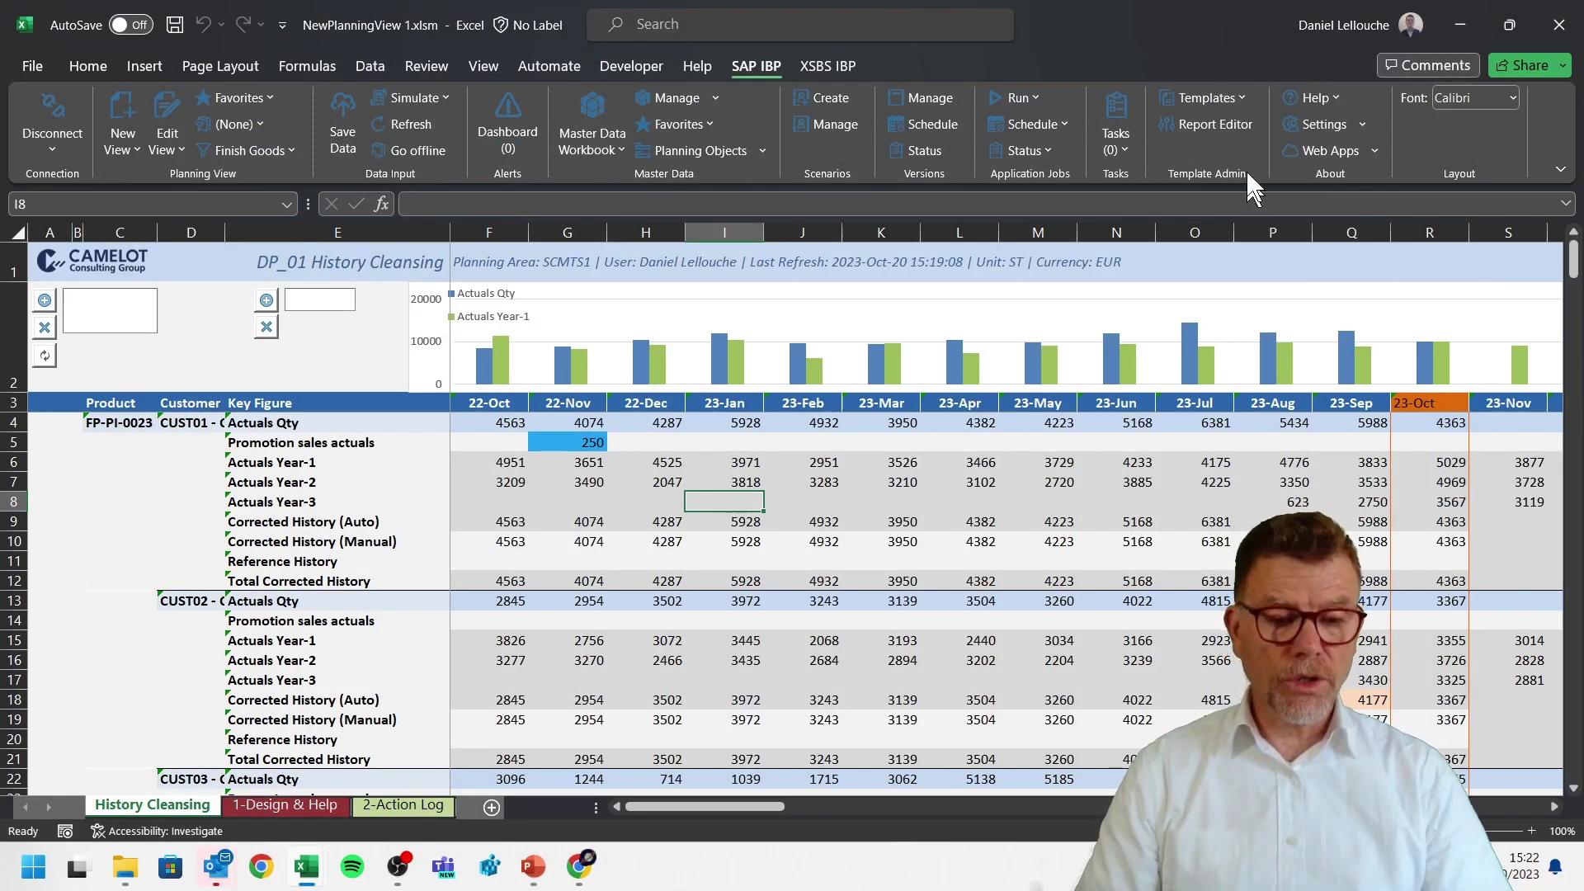
{"action": "left_click", "coordinate": [1240, 97]}
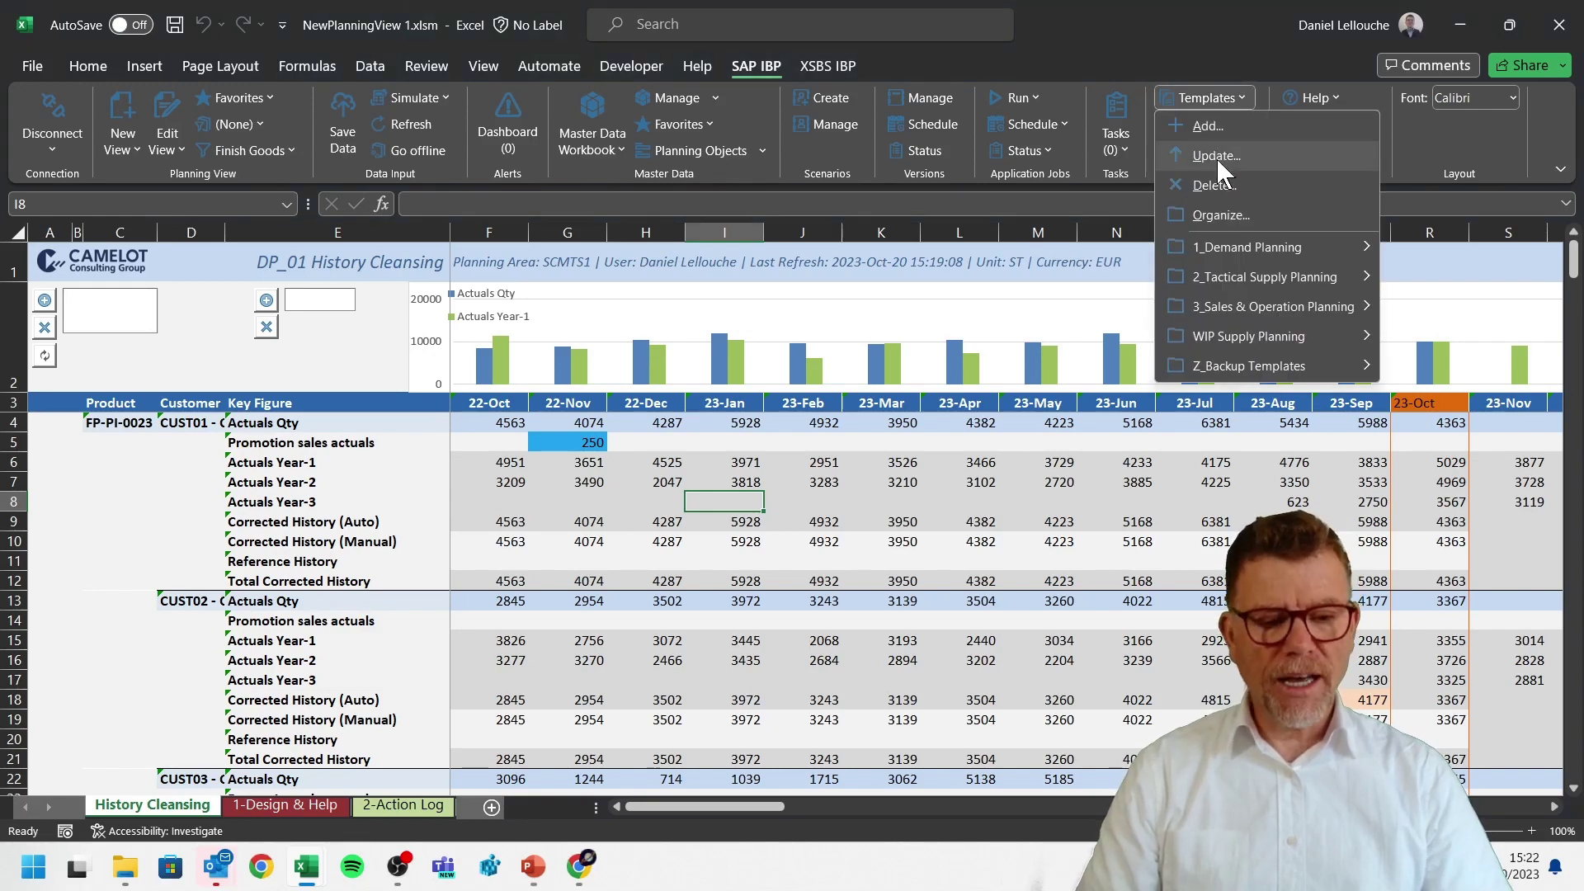
{"action": "left_click", "coordinate": [822, 628]}
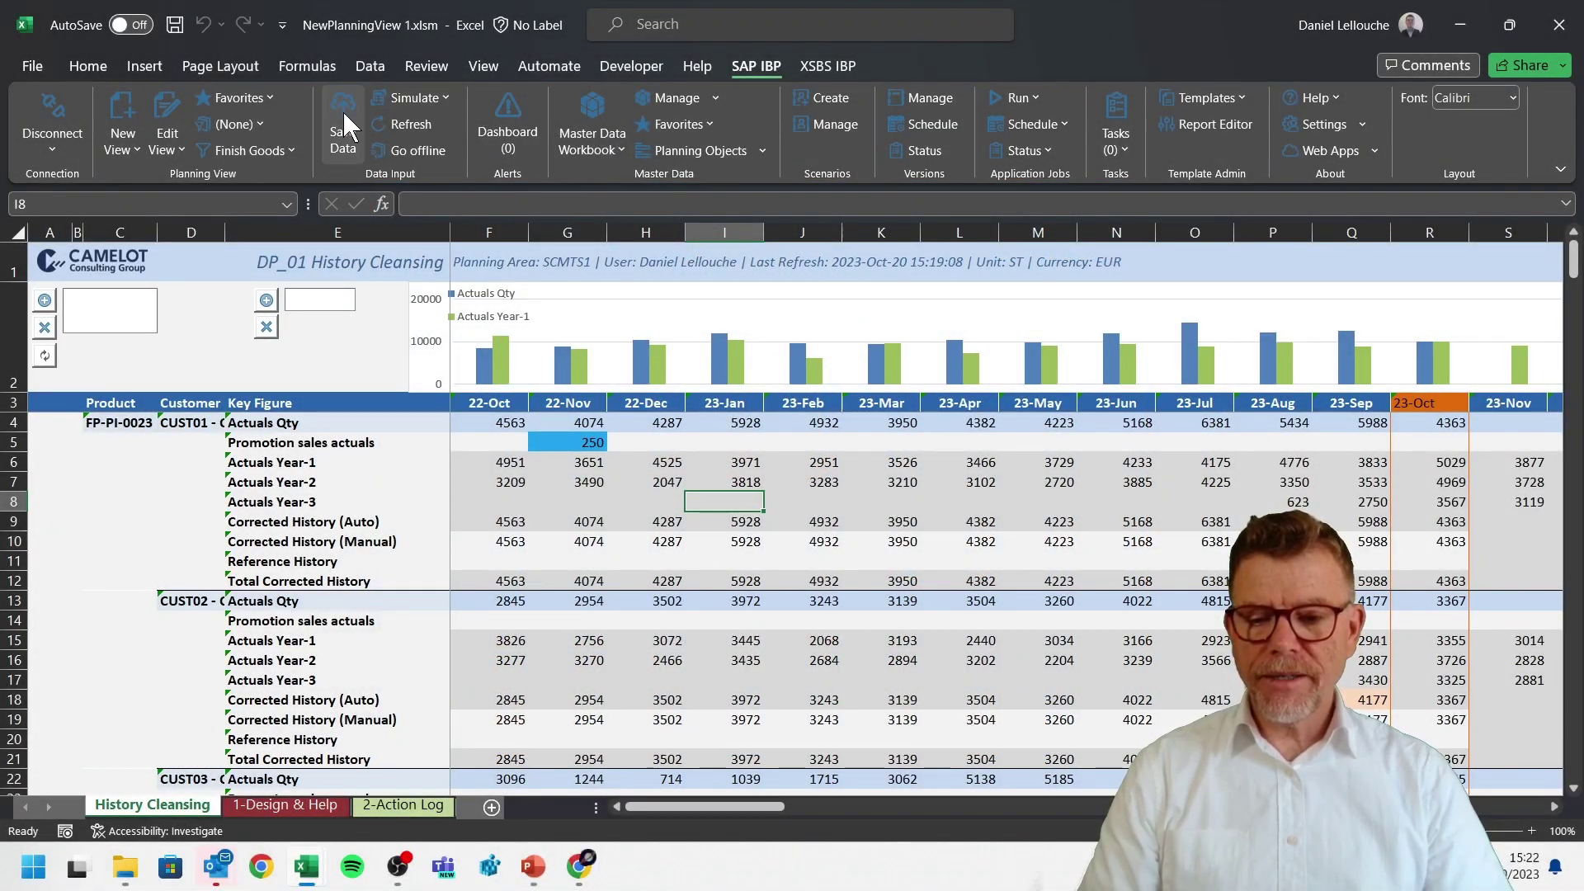
Save the 250 promotion entry to SAP IBP, bringing 22-Nov Total Corrected History to 3824.
{"action": "left_click", "coordinate": [714, 446]}
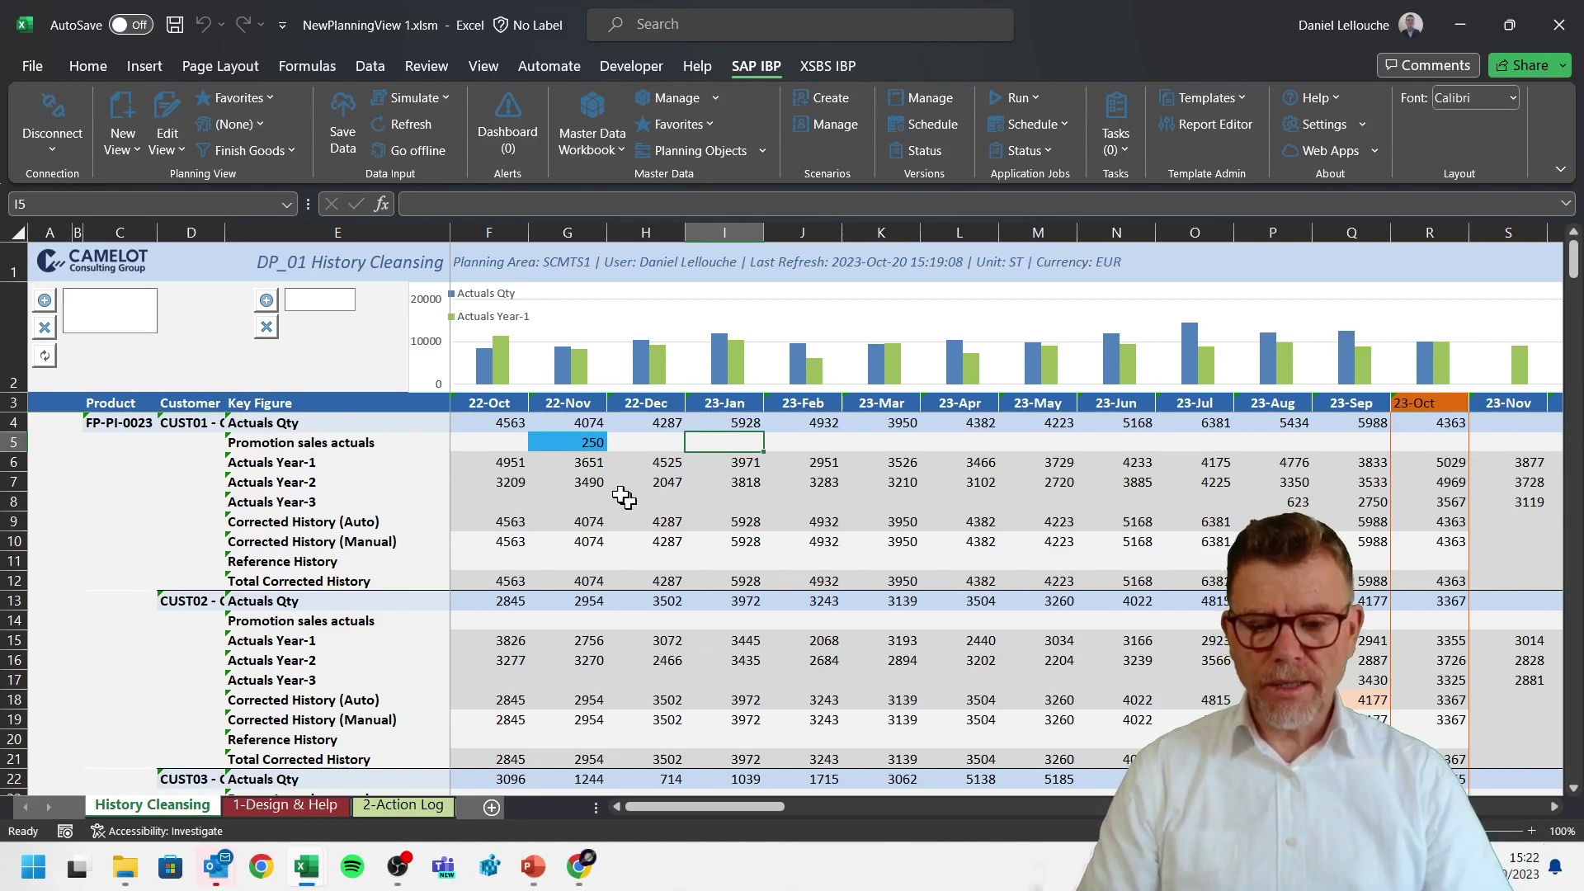
{"action": "left_click", "coordinate": [342, 132]}
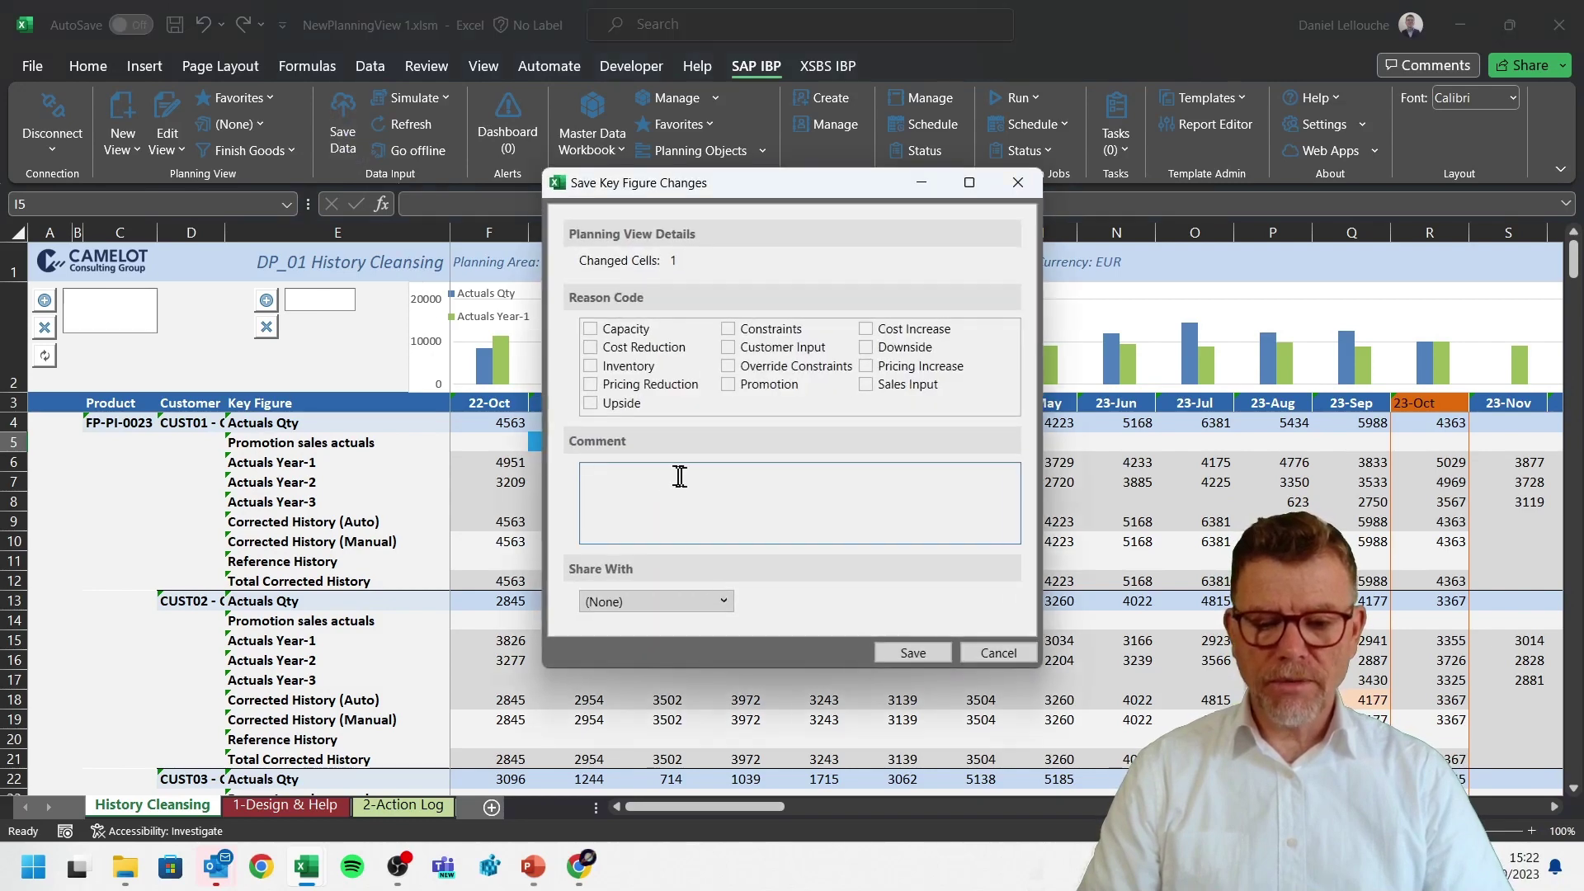
{"action": "left_click", "coordinate": [927, 649]}
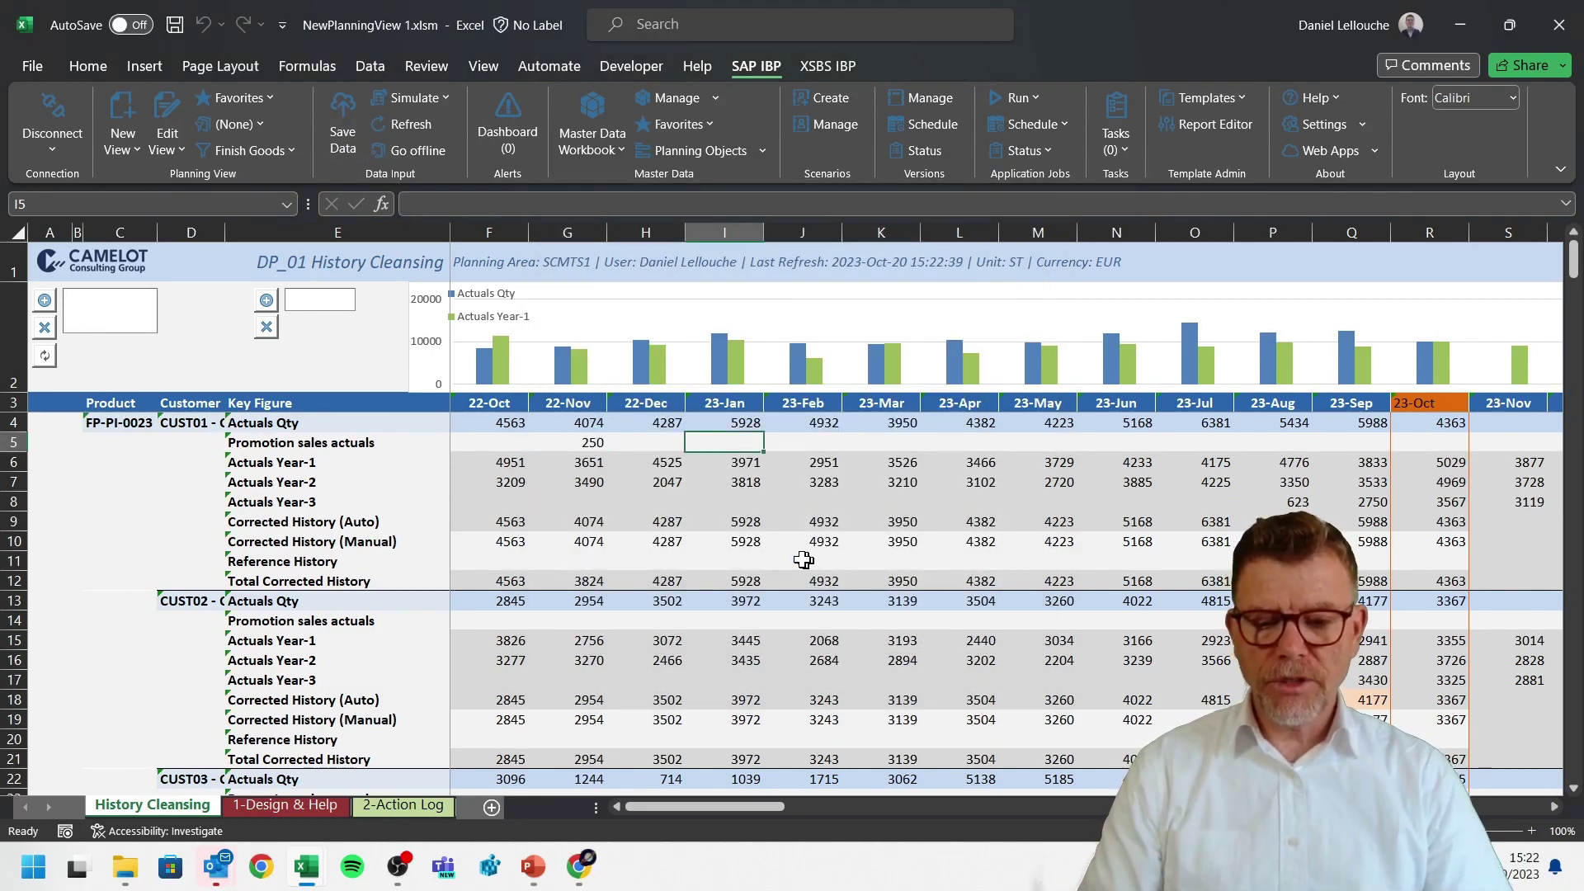
{"action": "left_click", "coordinate": [574, 443]}
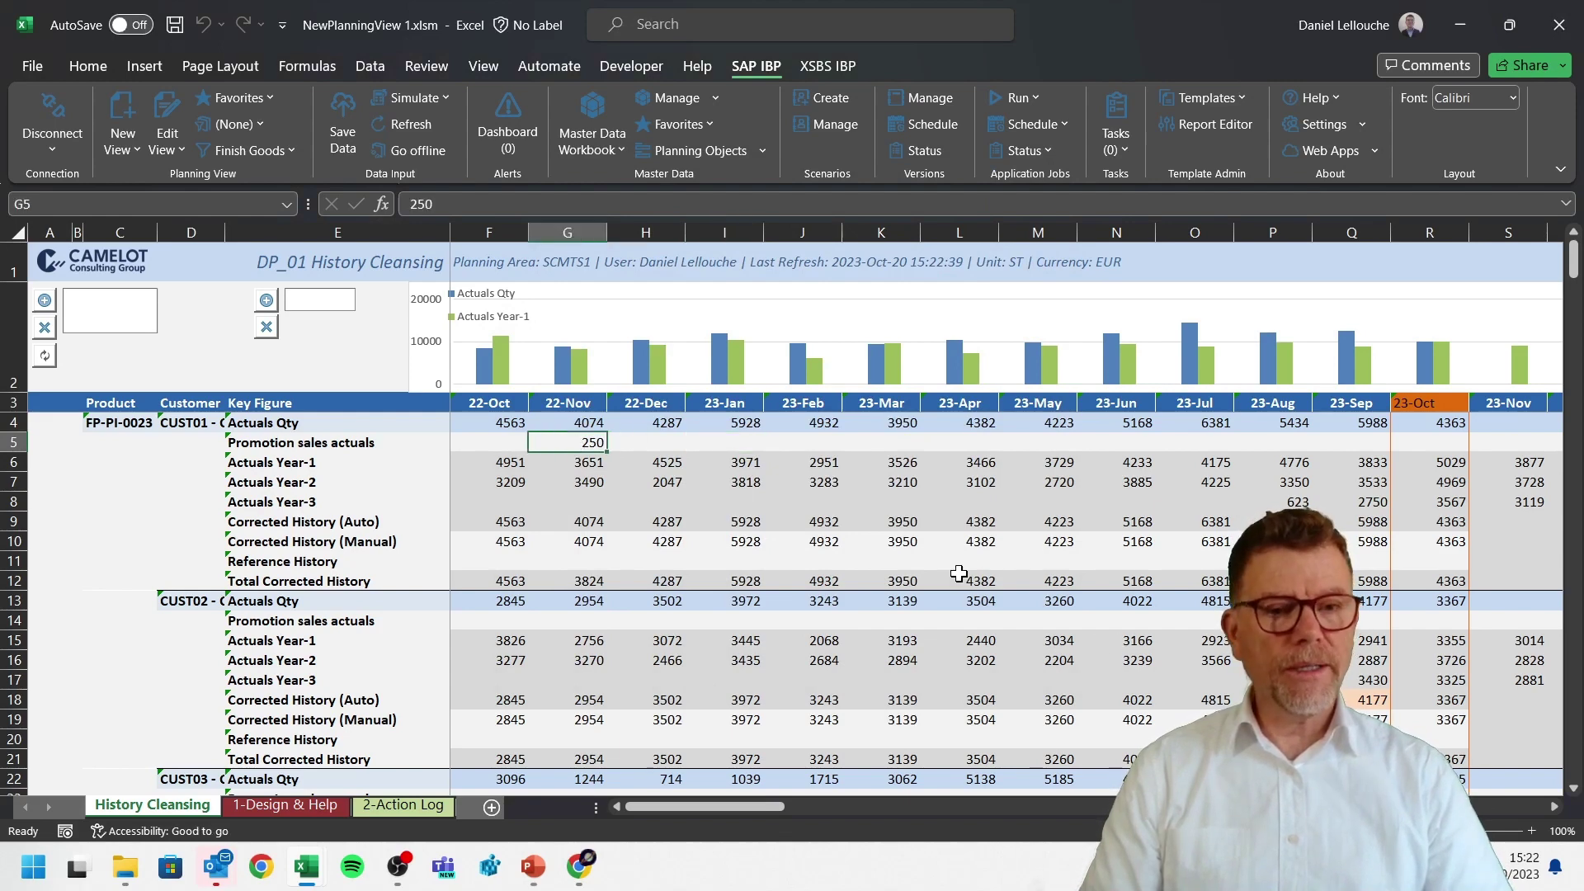
Refresh the History Cleansing view from SAP IBP, with the saved 250 value retained.
{"action": "left_click", "coordinate": [412, 124]}
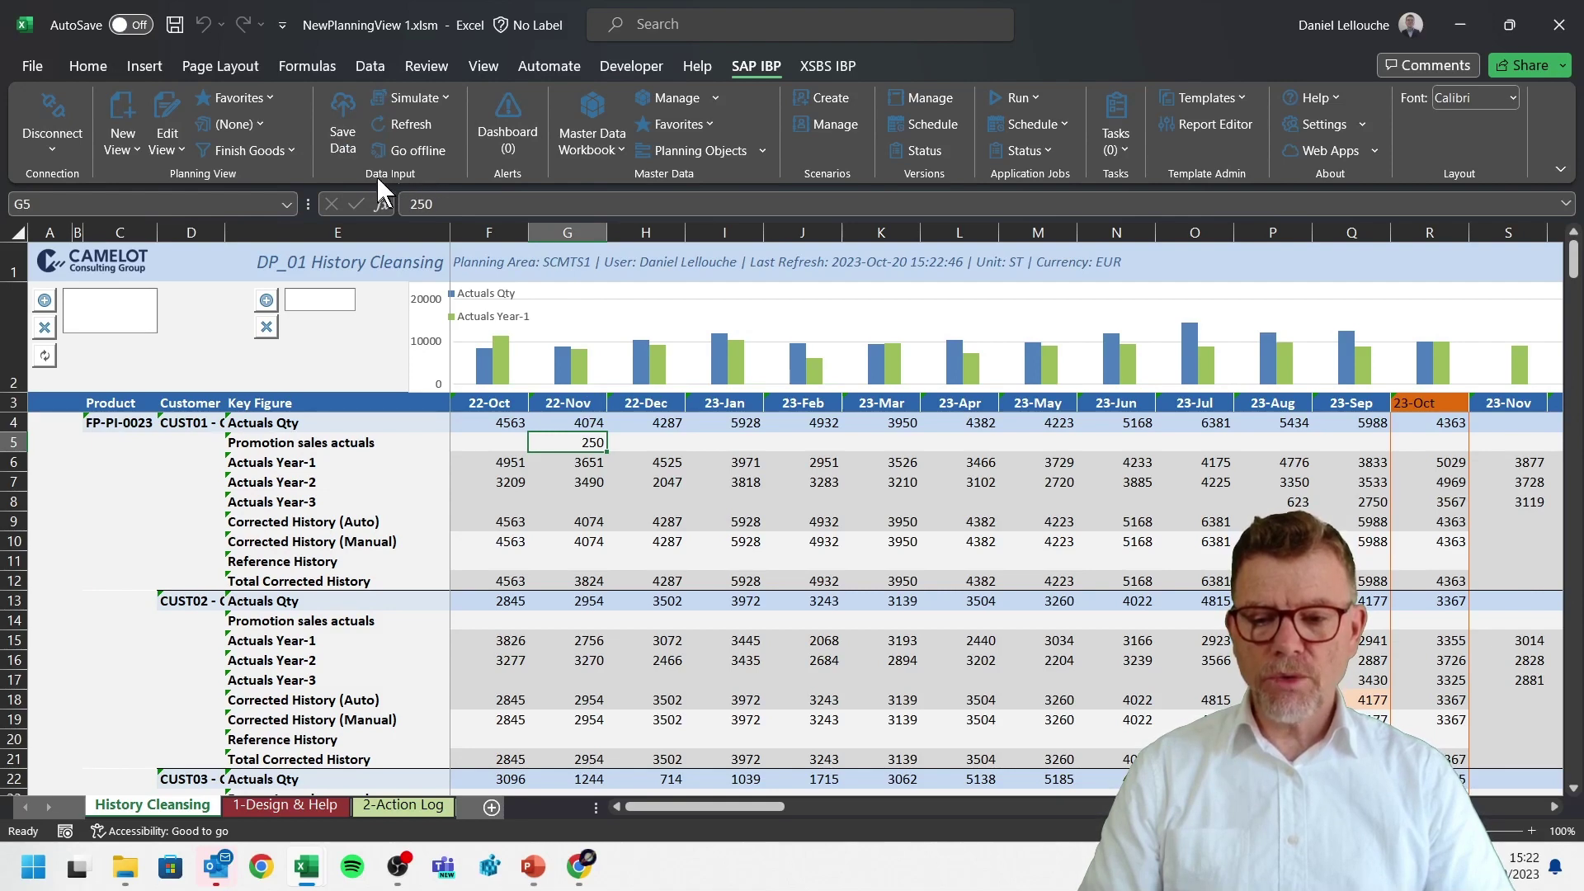
{"action": "left_click", "coordinate": [445, 98]}
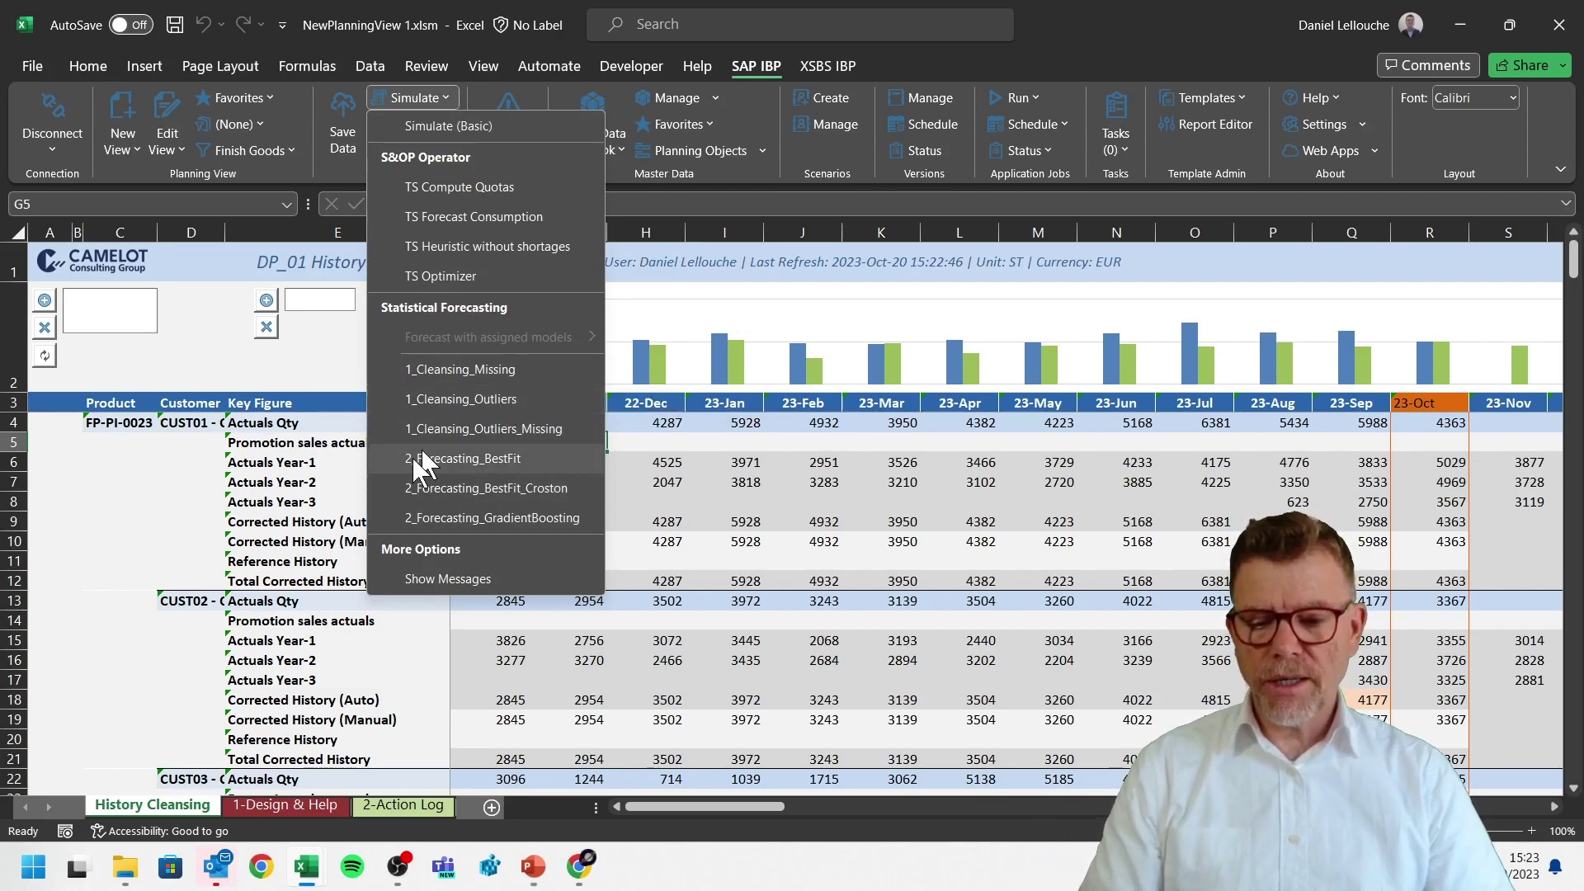
{"action": "left_click", "coordinate": [644, 503]}
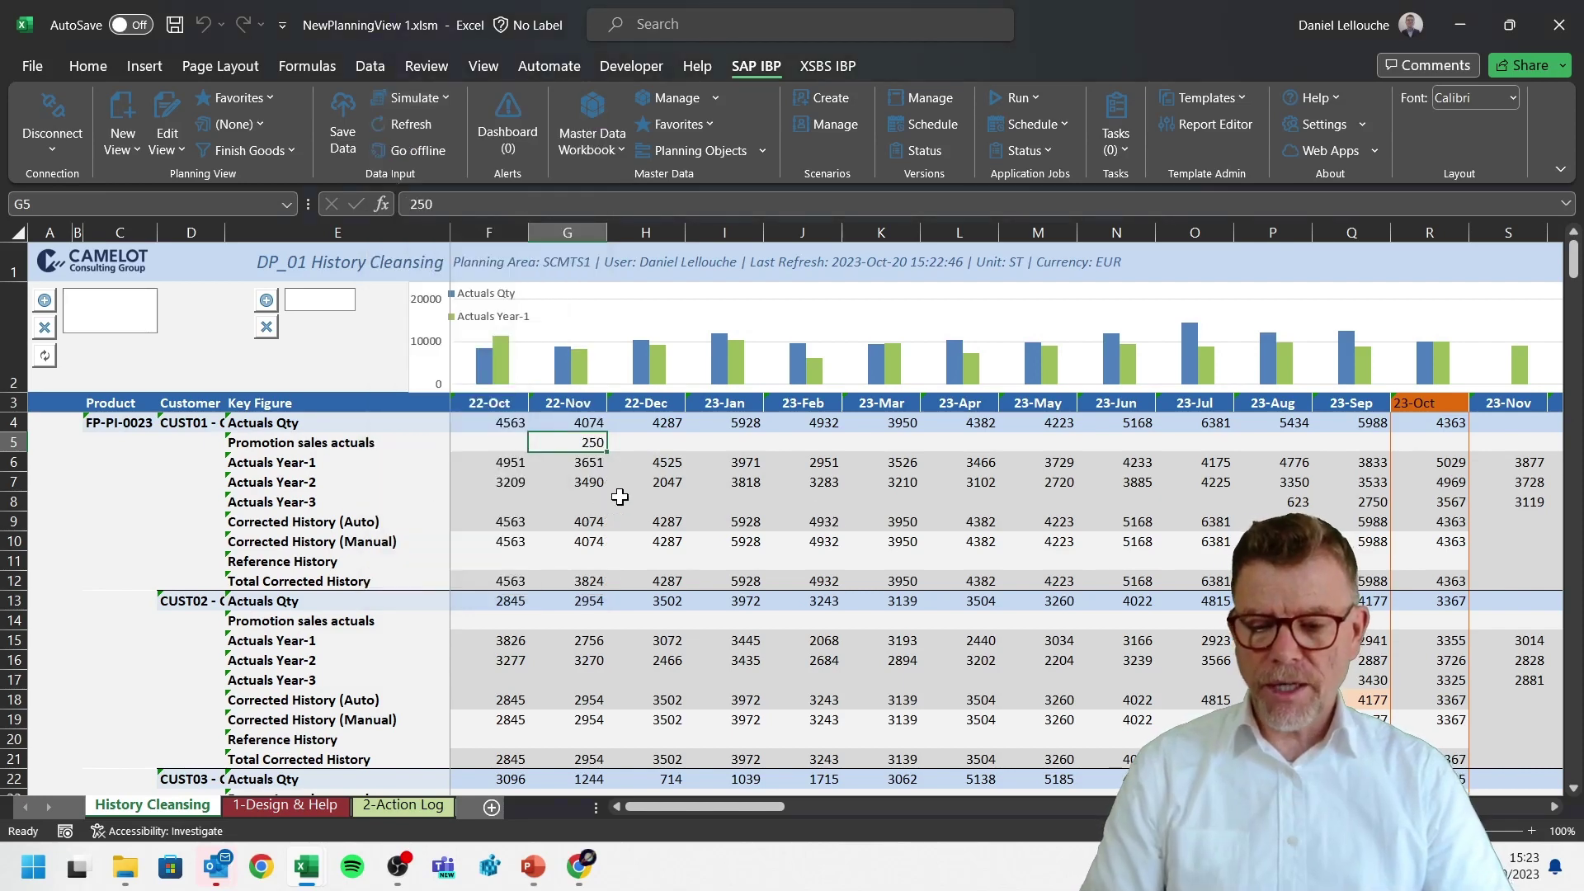
{"action": "left_click", "coordinate": [409, 97]}
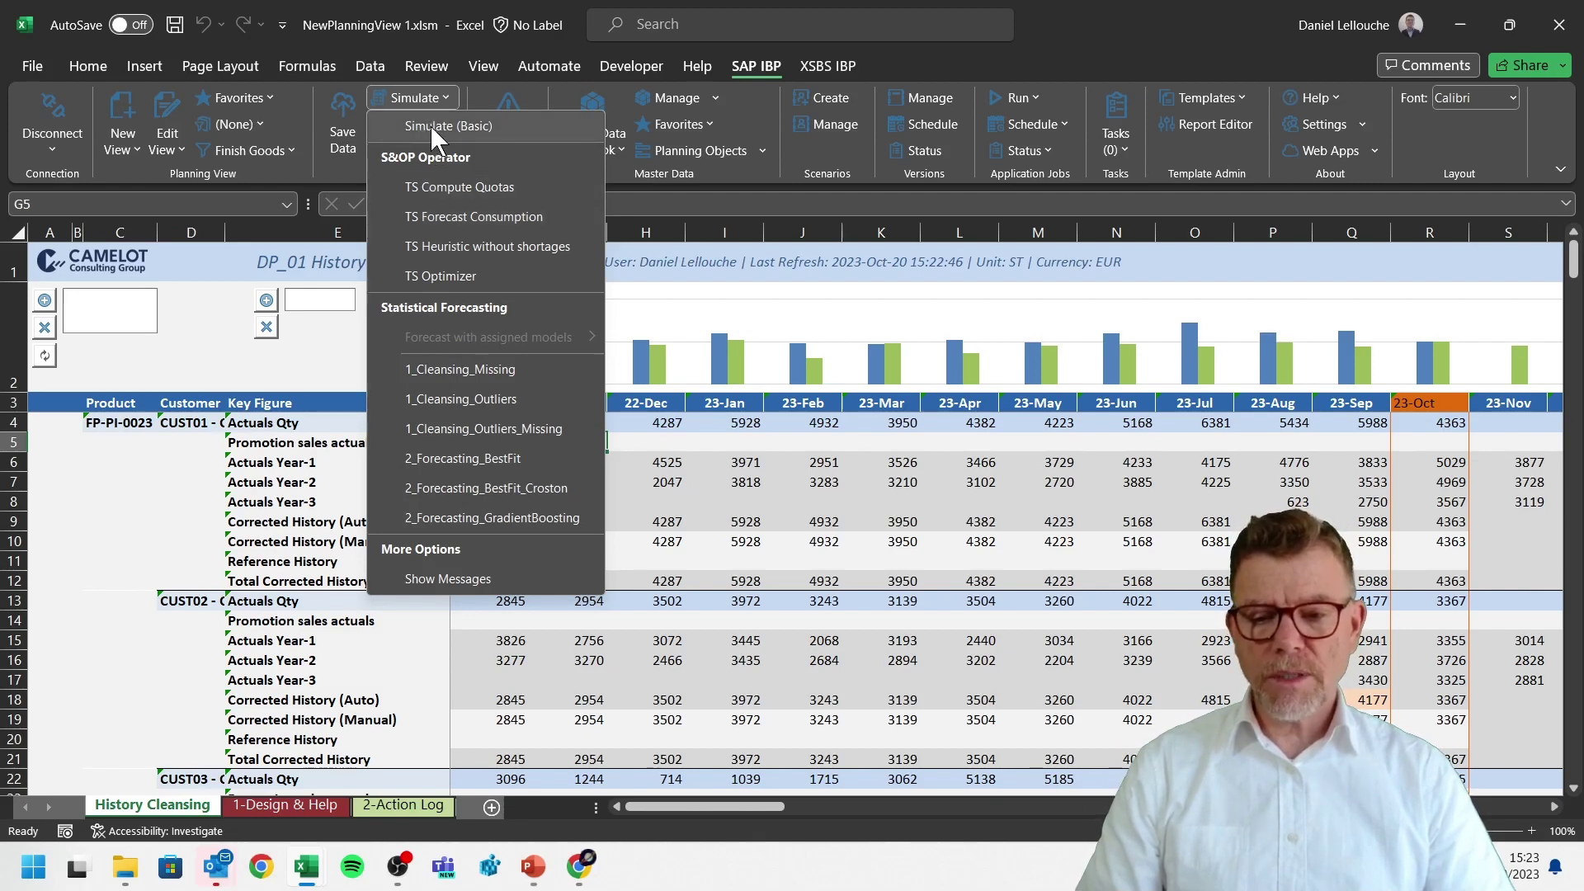
{"action": "left_click", "coordinate": [478, 127]}
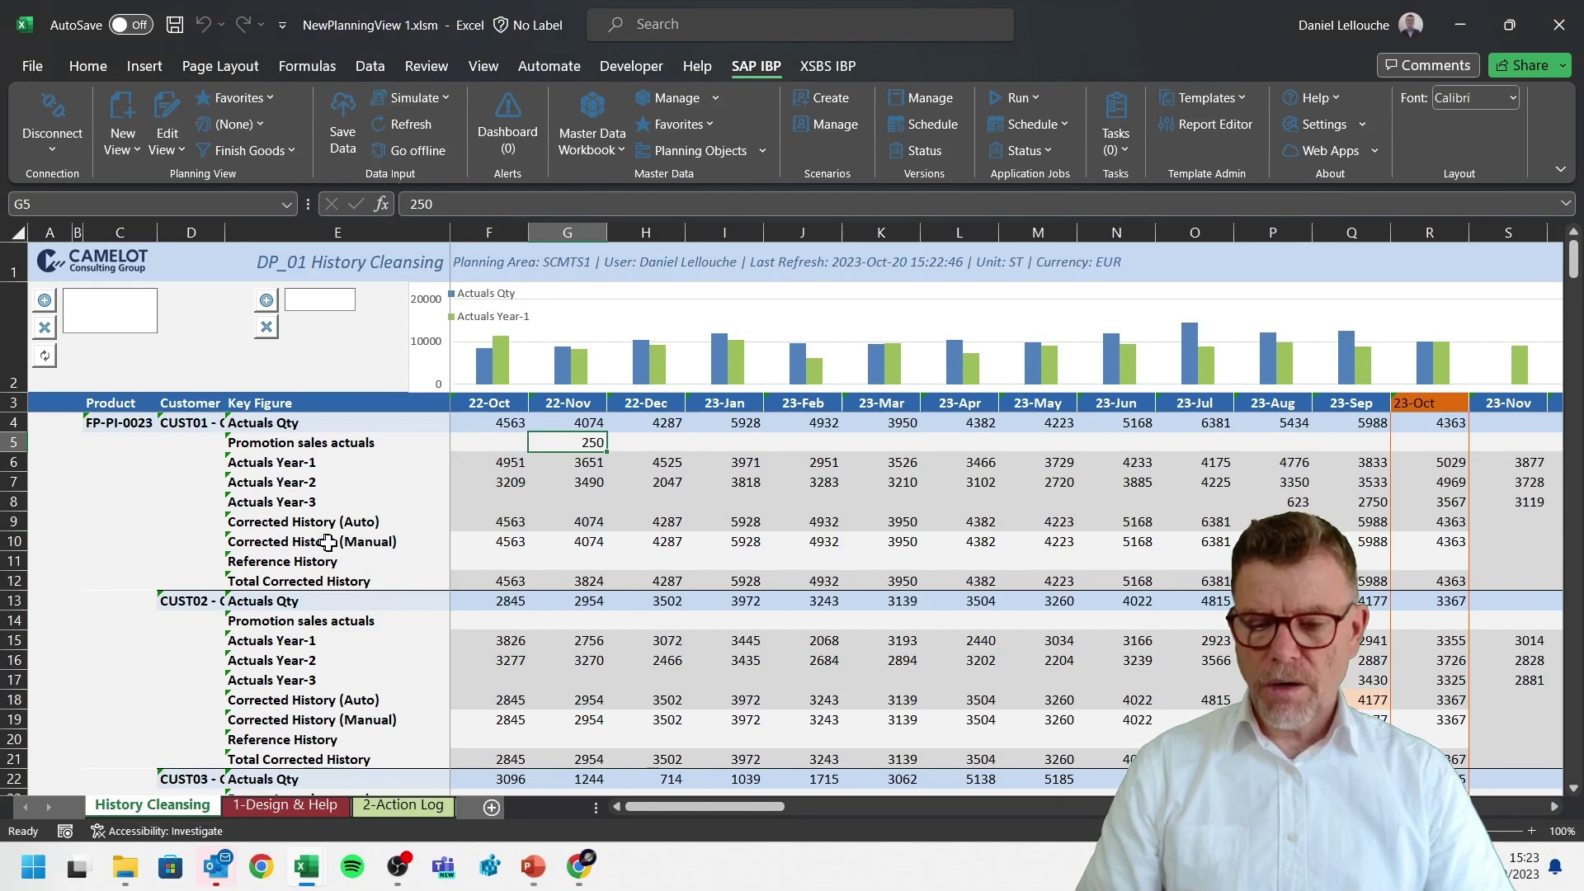
Enter 5000 as CUST01's 22-Dec Reference History.
{"action": "left_click", "coordinate": [673, 542]}
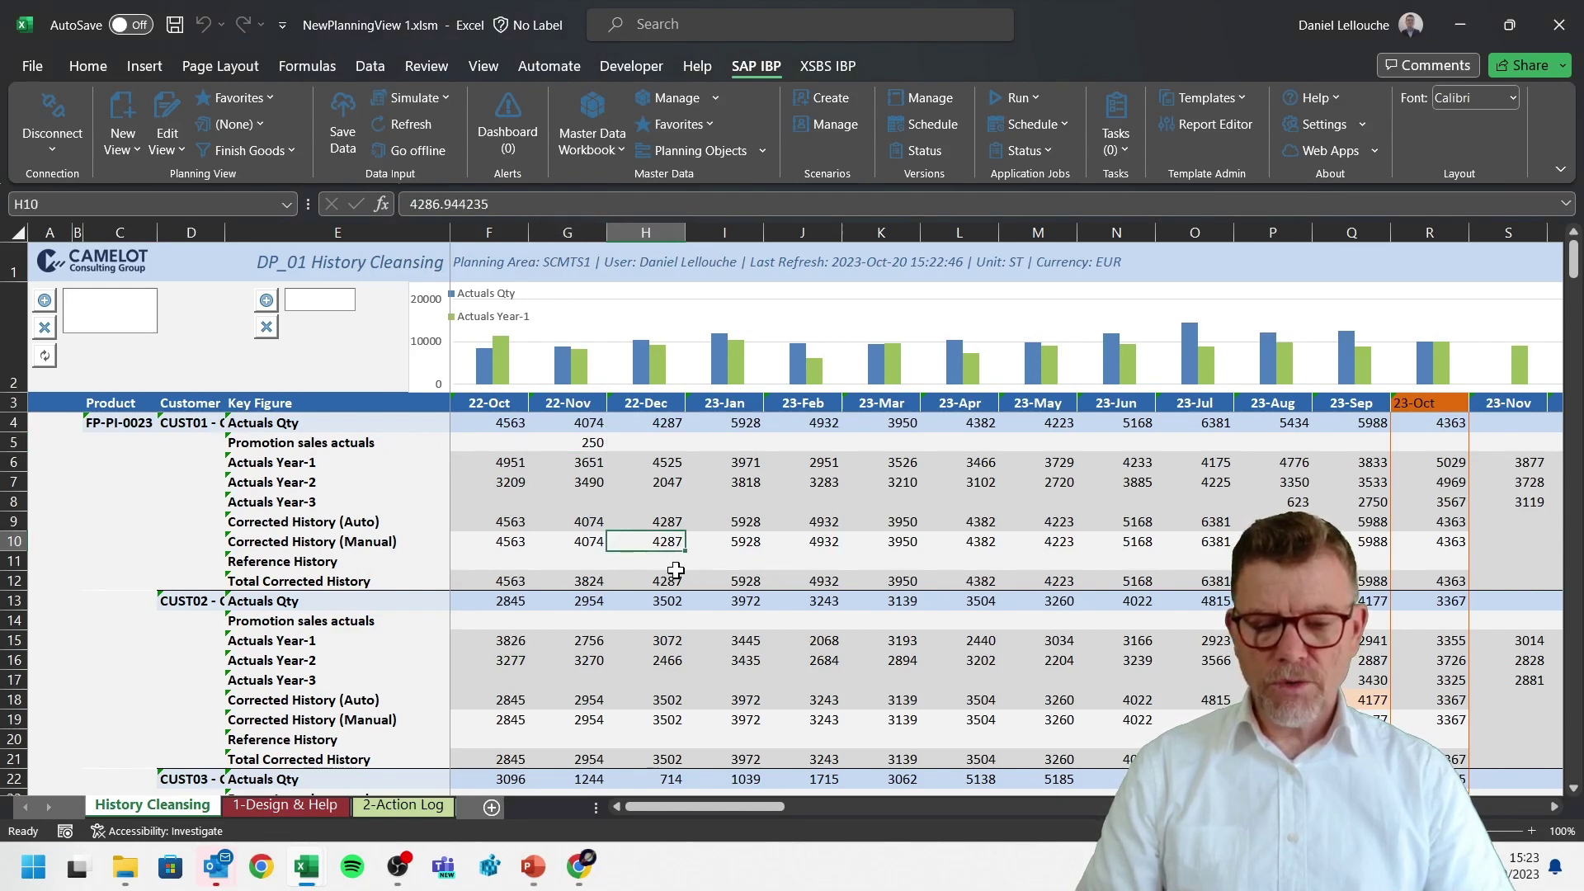
{"action": "left_click", "coordinate": [672, 559]}
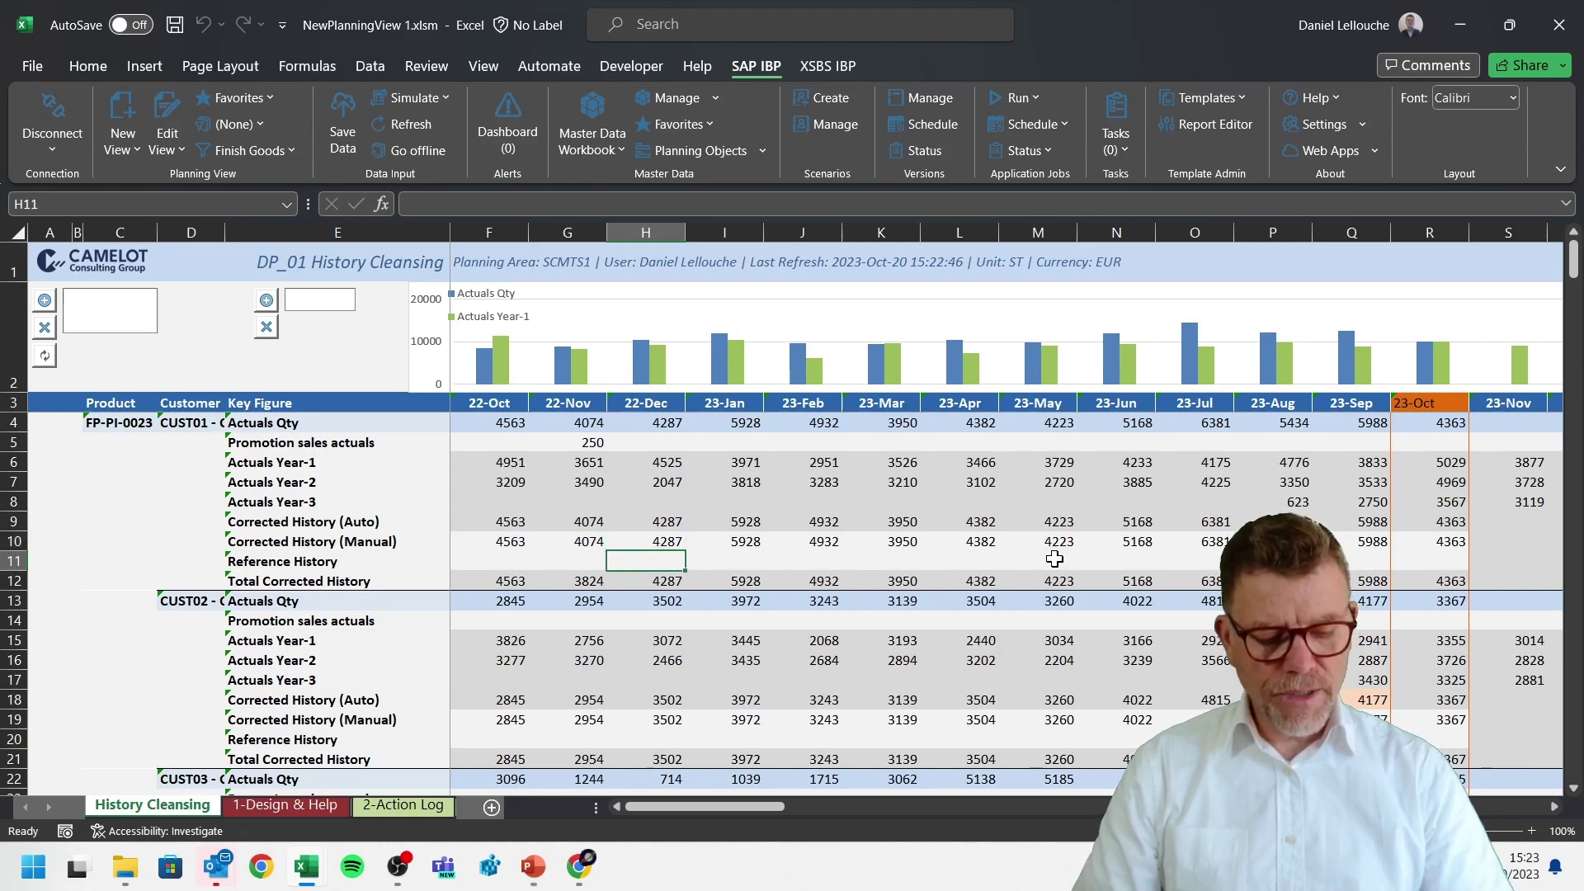
{"action": "type", "text": "5000"}
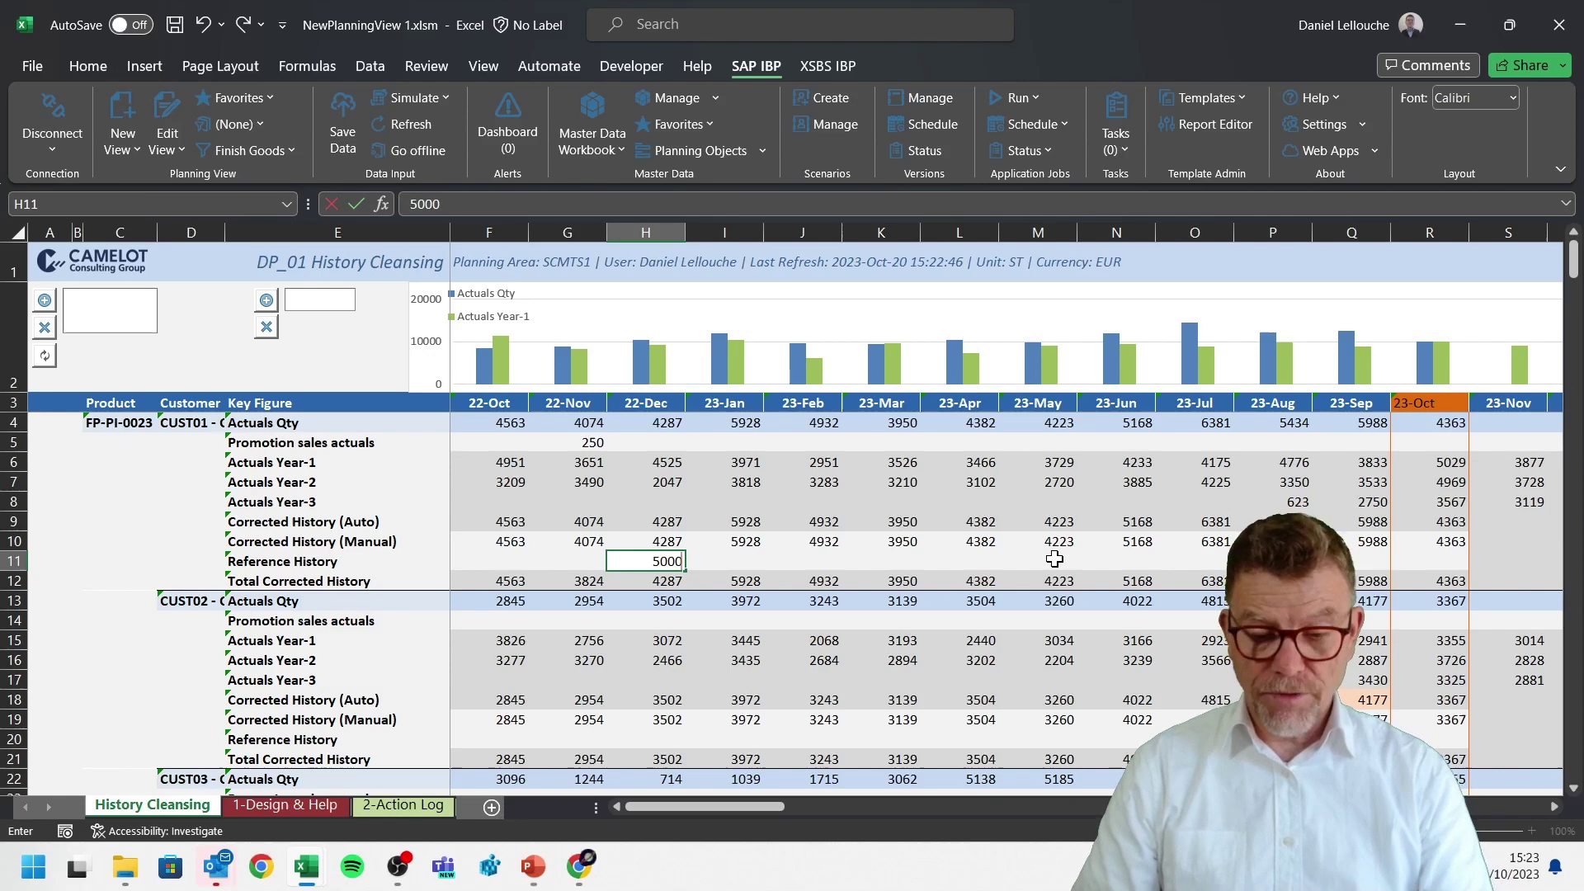
{"action": "key", "text": "Return"}
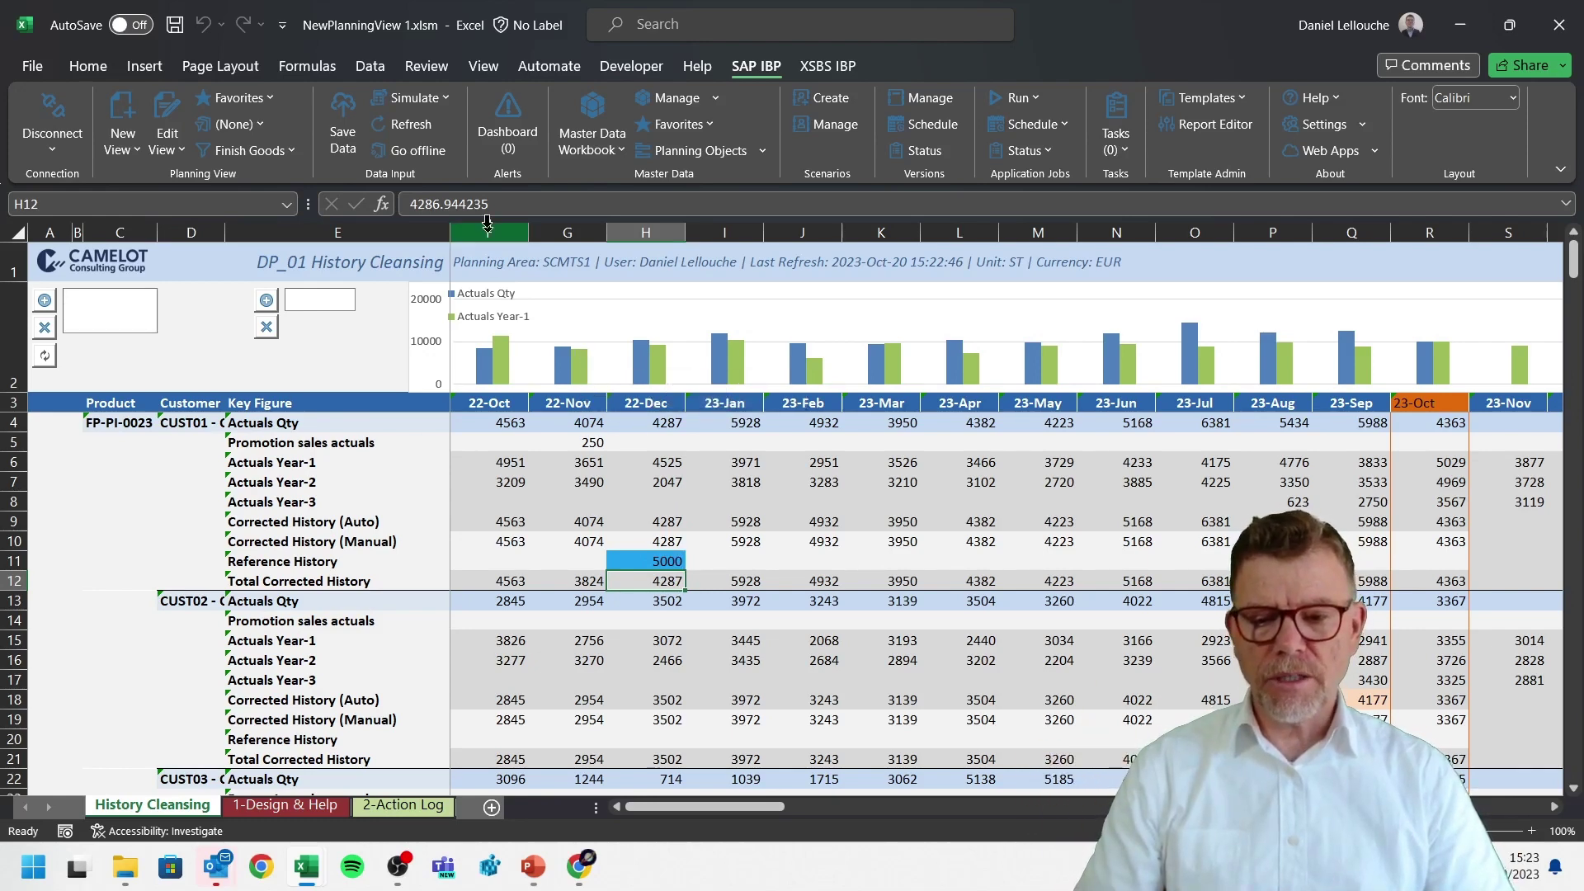
Run Simulate (Basic), raising 22-Dec Total Corrected History to 9287.
{"action": "left_click", "coordinate": [438, 94]}
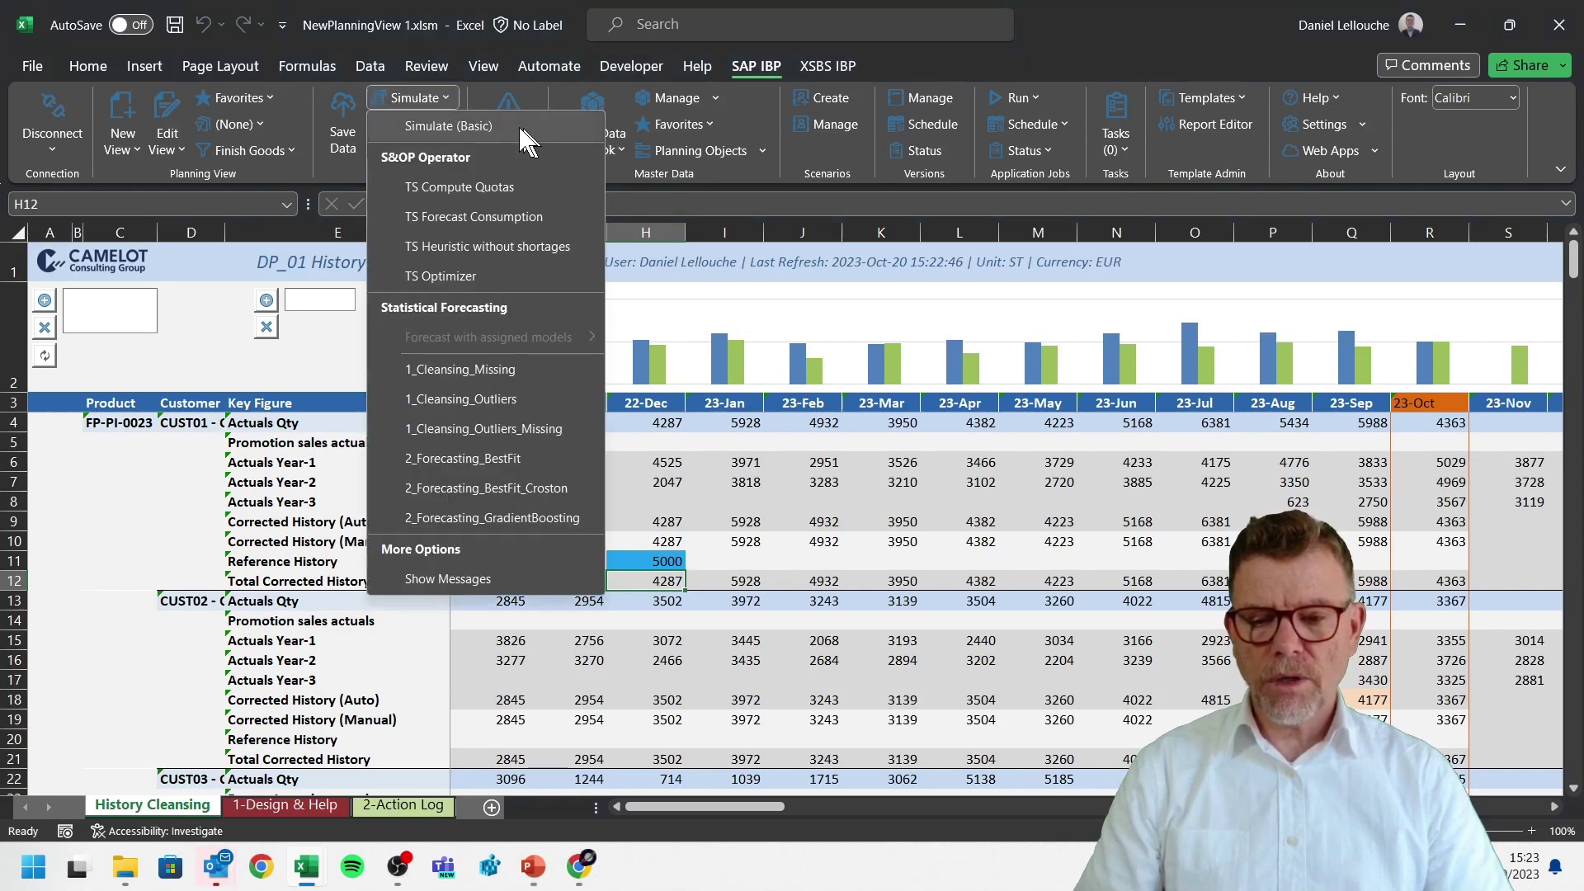
{"action": "left_click", "coordinate": [437, 125]}
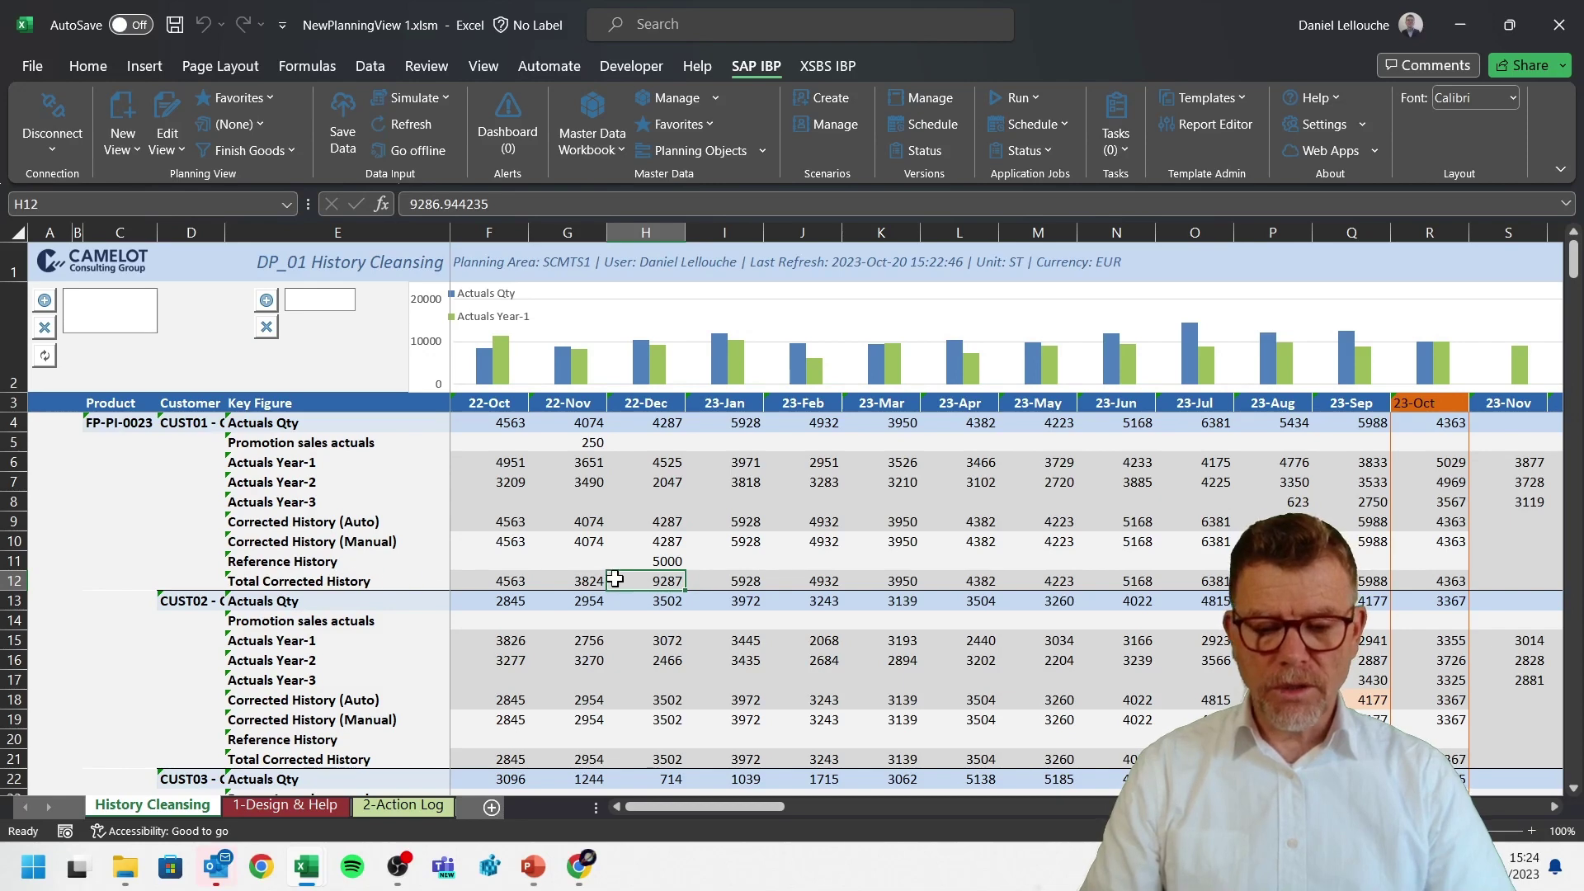
{"action": "left_click", "coordinate": [669, 559]}
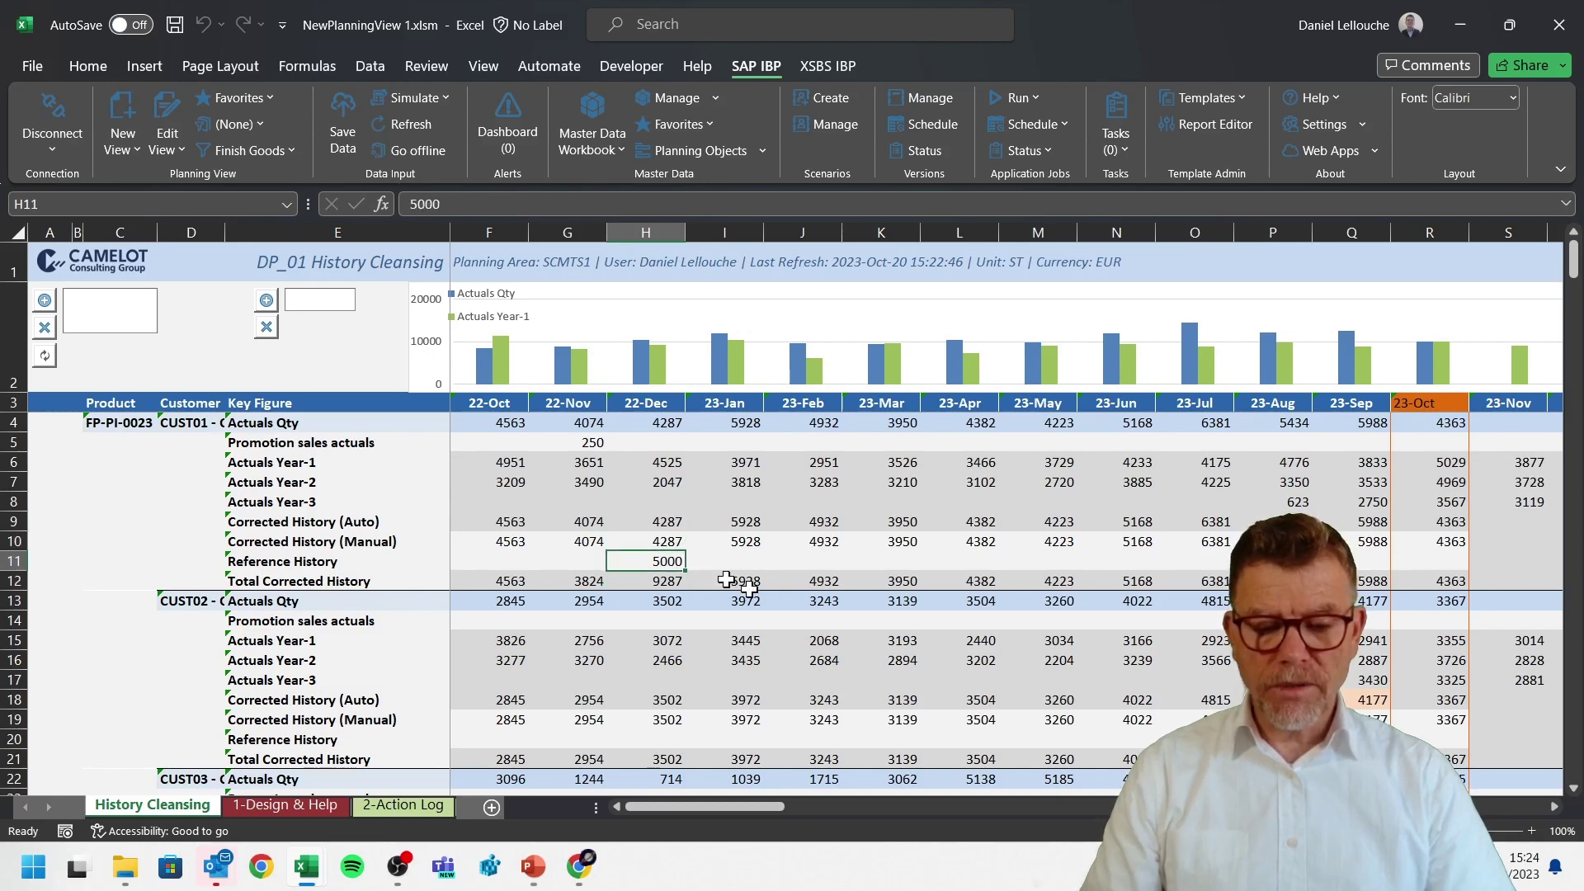
{"action": "left_click", "coordinate": [672, 577]}
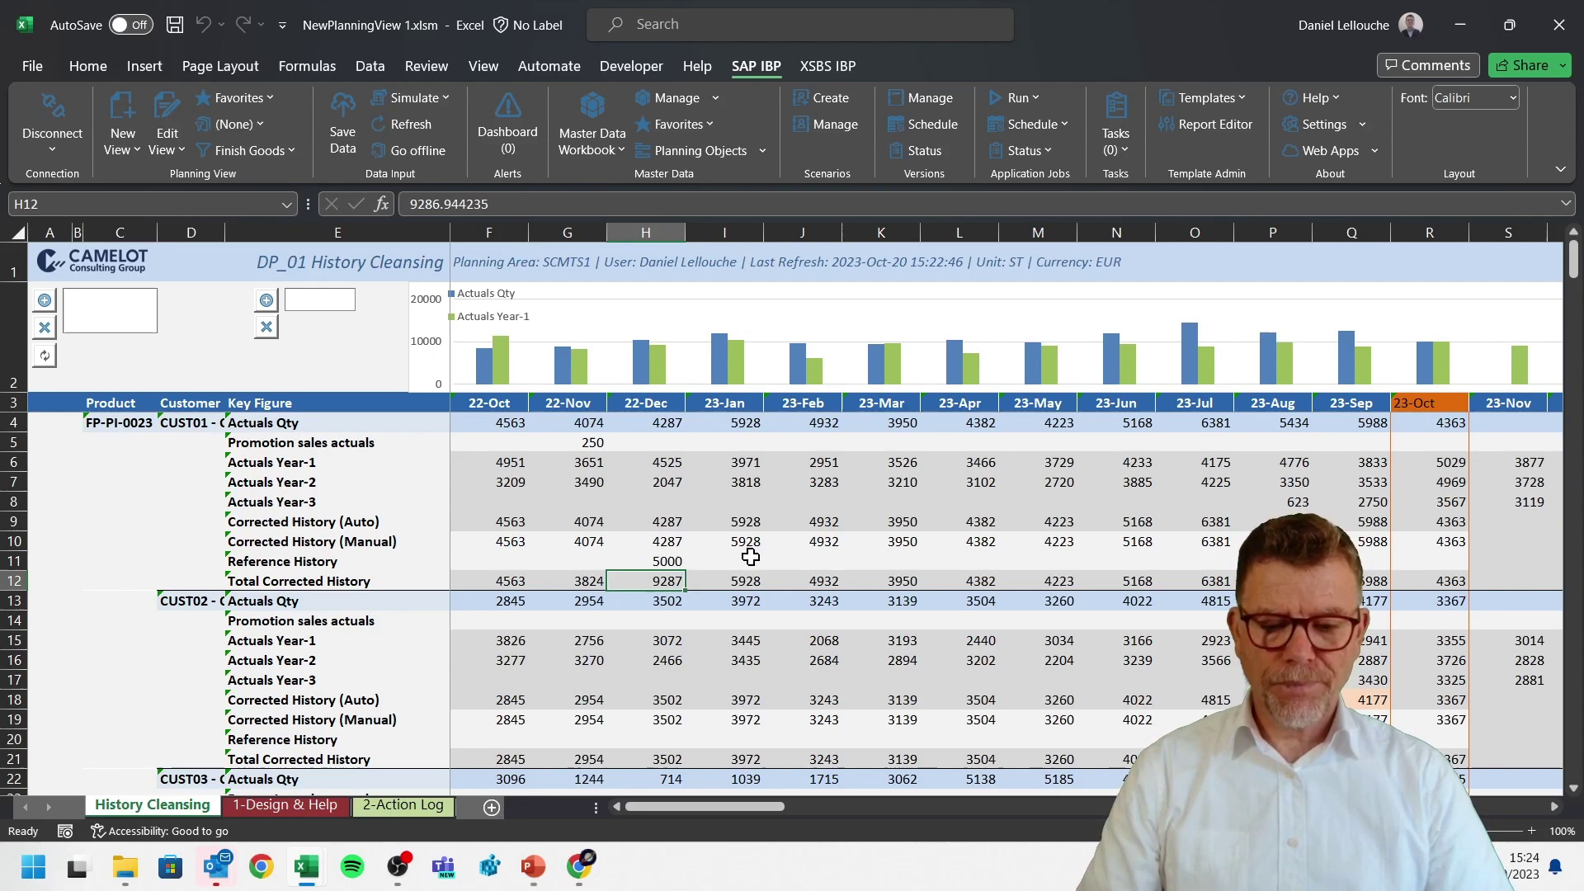
Refresh without saving, discarding the 5000 entry so 22-Dec Total Corrected History returns to 4287.
{"action": "left_click", "coordinate": [417, 97]}
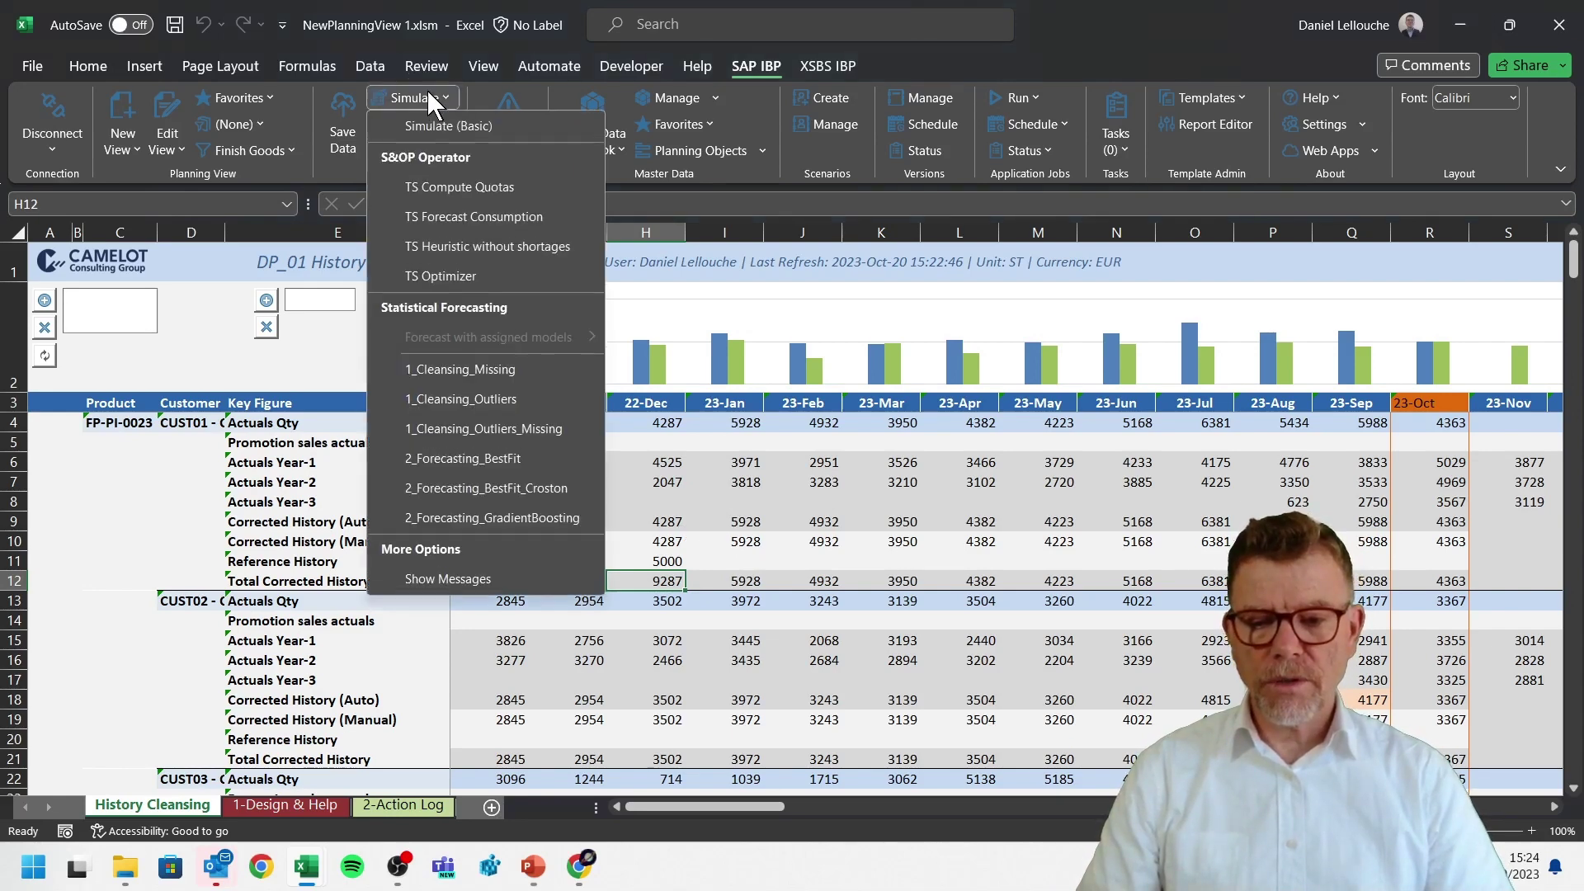
{"action": "left_click", "coordinate": [829, 462]}
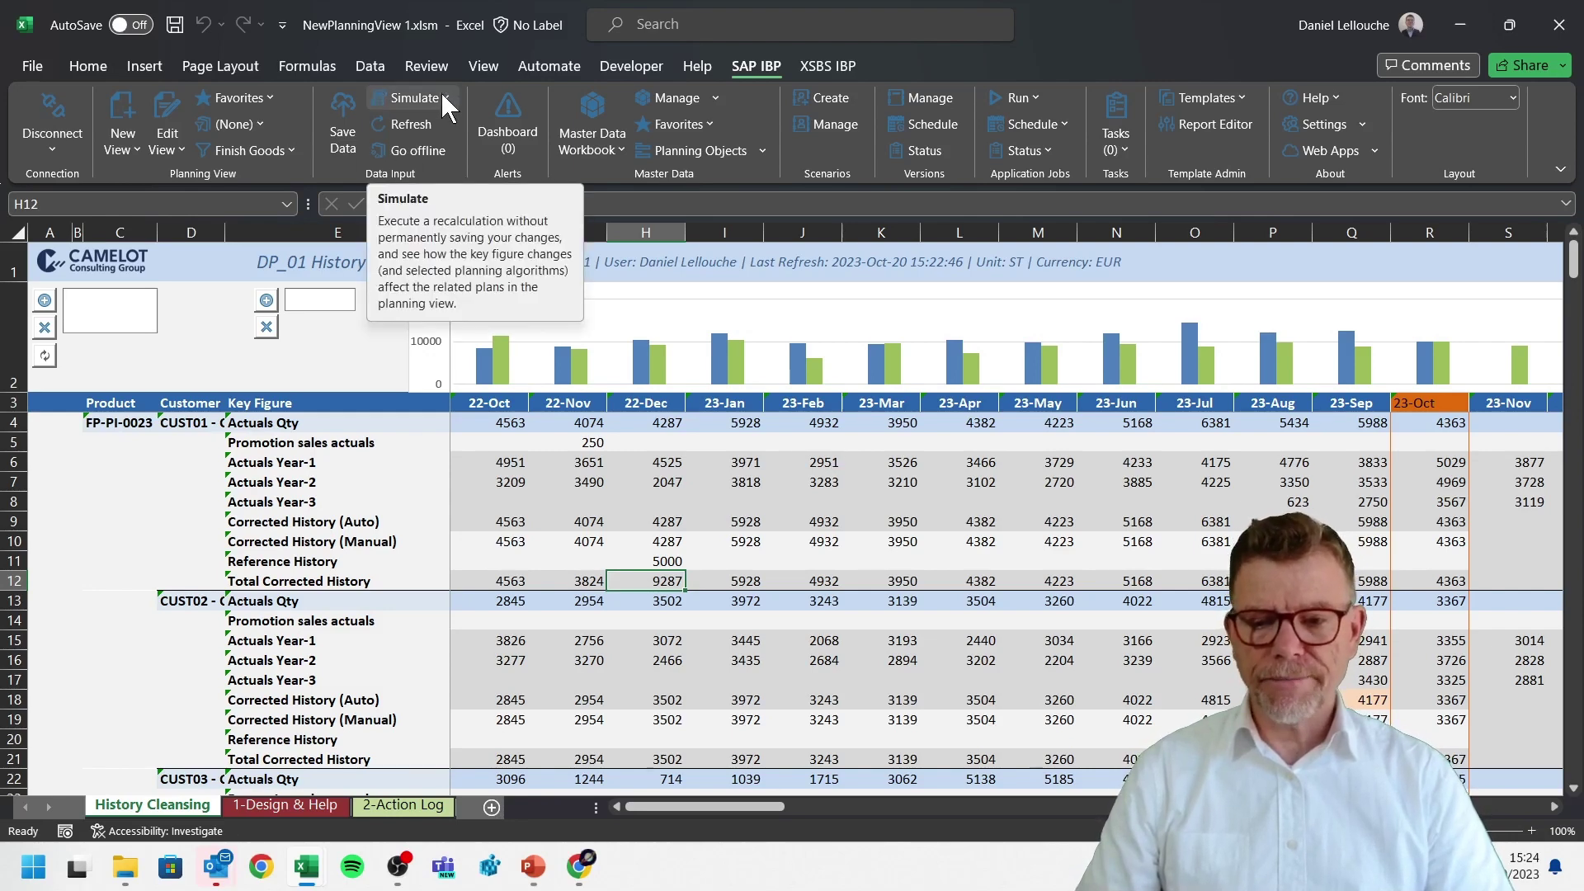
{"action": "left_click", "coordinate": [957, 502]}
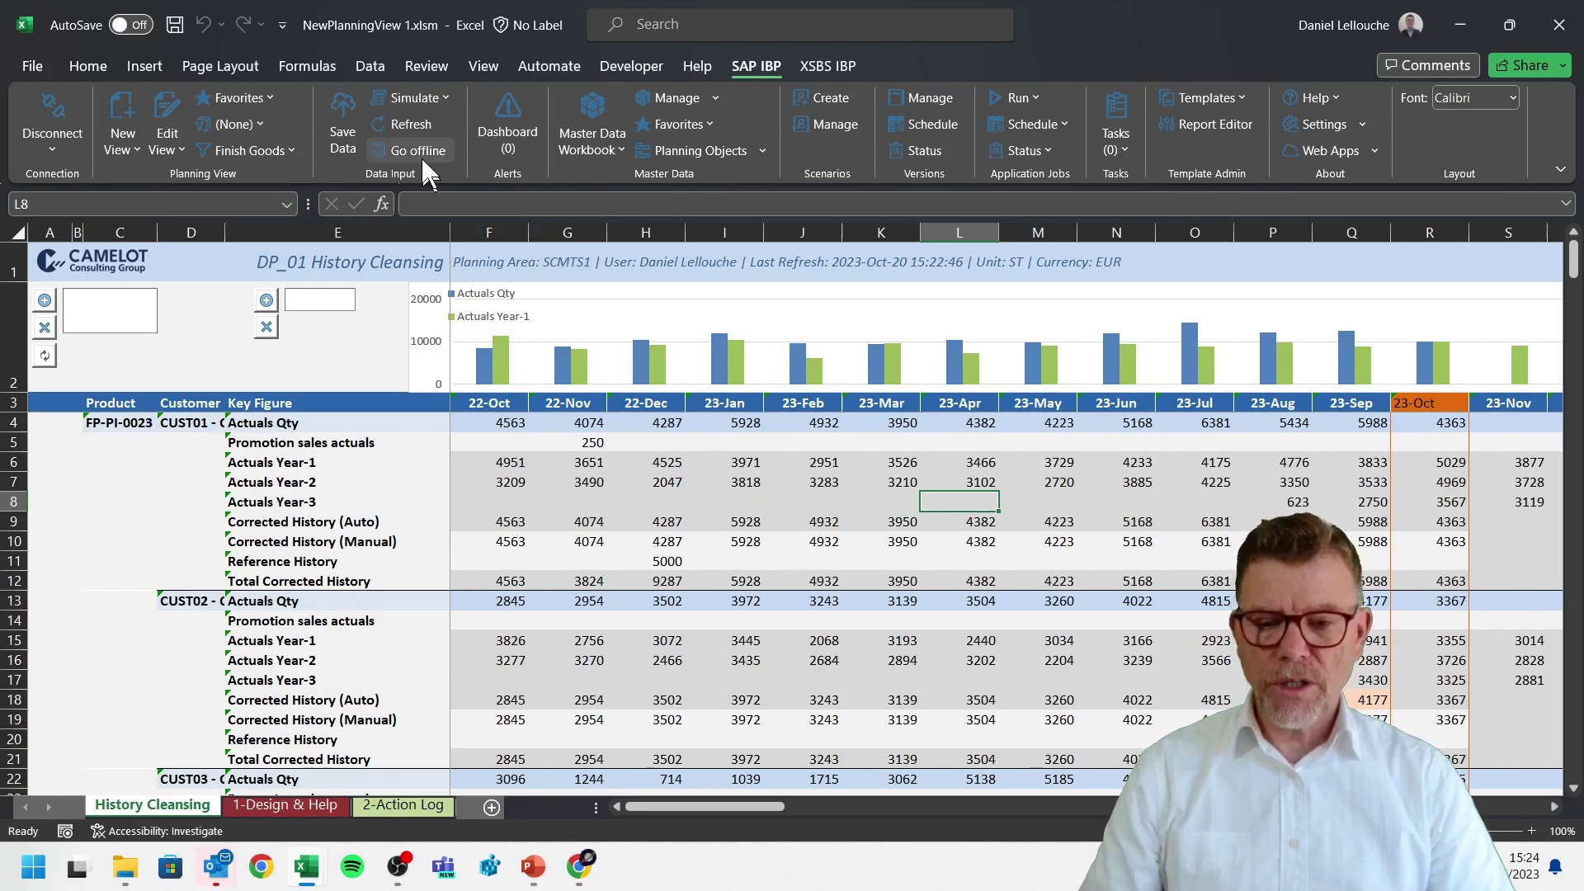
{"action": "left_click", "coordinate": [414, 124]}
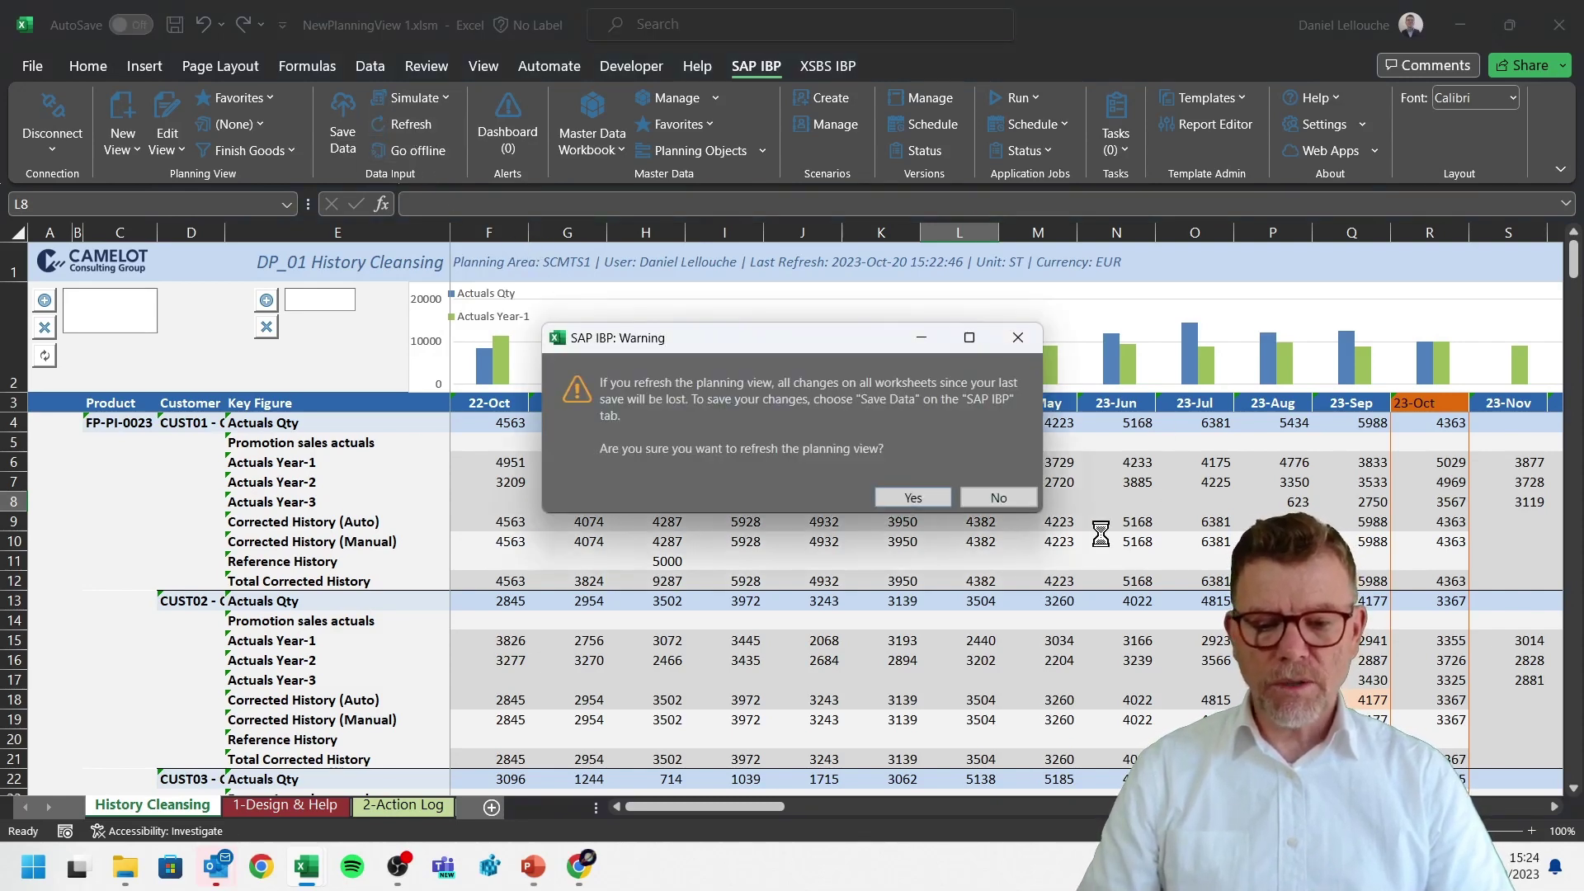
{"action": "left_click", "coordinate": [911, 497]}
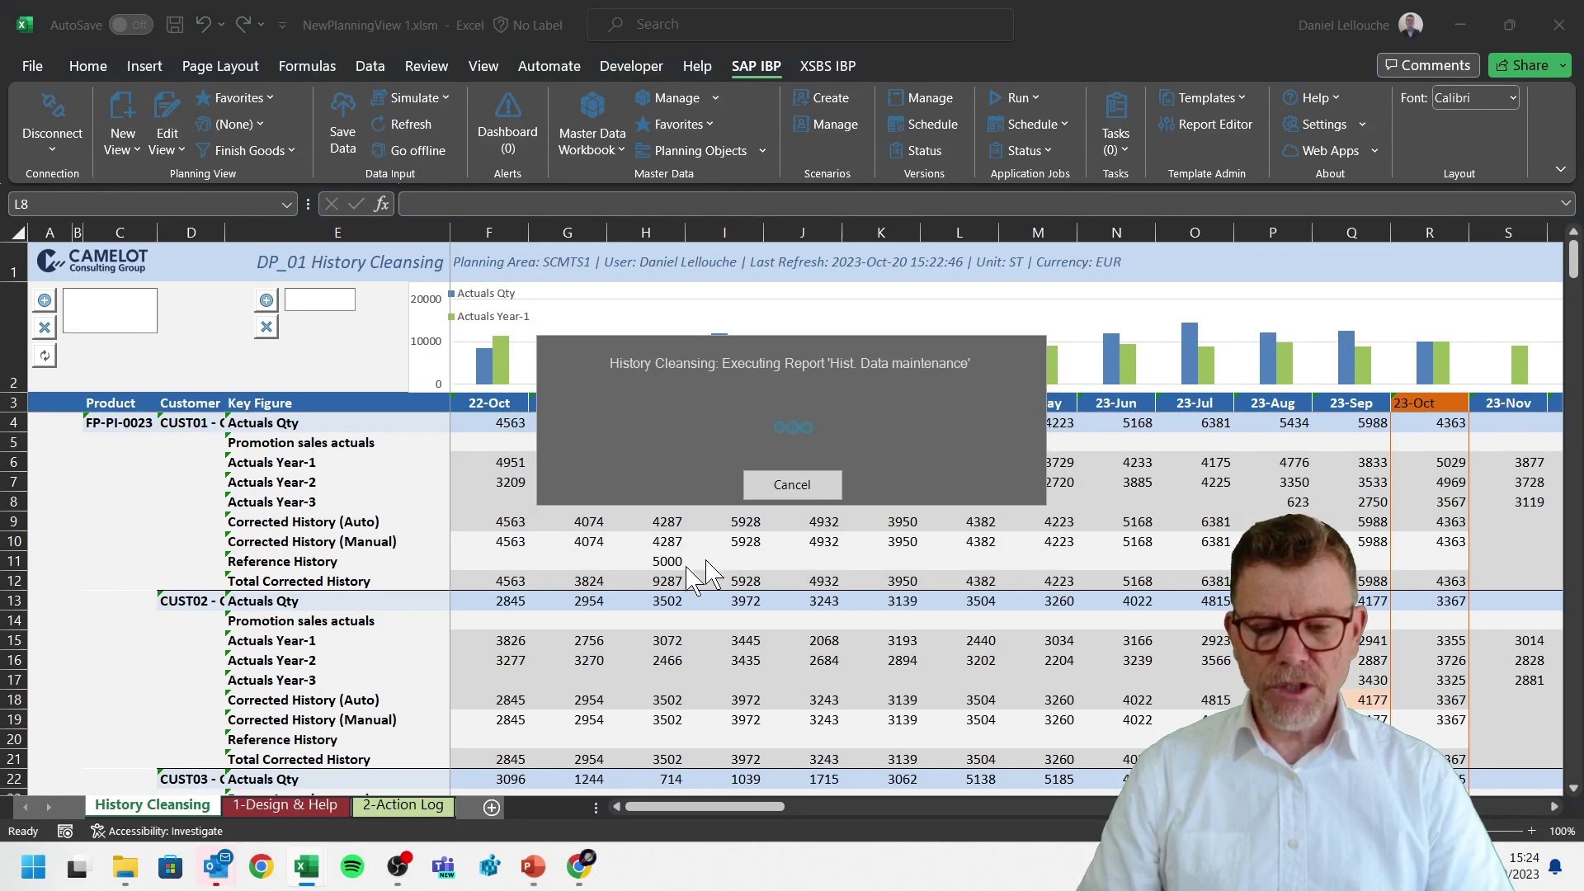
{"action": "left_click", "coordinate": [664, 563]}
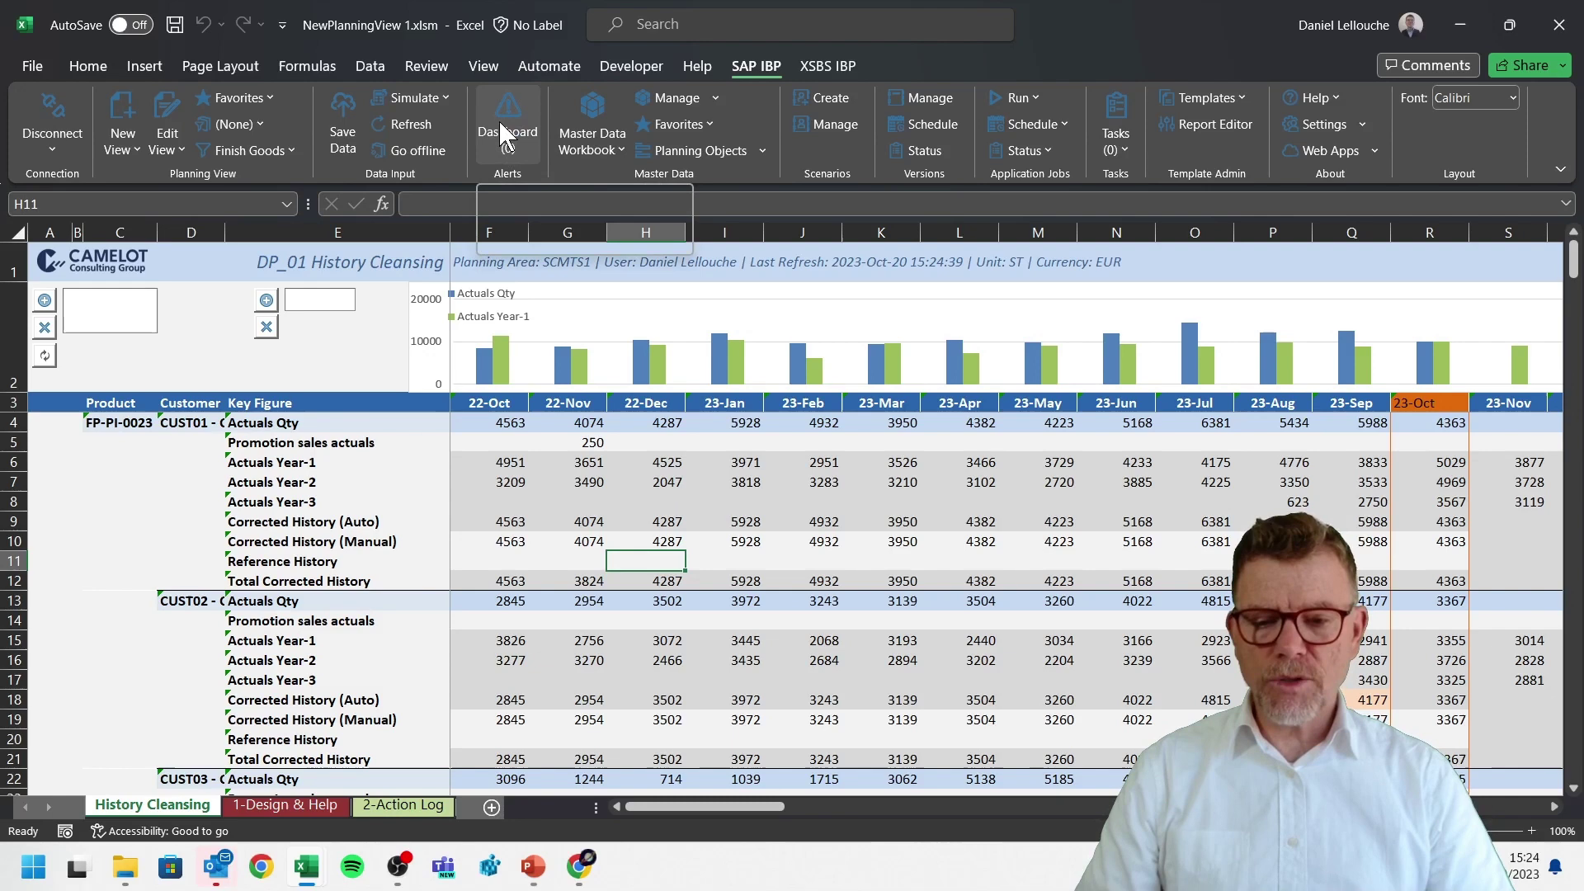
{"action": "left_click", "coordinate": [166, 106]}
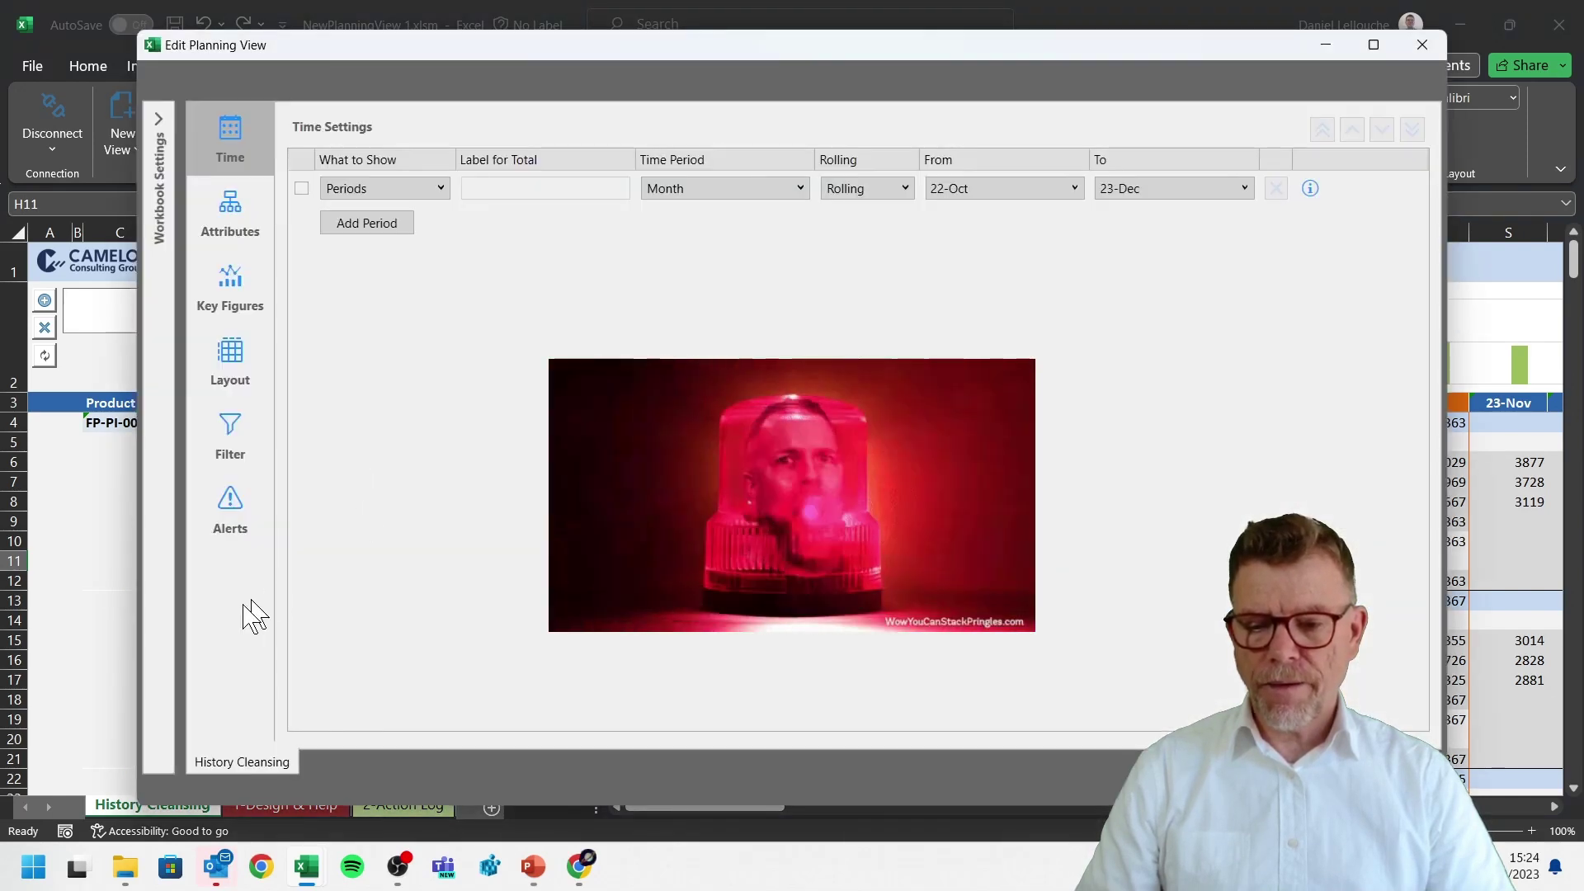
{"action": "left_click", "coordinate": [230, 513]}
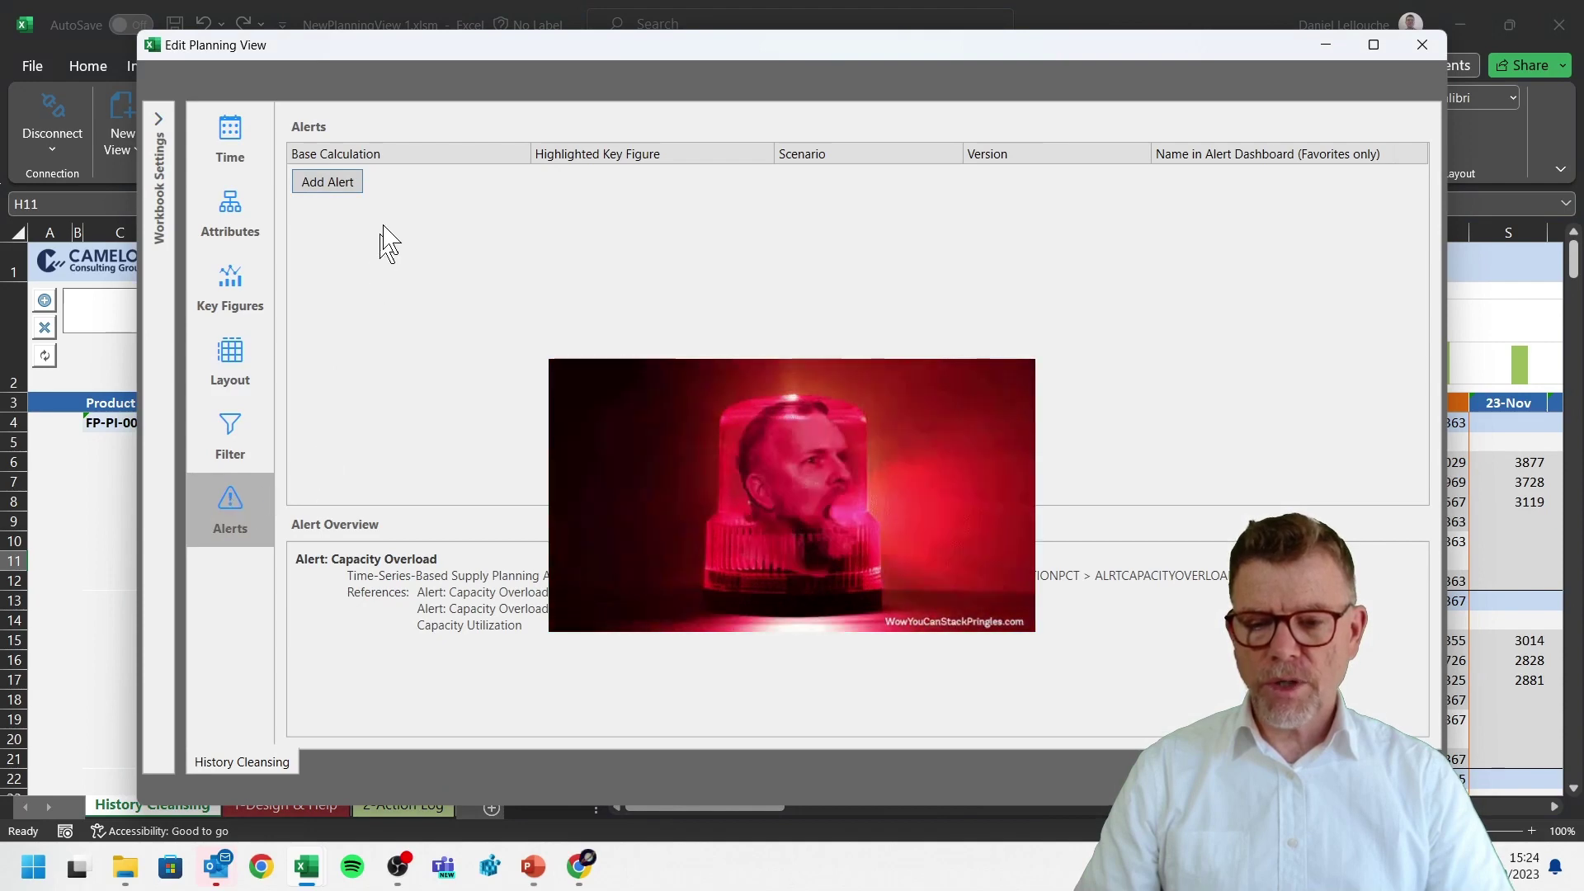
{"action": "left_click", "coordinate": [352, 184]}
{"action": "left_click", "coordinate": [515, 181]}
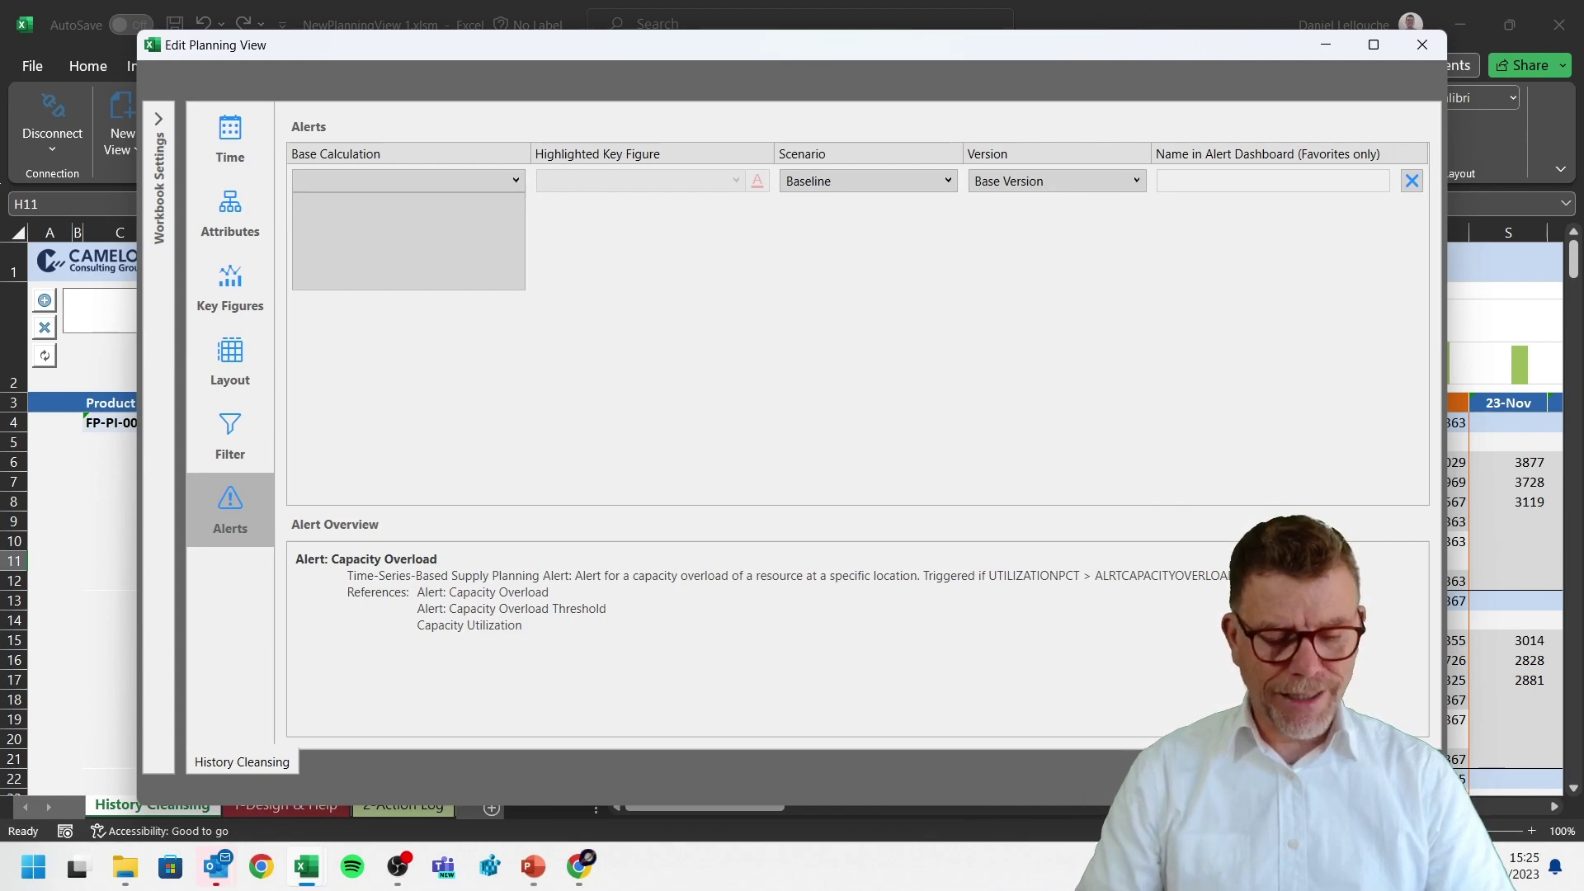
{"action": "key", "text": "Escape"}
{"action": "key", "text": "Escape"}
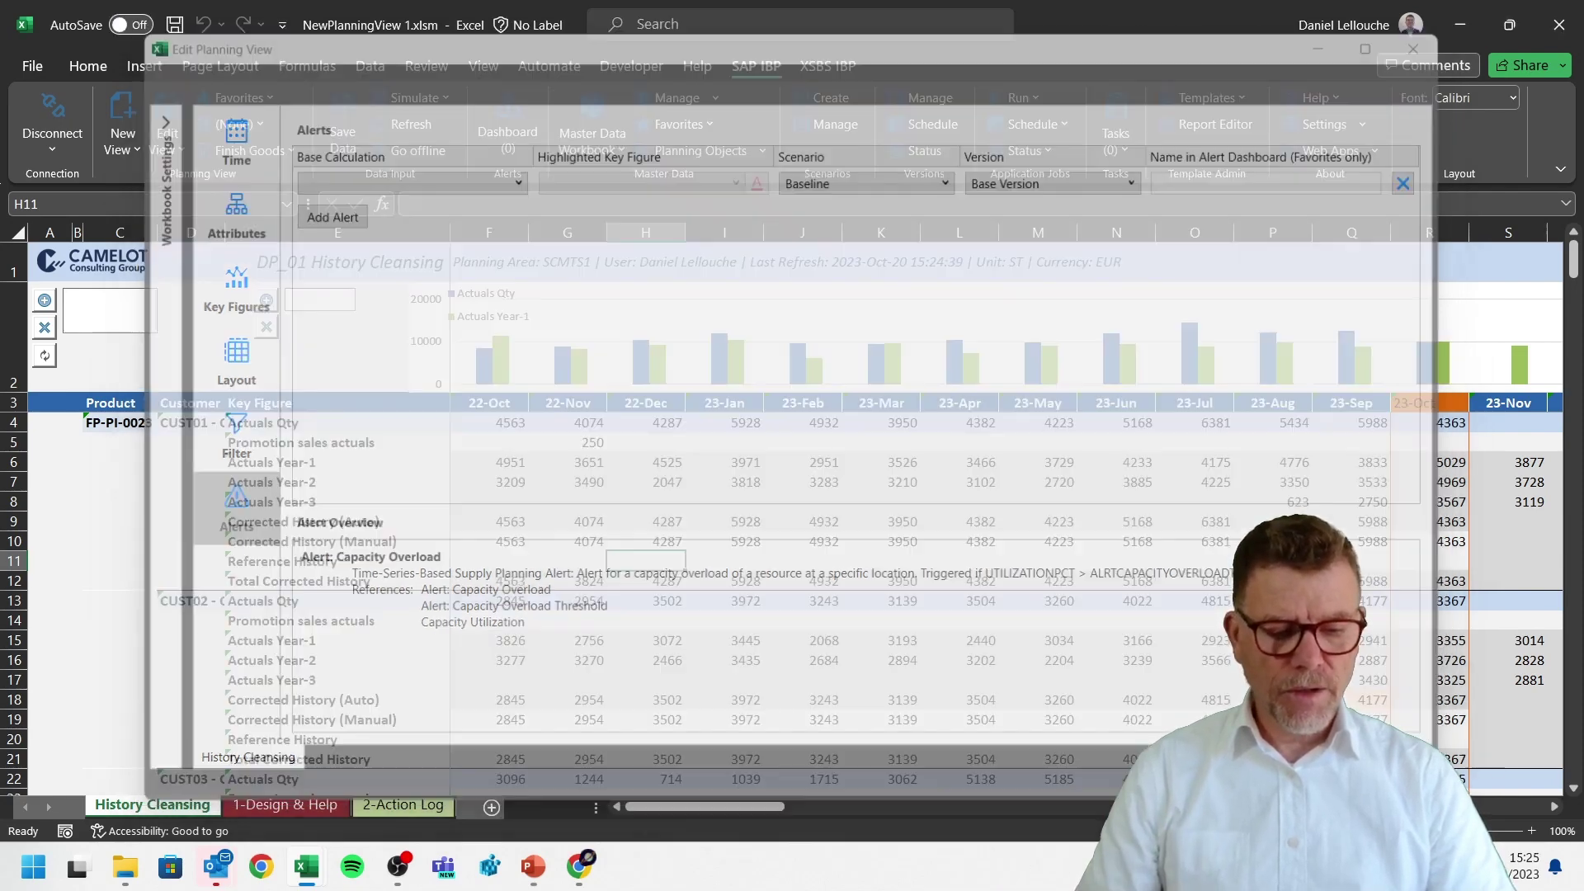
{"action": "left_click", "coordinate": [519, 468]}
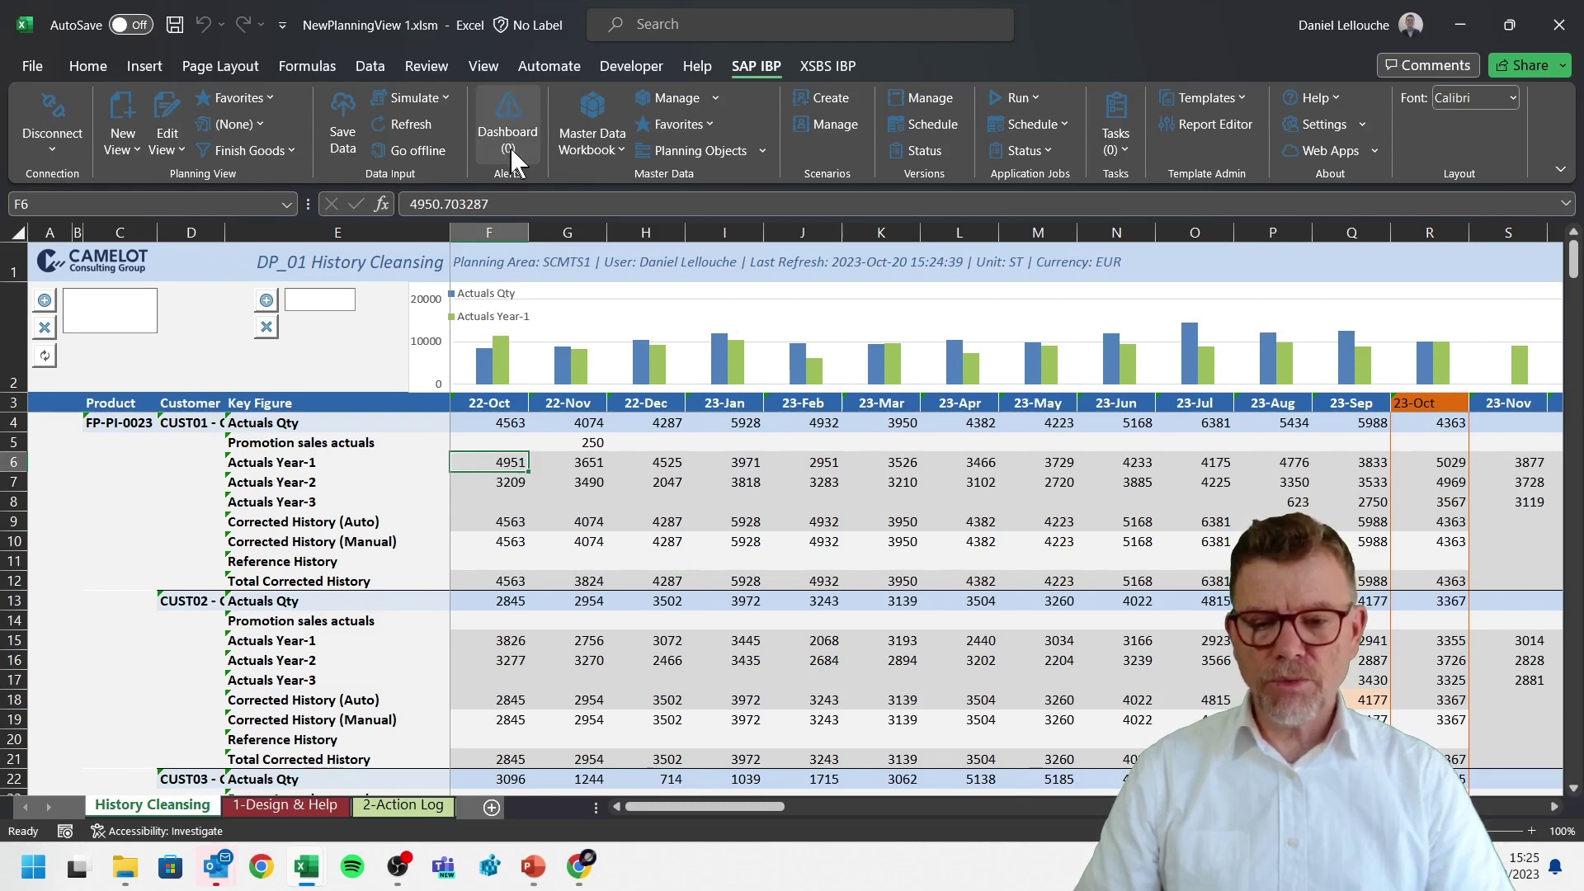
{"action": "left_click", "coordinate": [513, 110]}
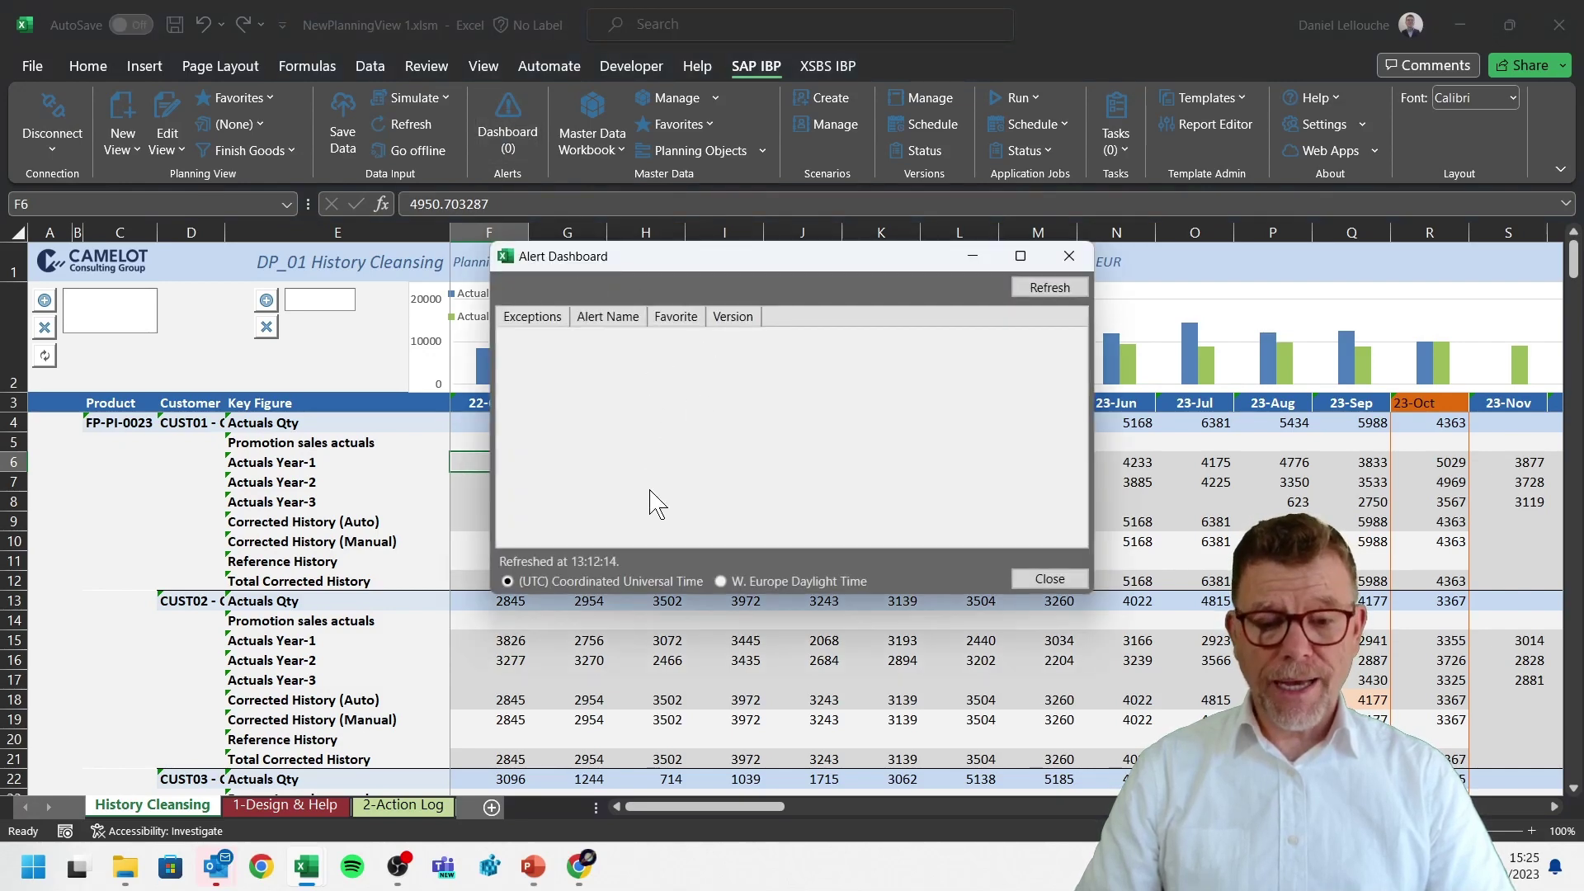
{"action": "left_click", "coordinate": [1068, 257]}
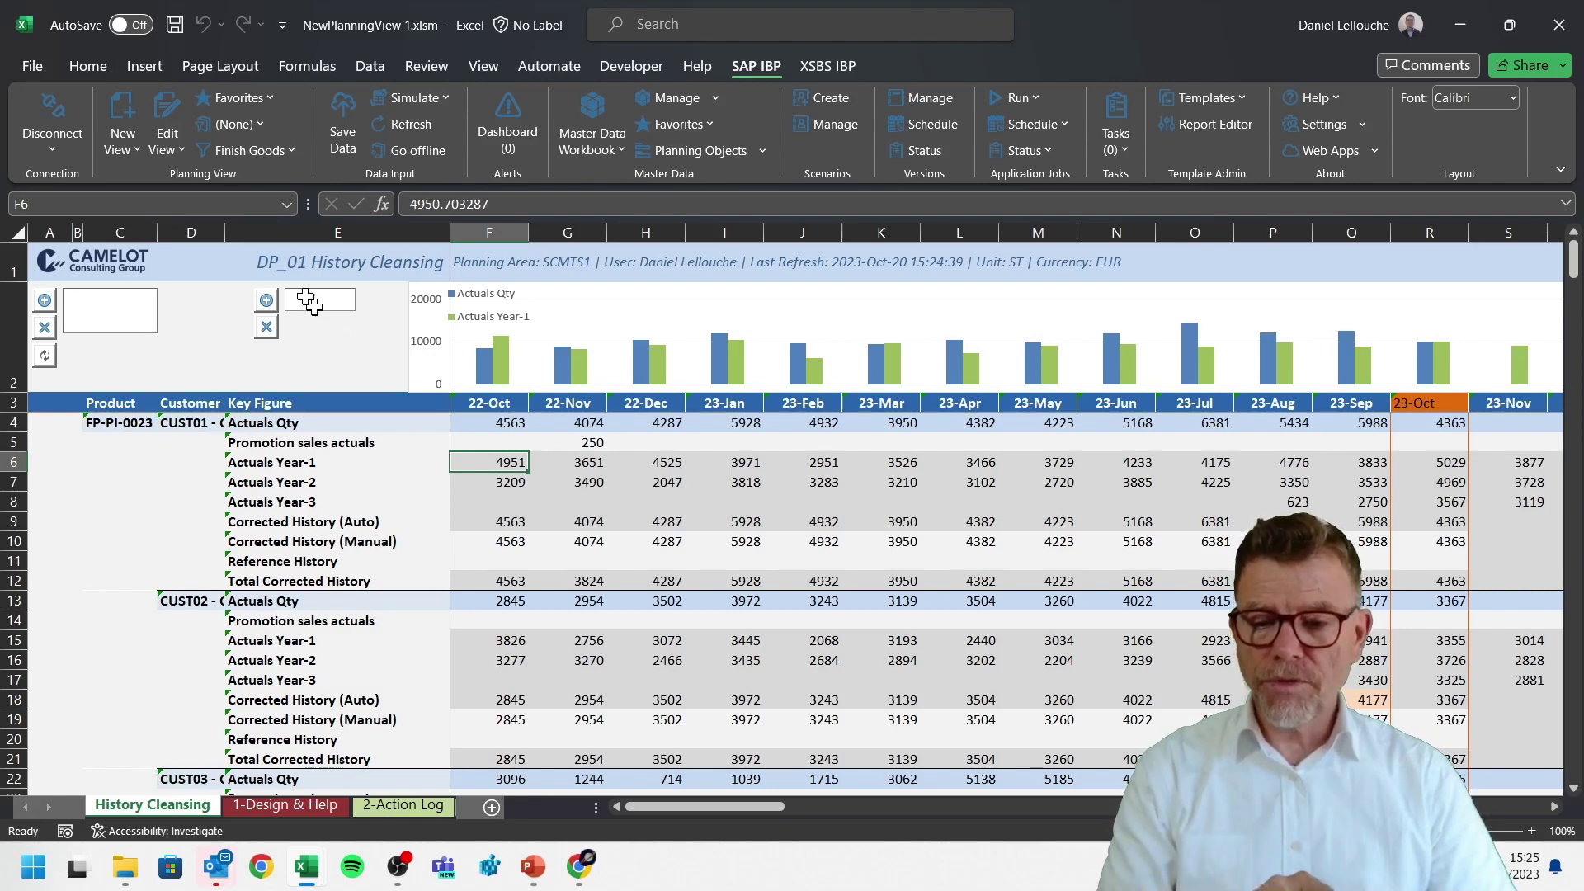
Add the current planning view to Favorites under the name 'demo IBP Series'.
{"action": "left_click", "coordinate": [220, 99]}
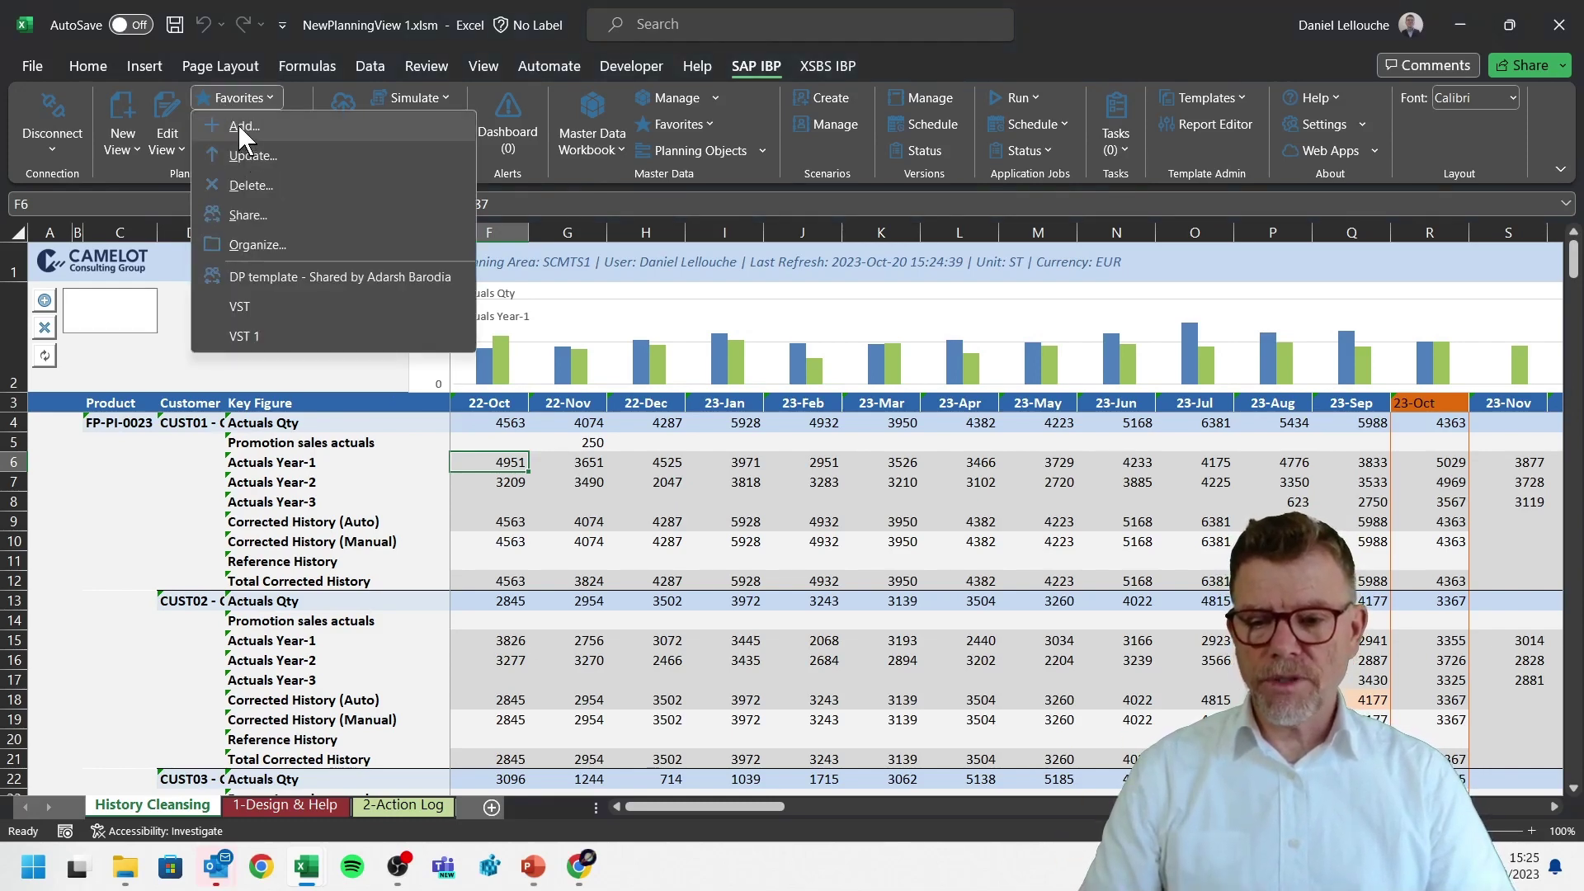
{"action": "left_click", "coordinate": [238, 125]}
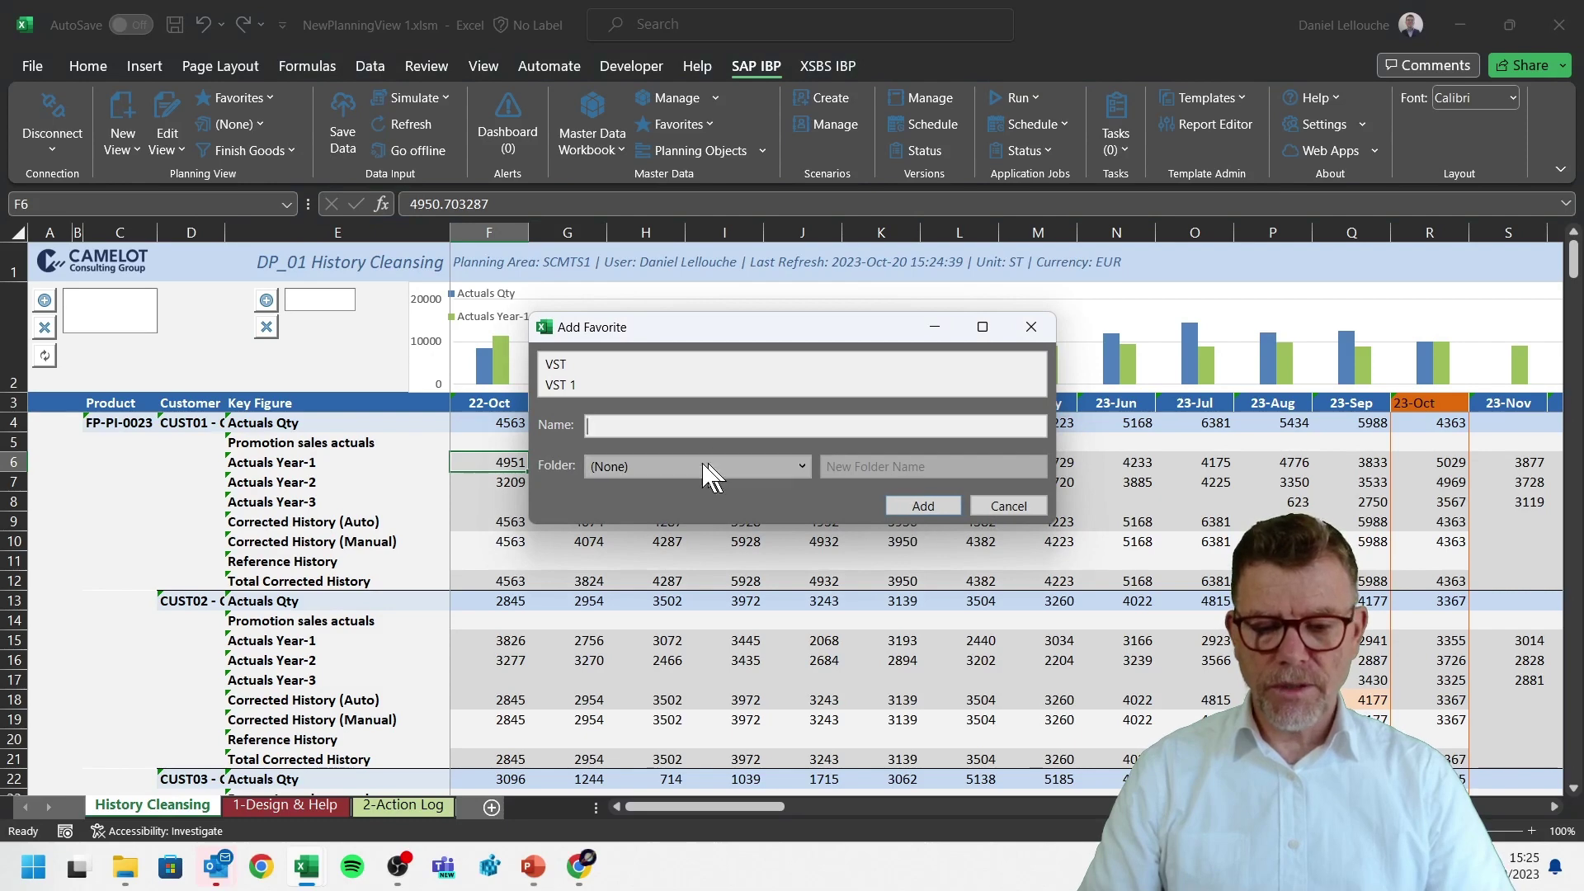
{"action": "type", "text": "demo"}
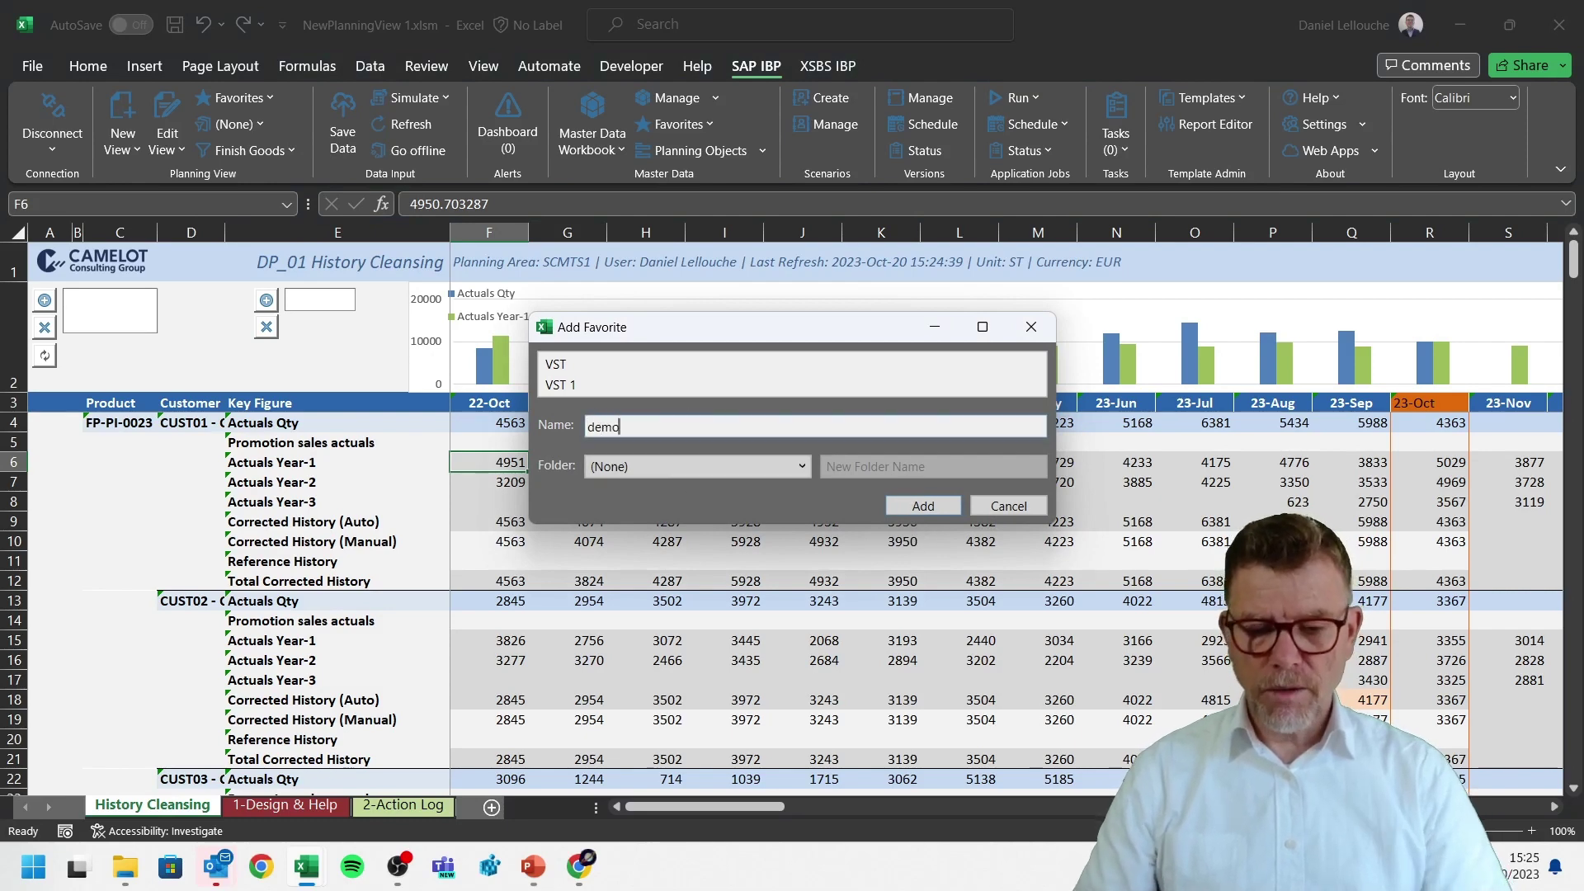
{"action": "type", "text": " IBP "}
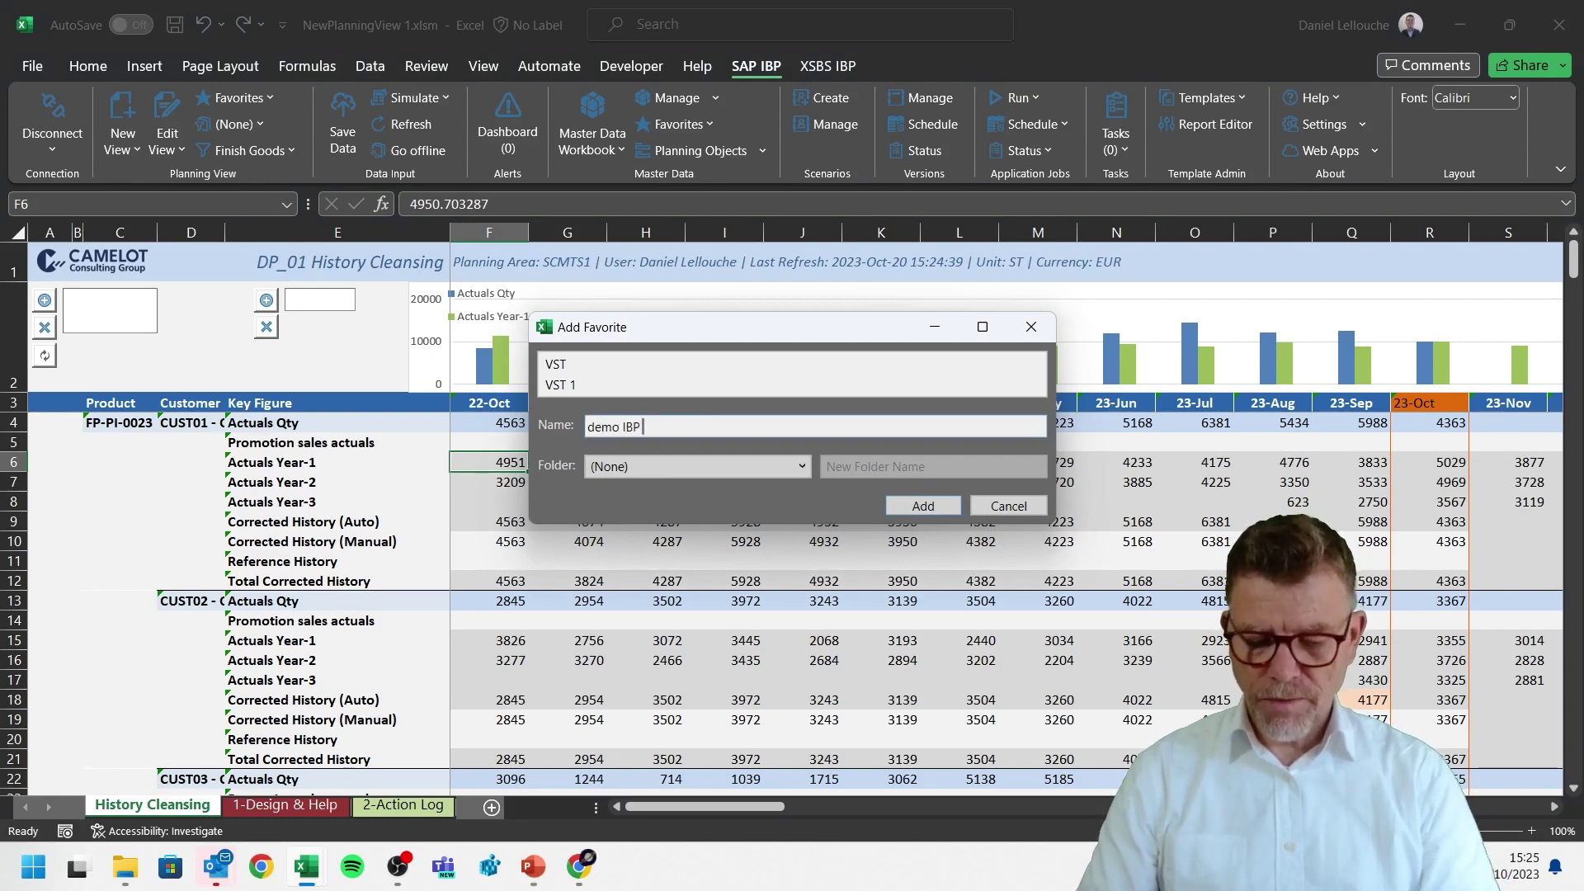
{"action": "type", "text": "Series"}
{"action": "key", "text": "Return"}
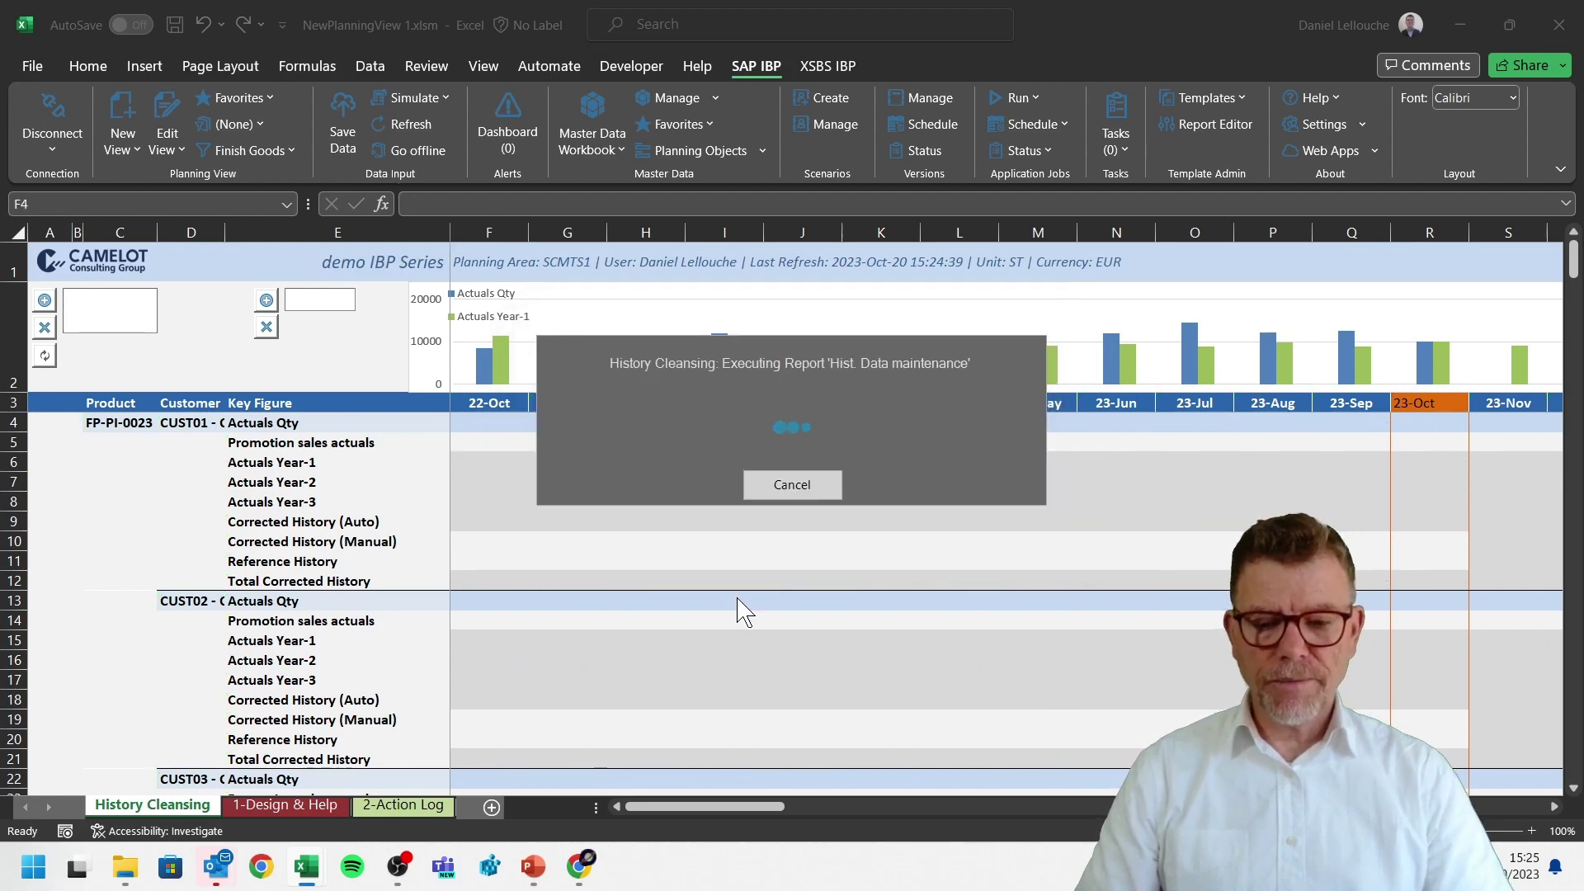
{"action": "left_click", "coordinate": [238, 97]}
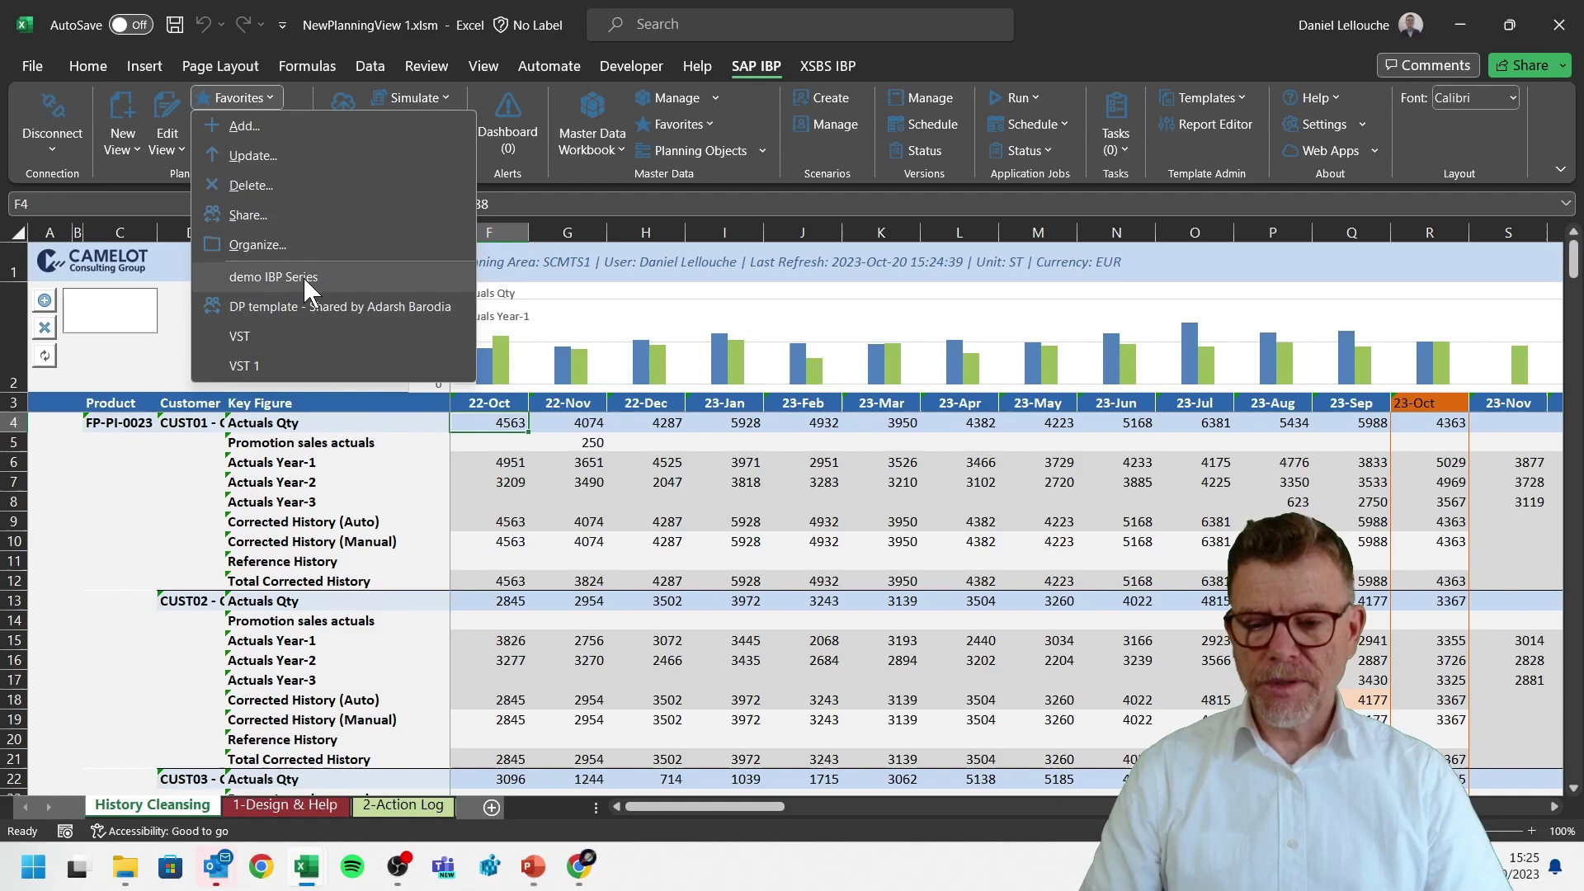
{"action": "left_click", "coordinate": [667, 494]}
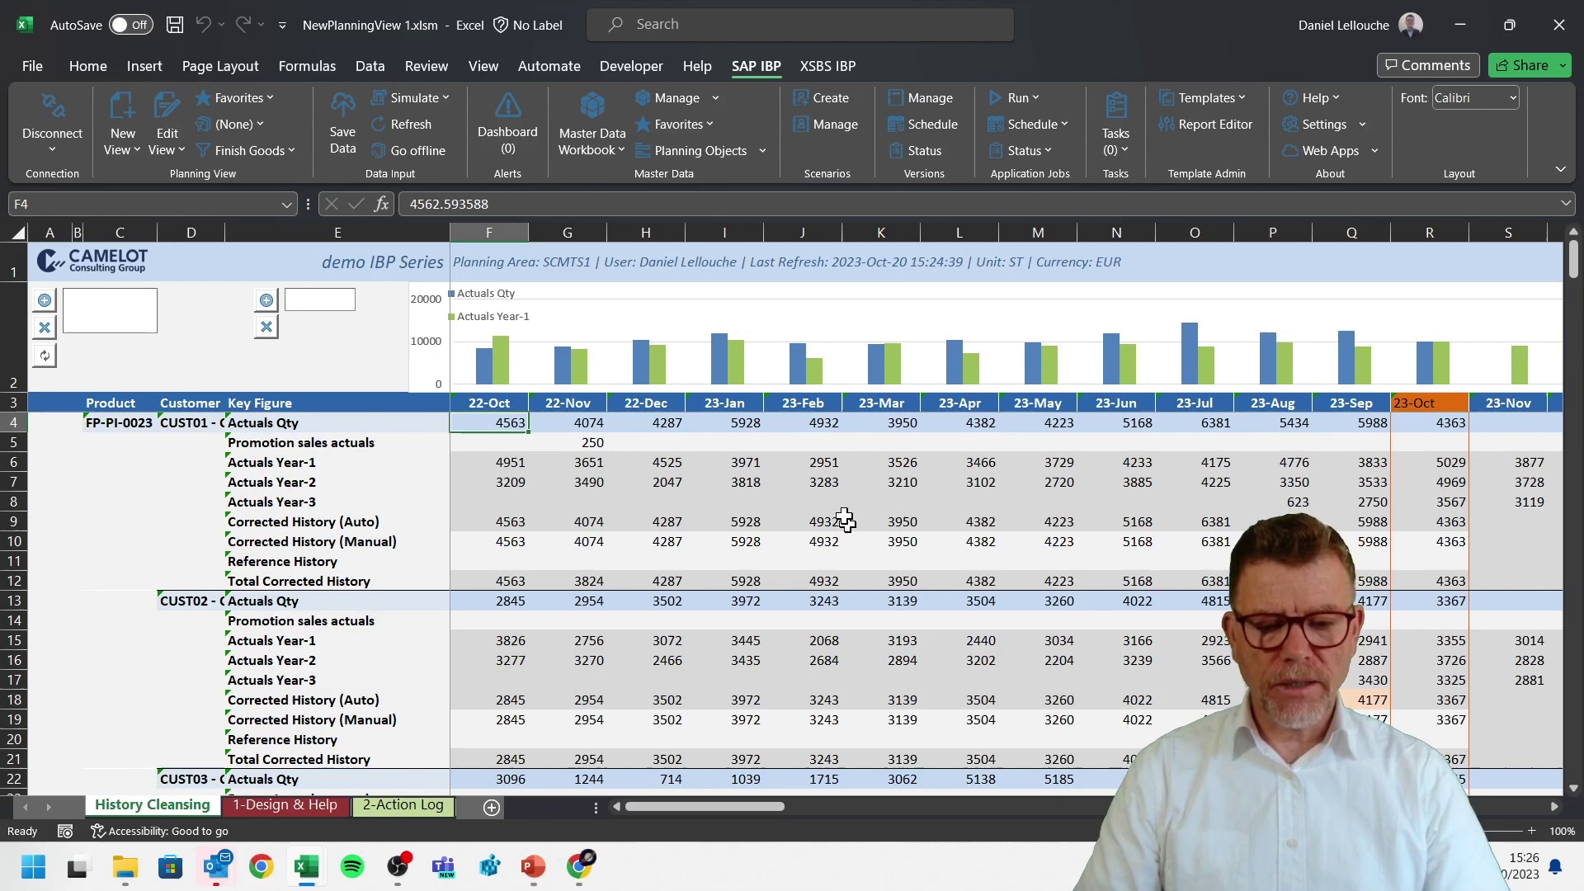
Enter 555 in the 23-Feb Promotion sales actuals cell J5 and fill it right through 23-Jul.
{"action": "left_click", "coordinate": [831, 447]}
{"action": "type", "text": "555"}
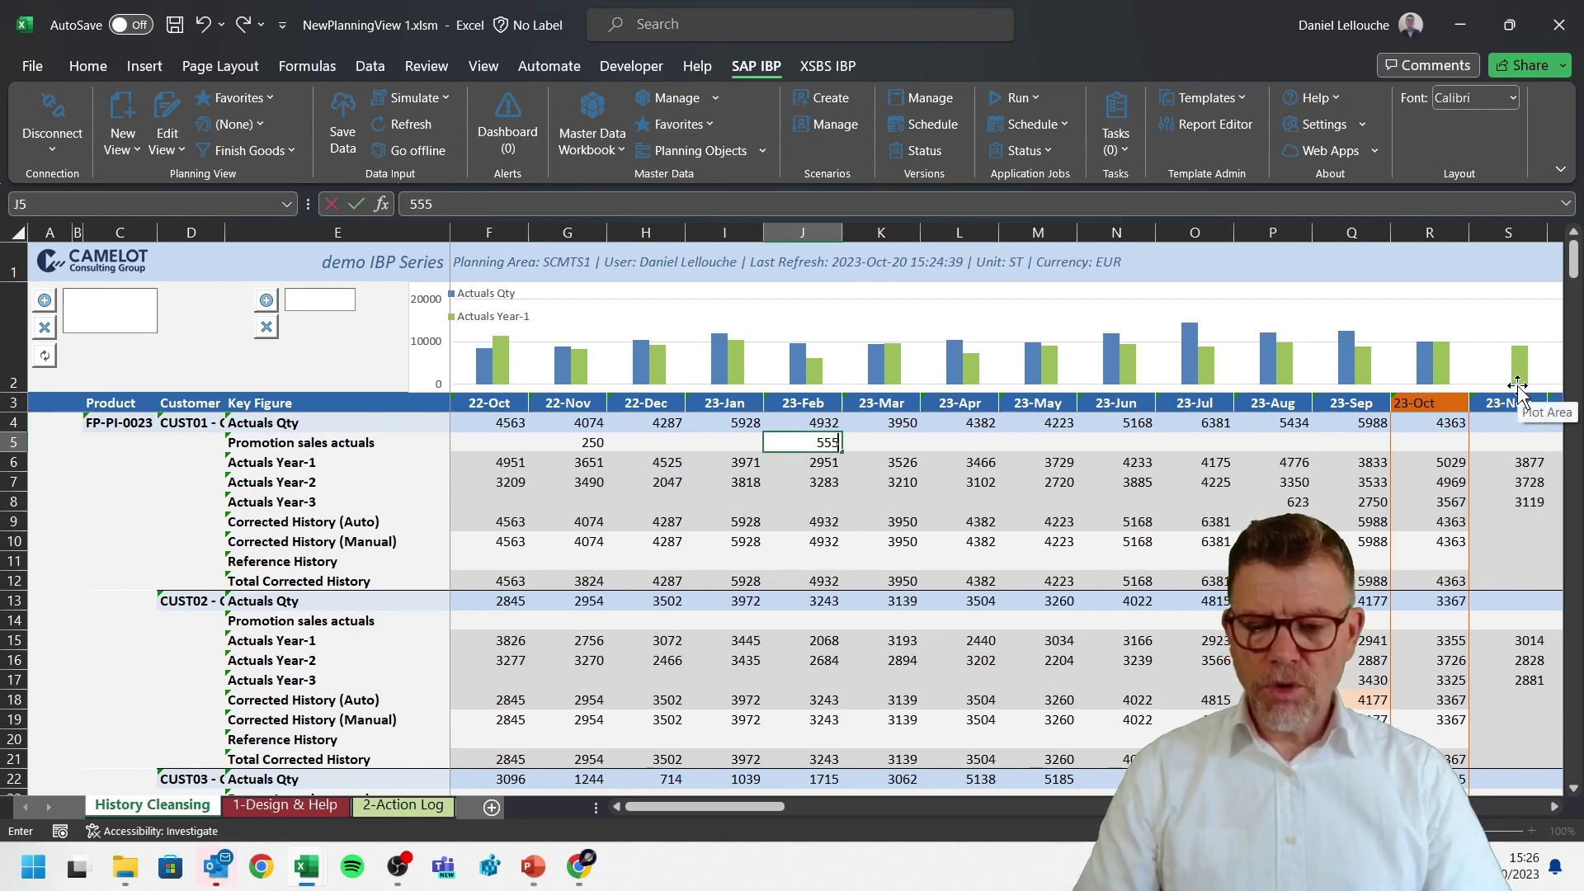
{"action": "key", "text": "Tab"}
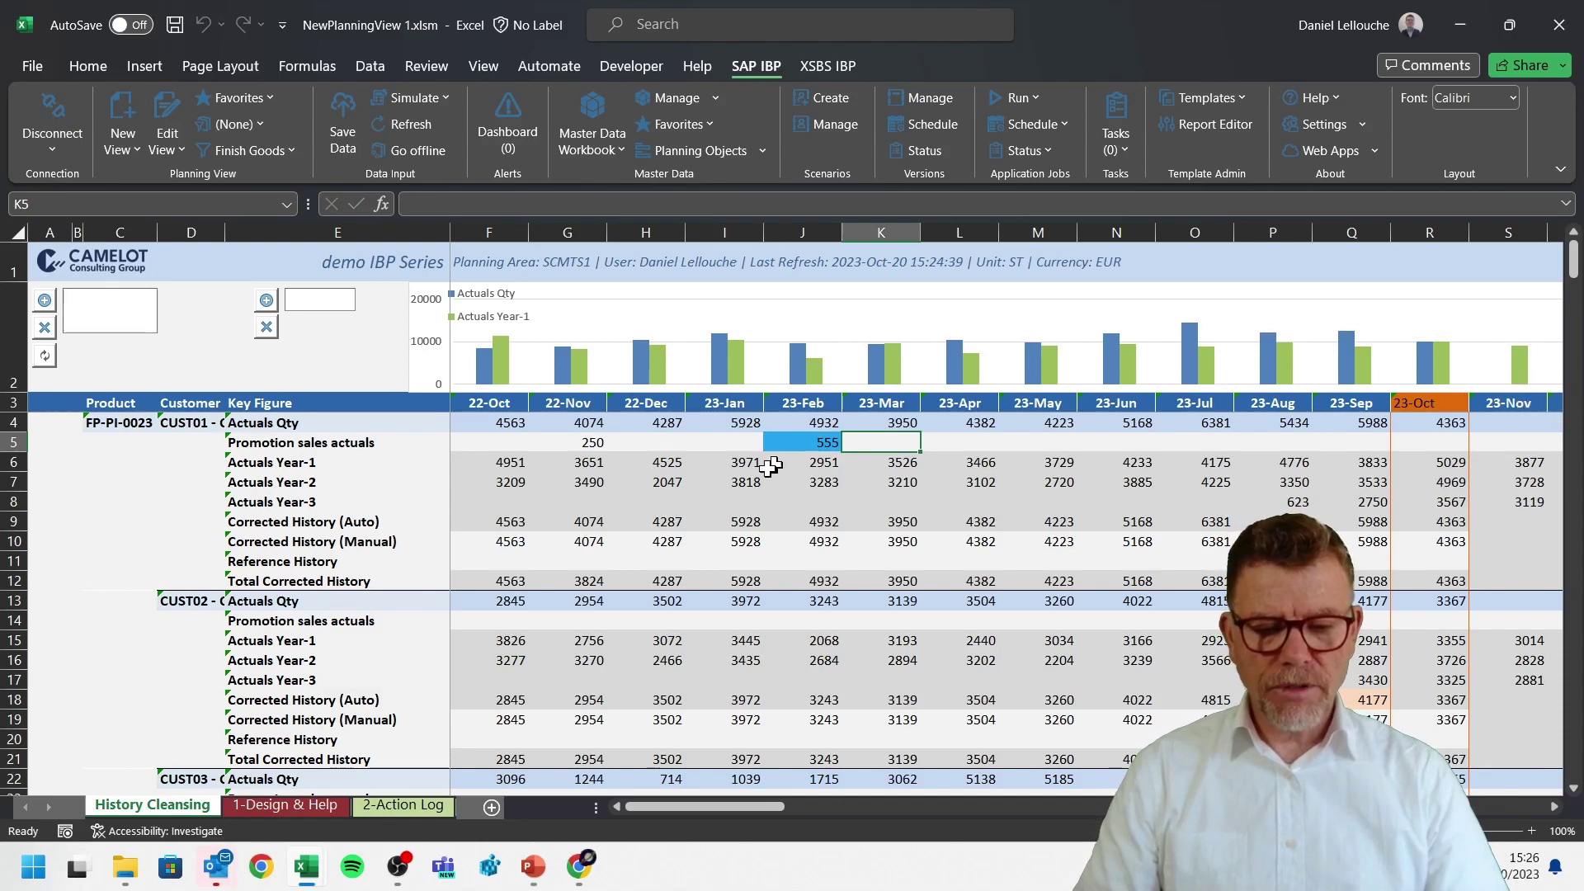
{"action": "left_click", "coordinate": [830, 439]}
{"action": "key", "text": "Tab"}
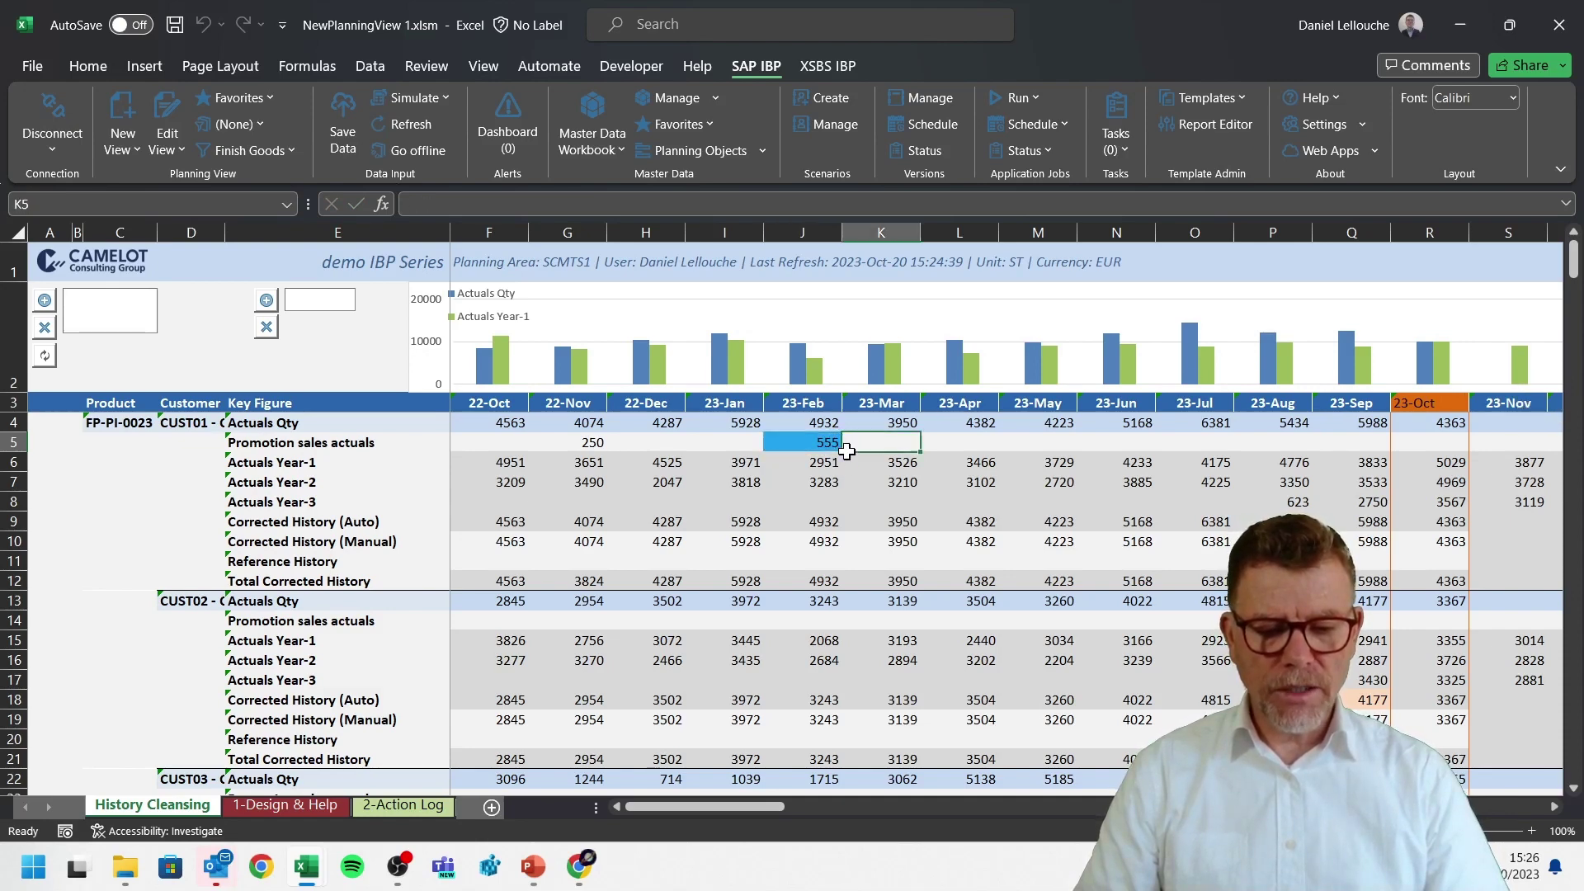
{"action": "left_click", "coordinate": [835, 445]}
{"action": "left_click_drag", "start_coordinate": [845, 455], "coordinate": [1221, 455]}
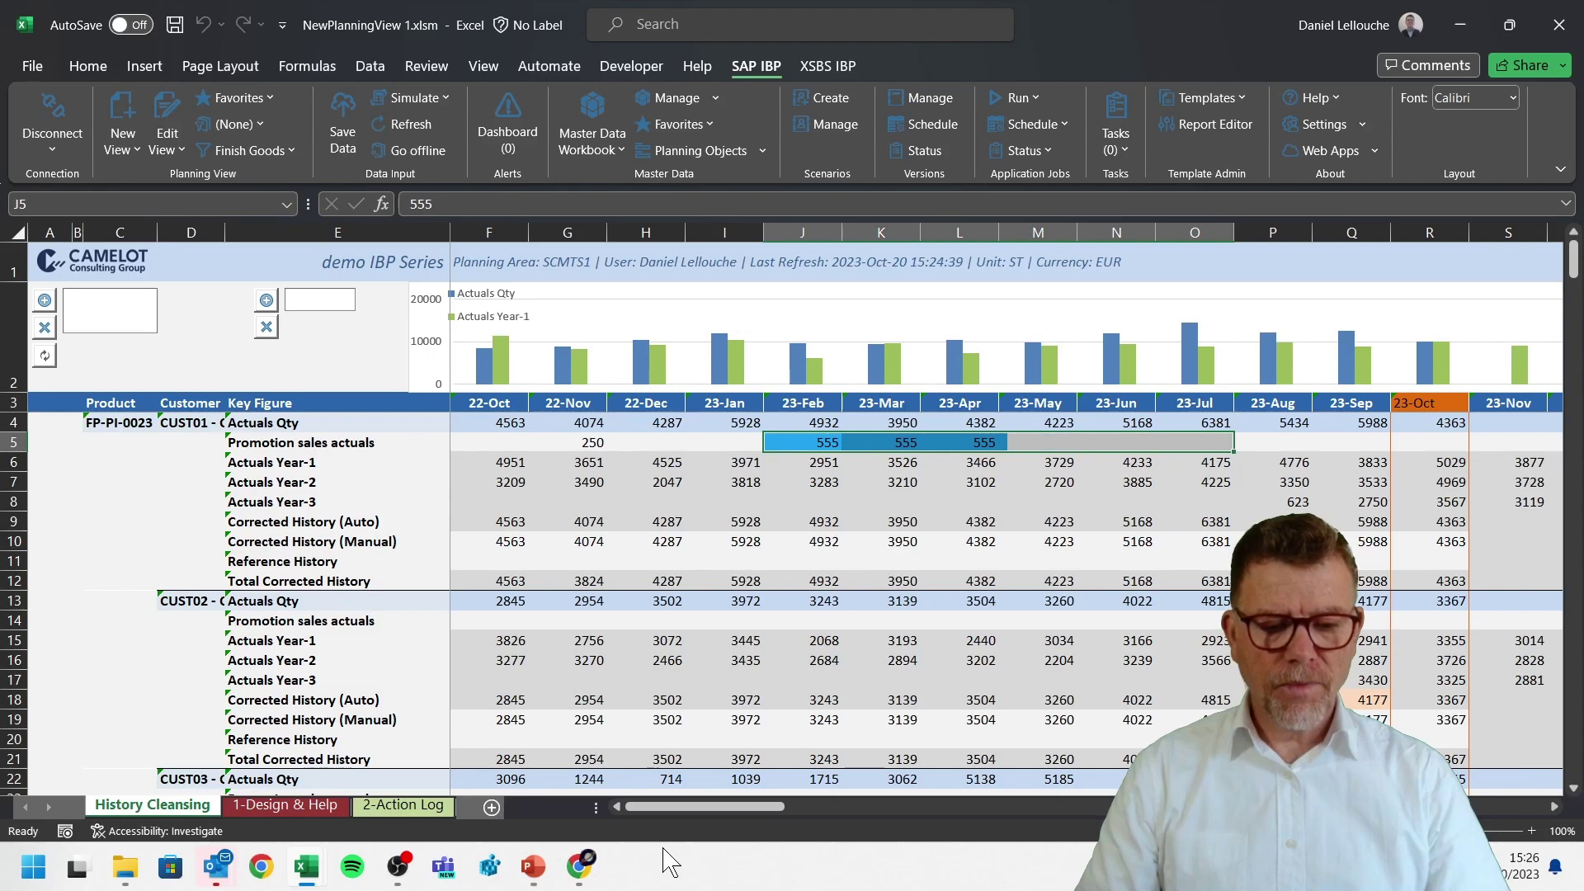
Create scenario 'dema IBP Series' with description 555, saving the promotion edits.
{"action": "left_click", "coordinate": [1027, 503]}
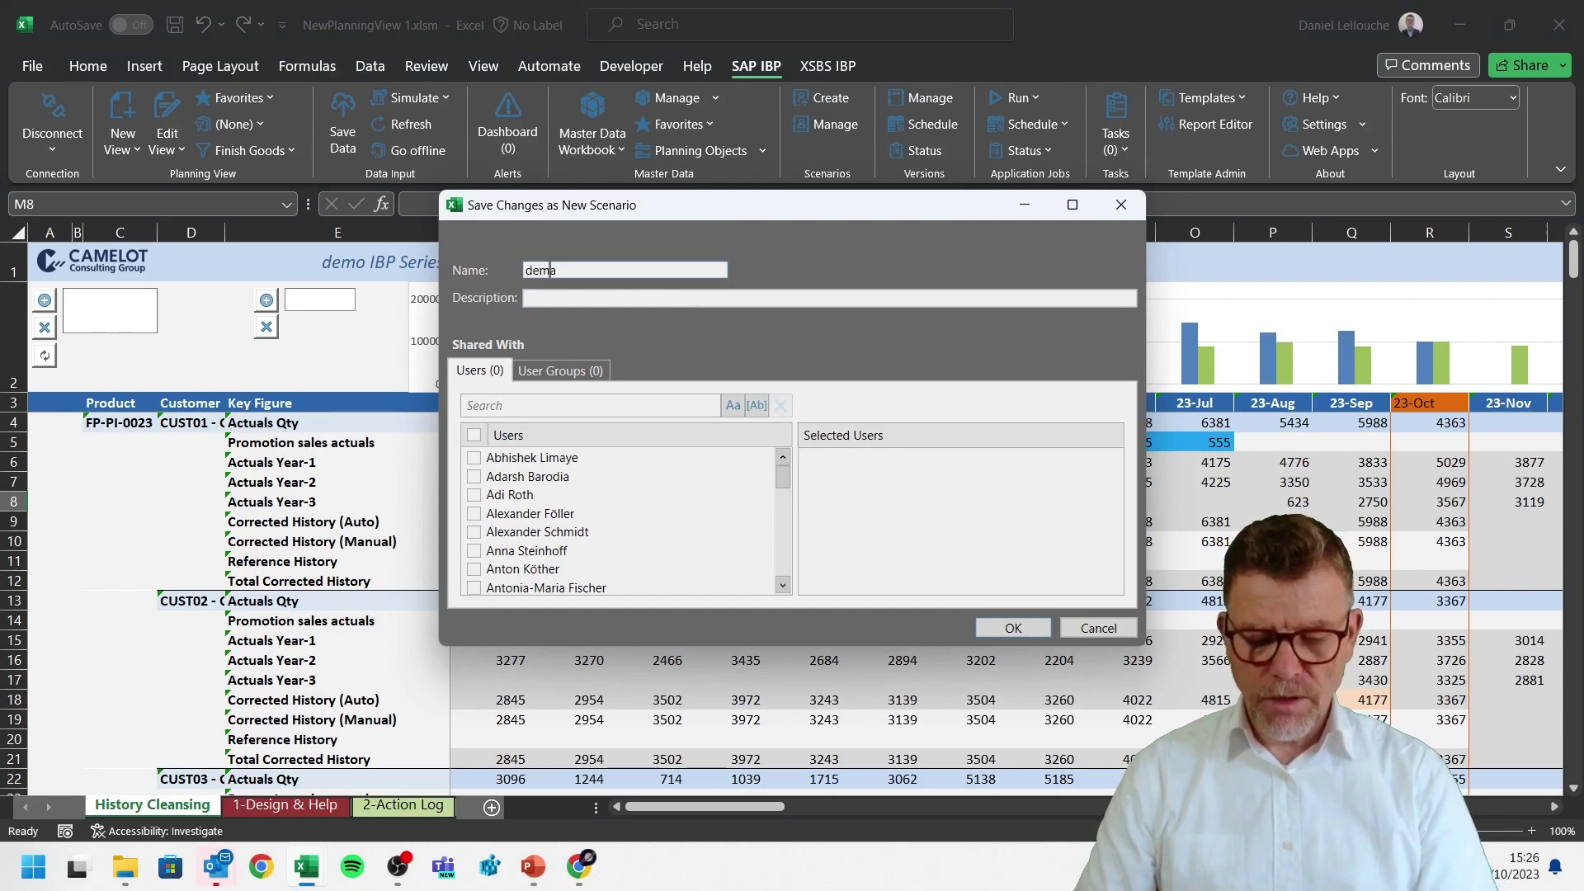
{"action": "type", "text": "IBP Series"}
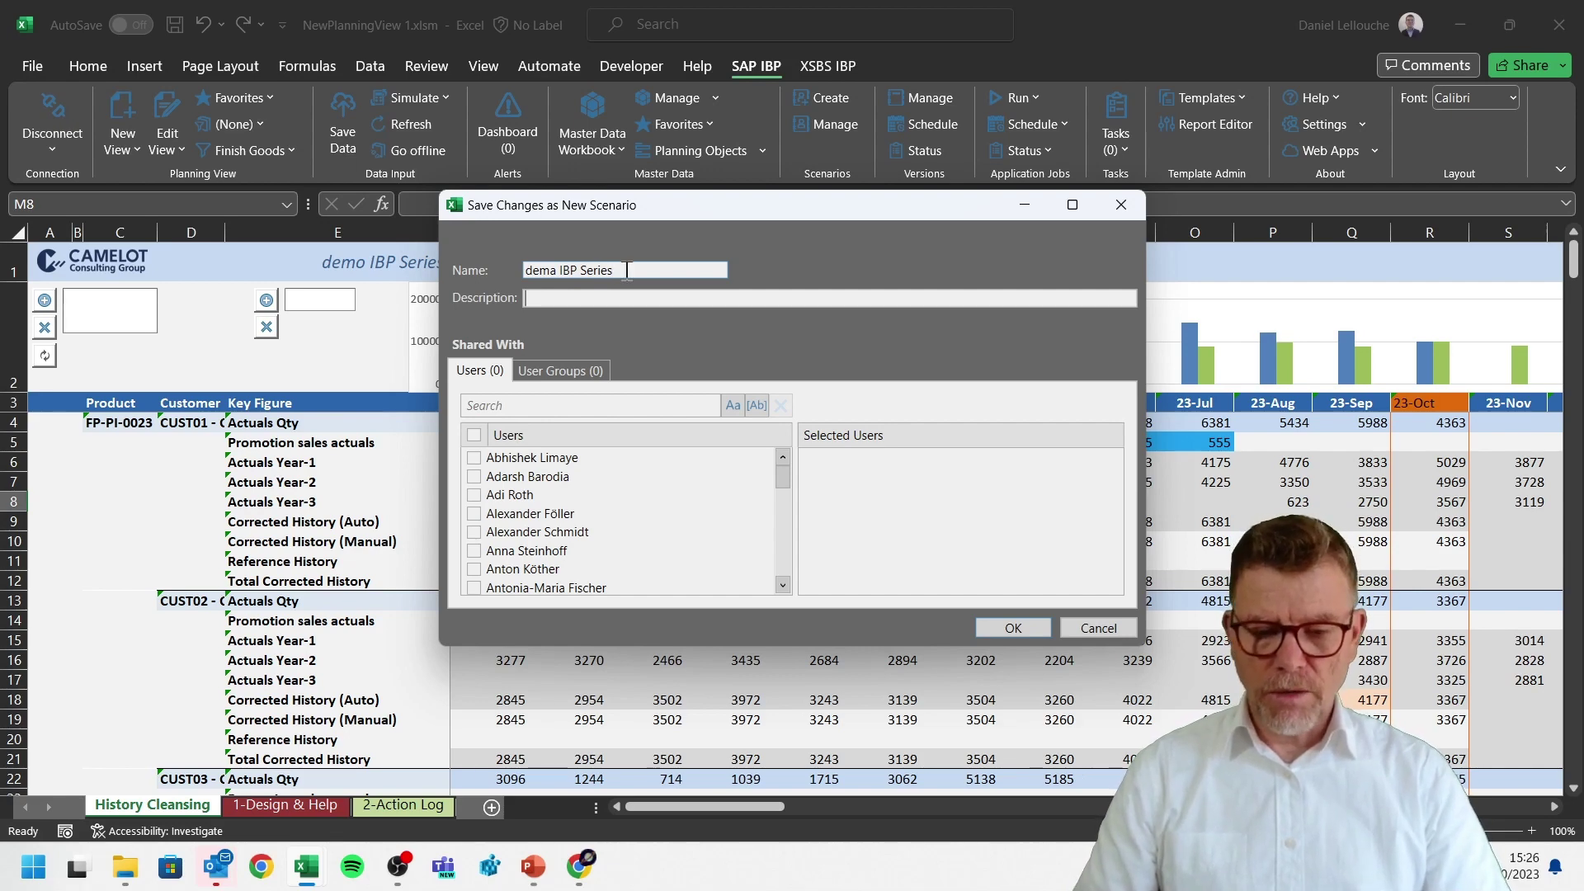
{"action": "key", "text": "Tab"}
{"action": "type", "text": "5"}
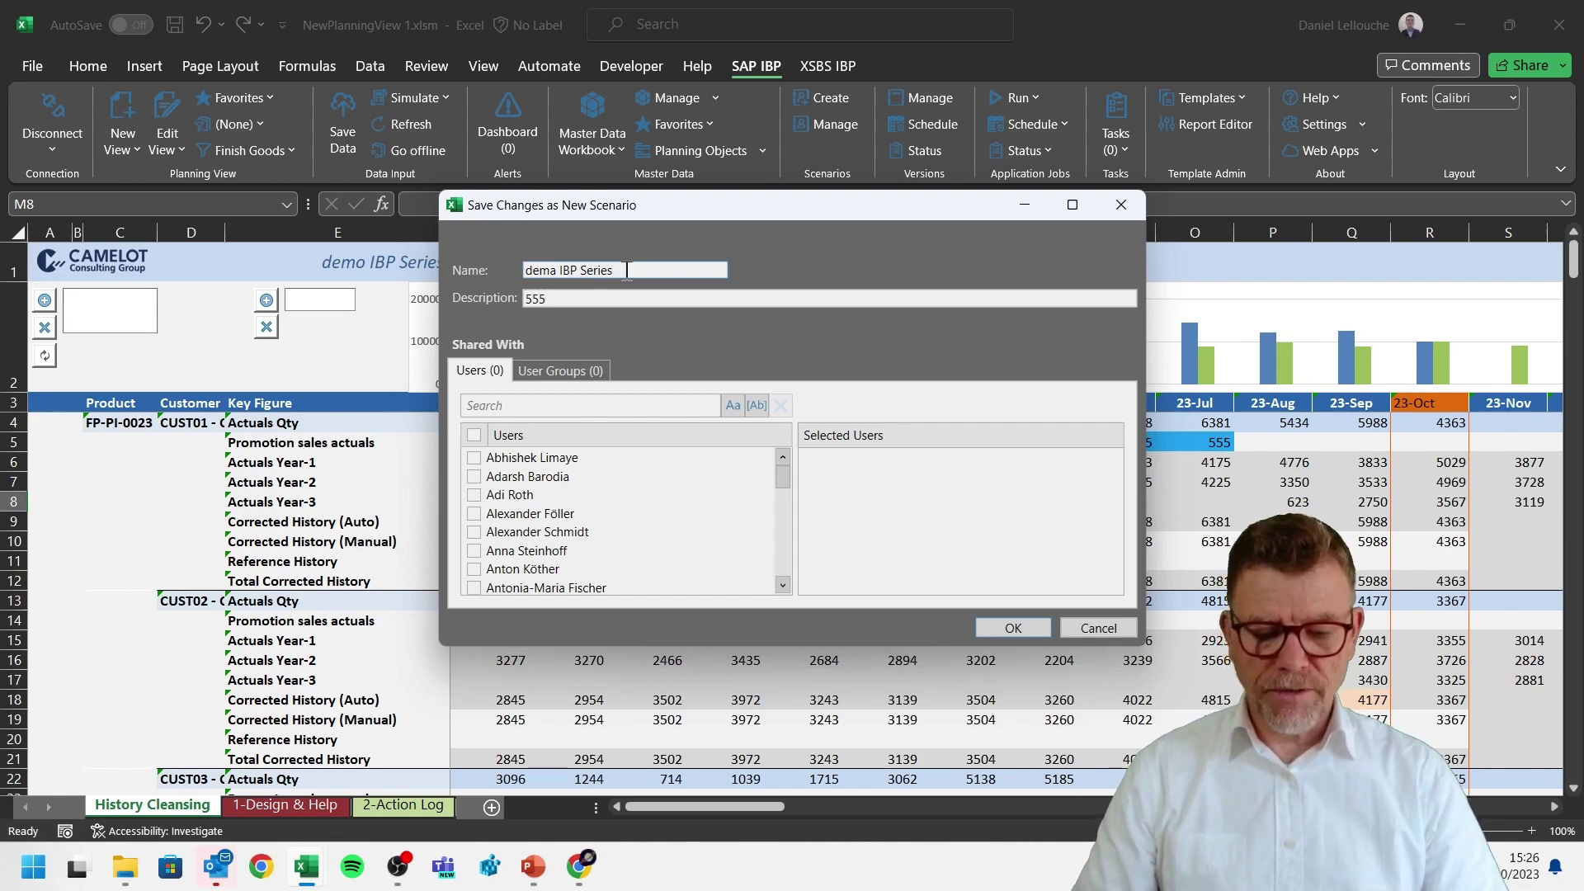
{"action": "key", "text": "Return"}
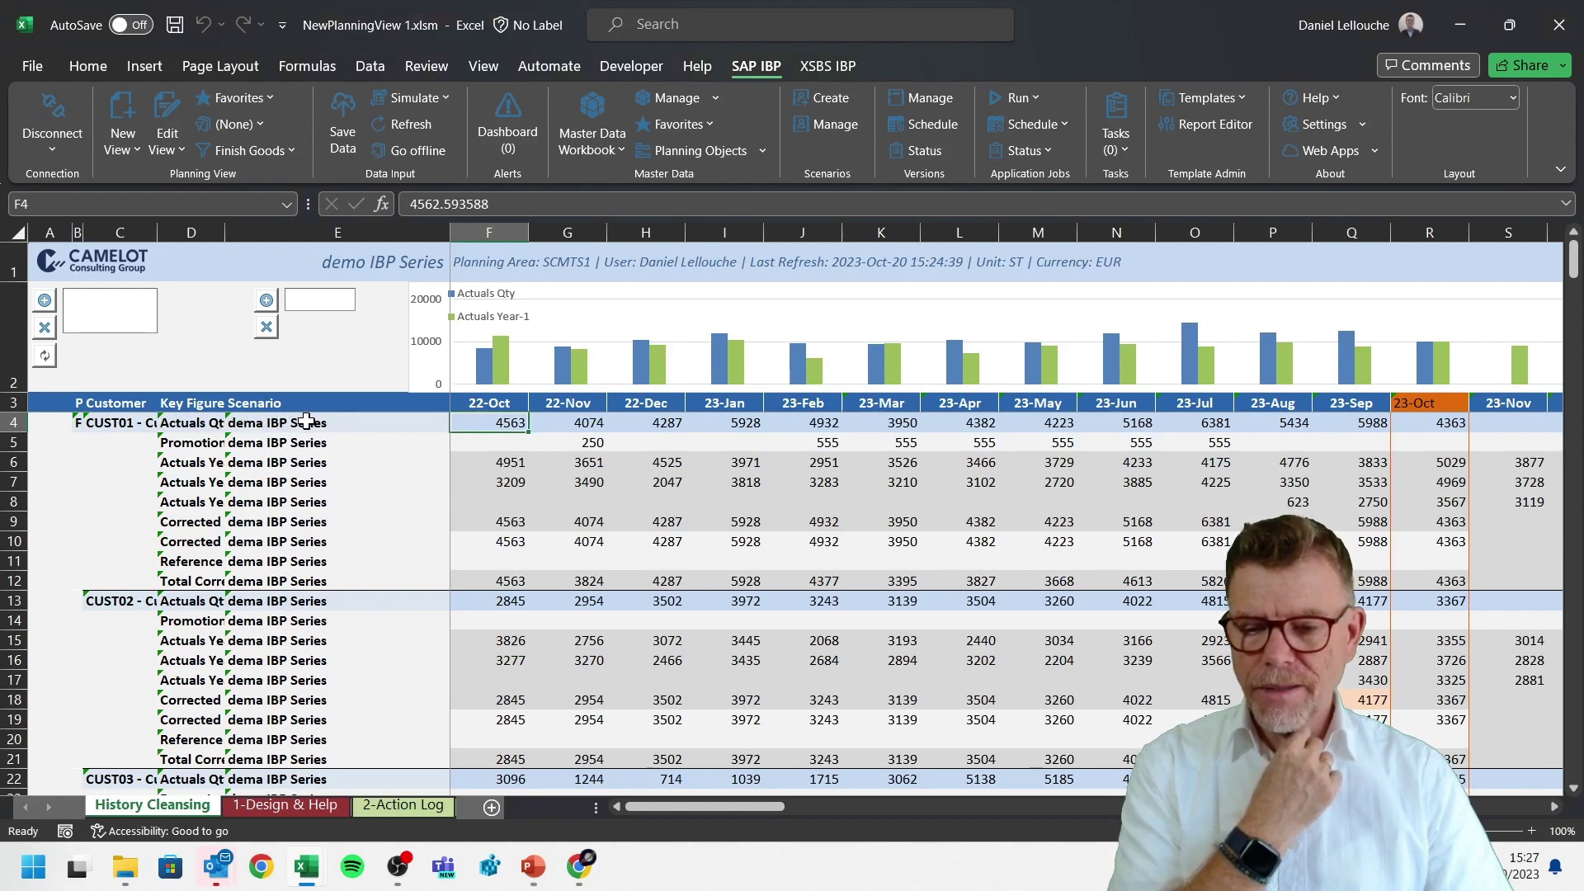
Autofit columns C and D to full names and narrow columns E and F.
{"action": "left_click_drag", "start_coordinate": [226, 237], "coordinate": [227, 237]}
{"action": "double_click", "coordinate": [227, 237]}
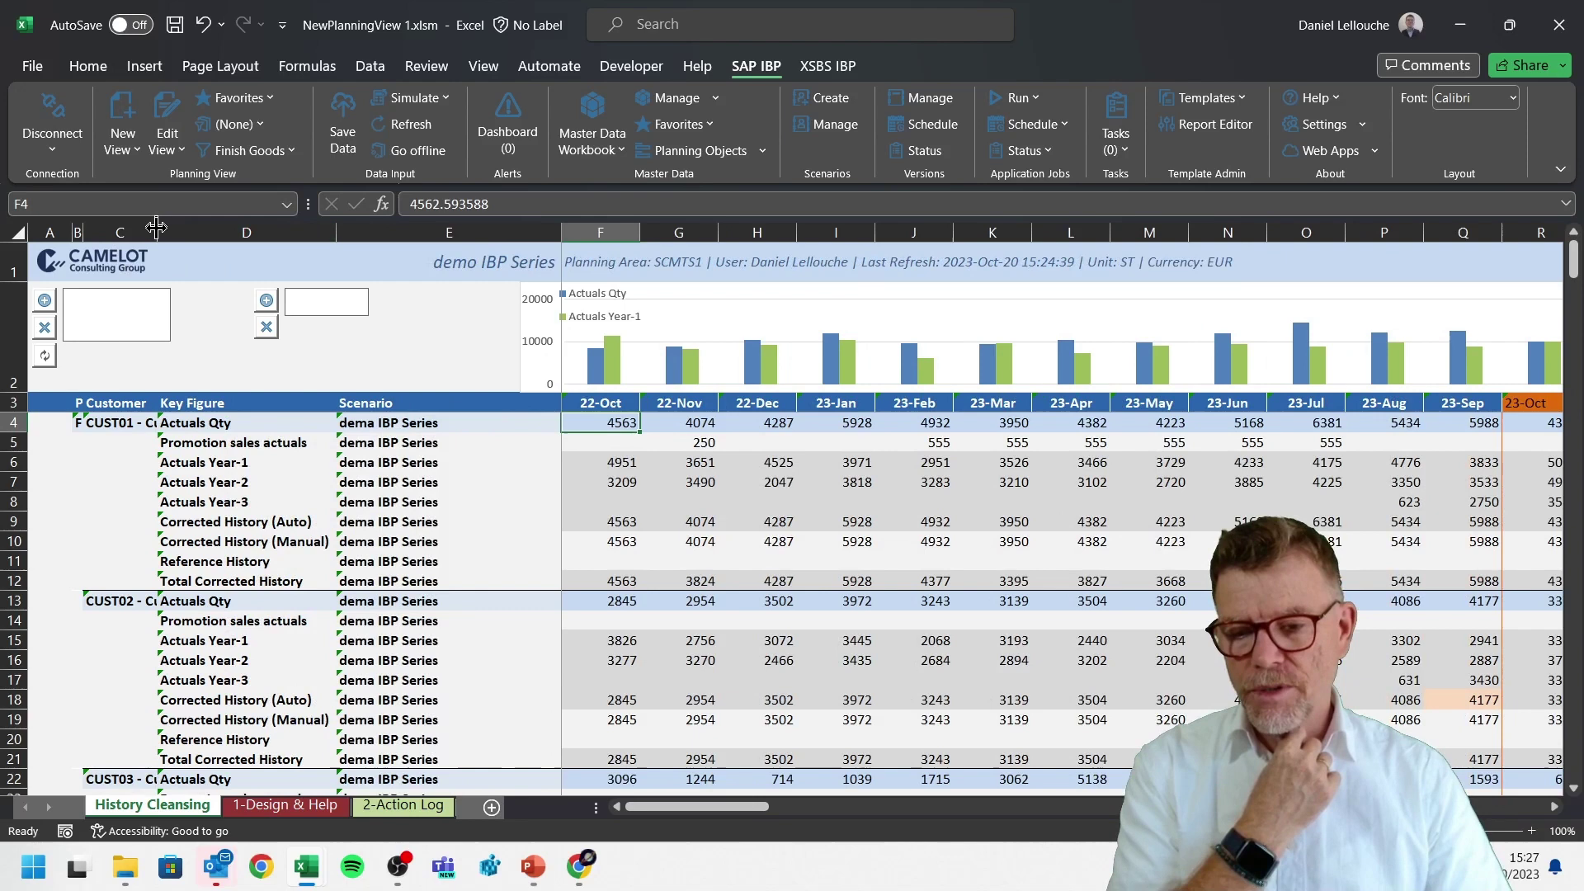
{"action": "double_click", "coordinate": [156, 232]}
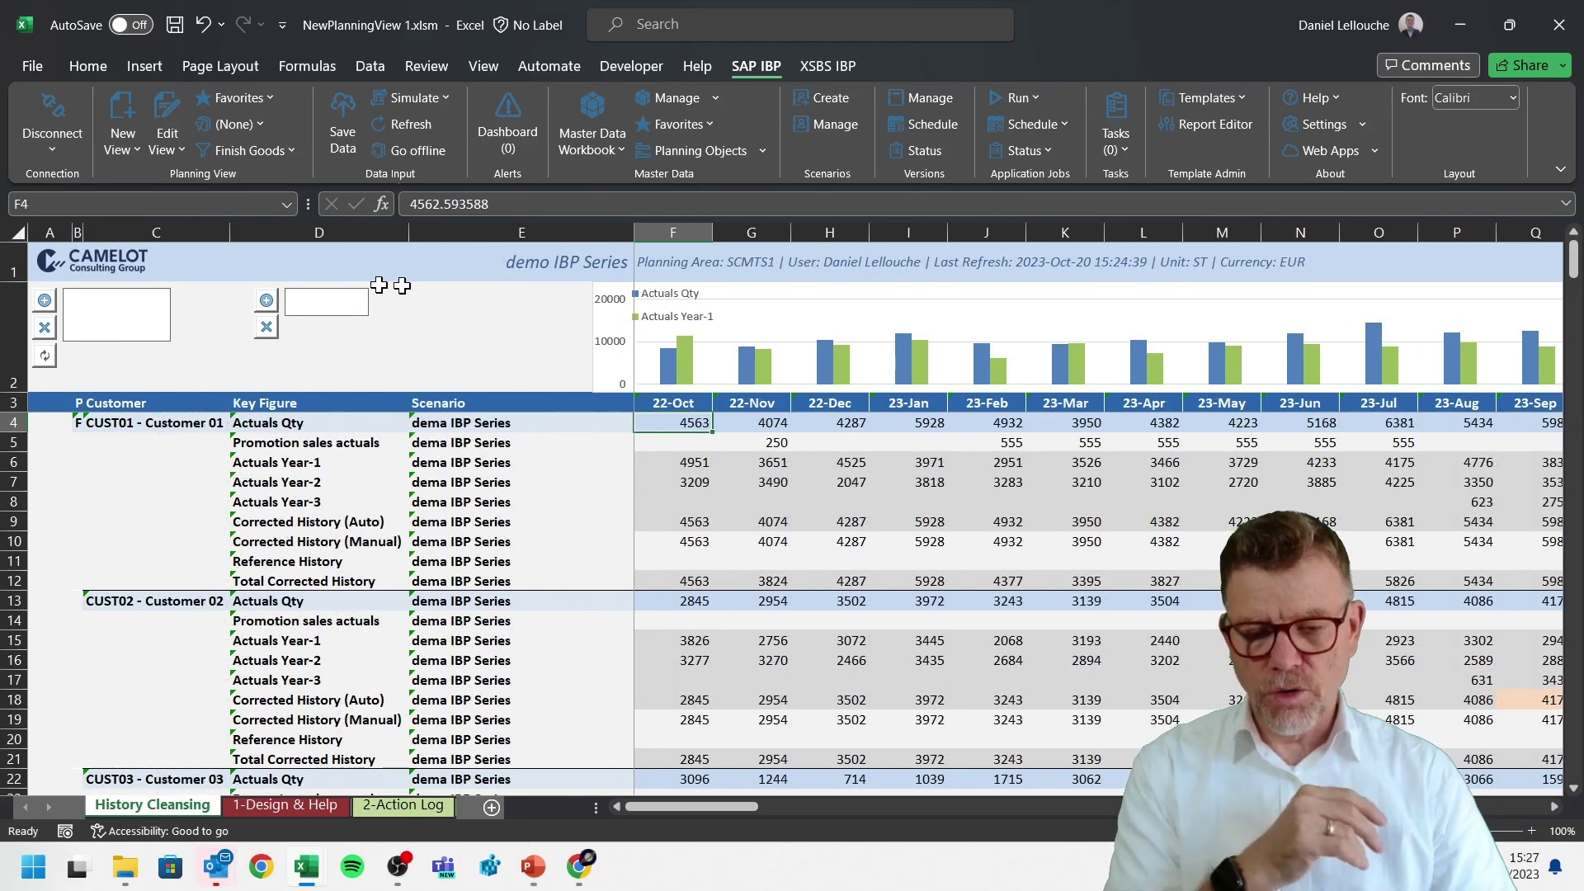
{"action": "left_click", "coordinate": [635, 232]}
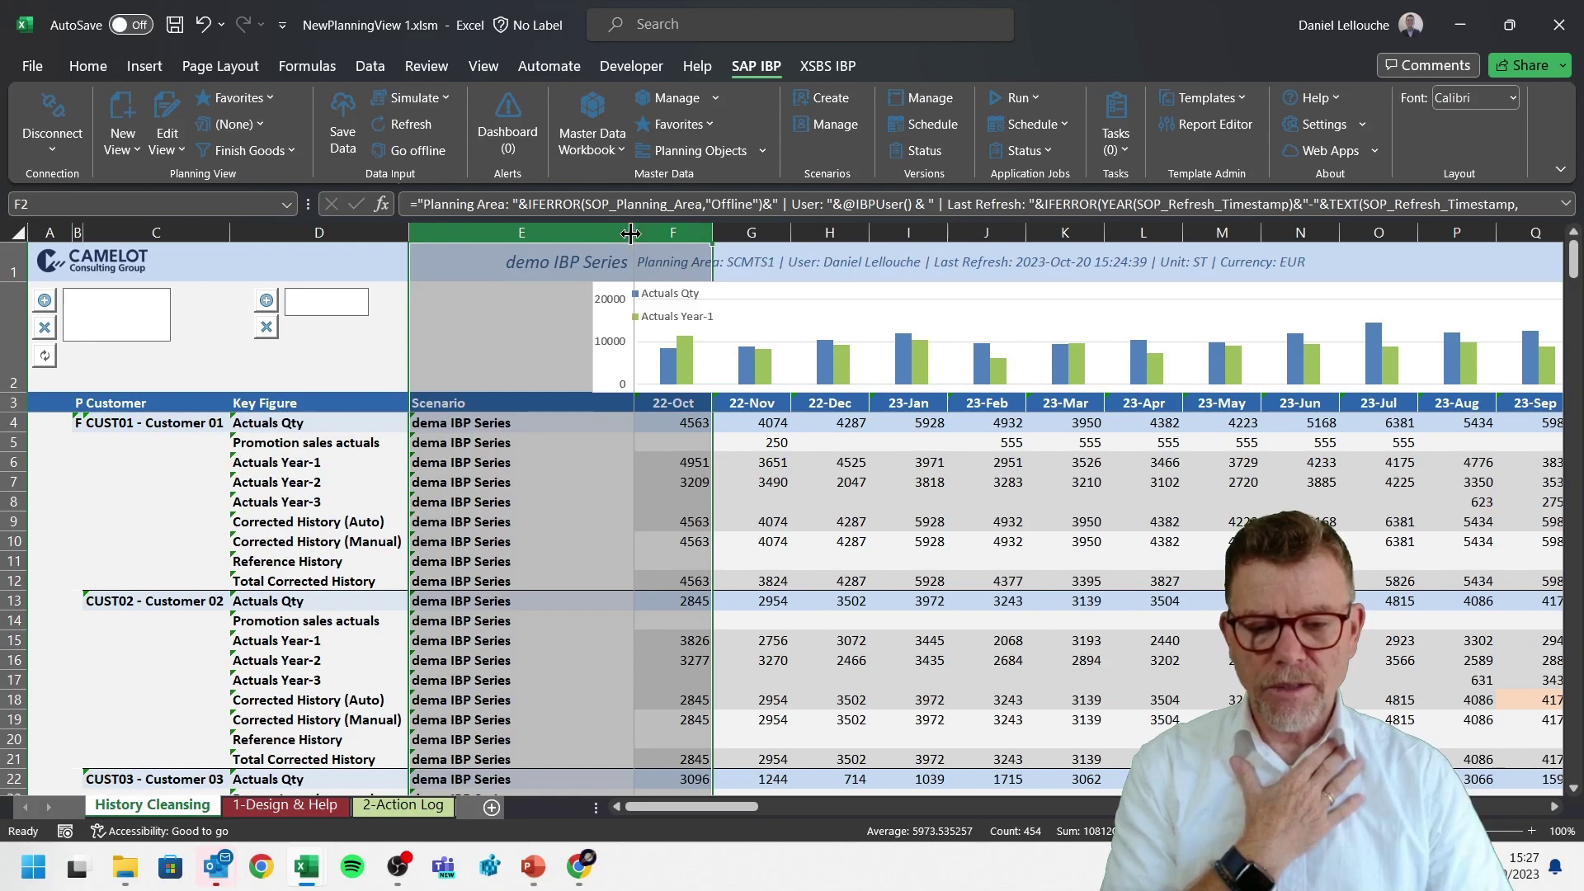
{"action": "left_click_drag", "start_coordinate": [628, 234], "coordinate": [516, 237]}
{"action": "left_click", "coordinate": [701, 621]}
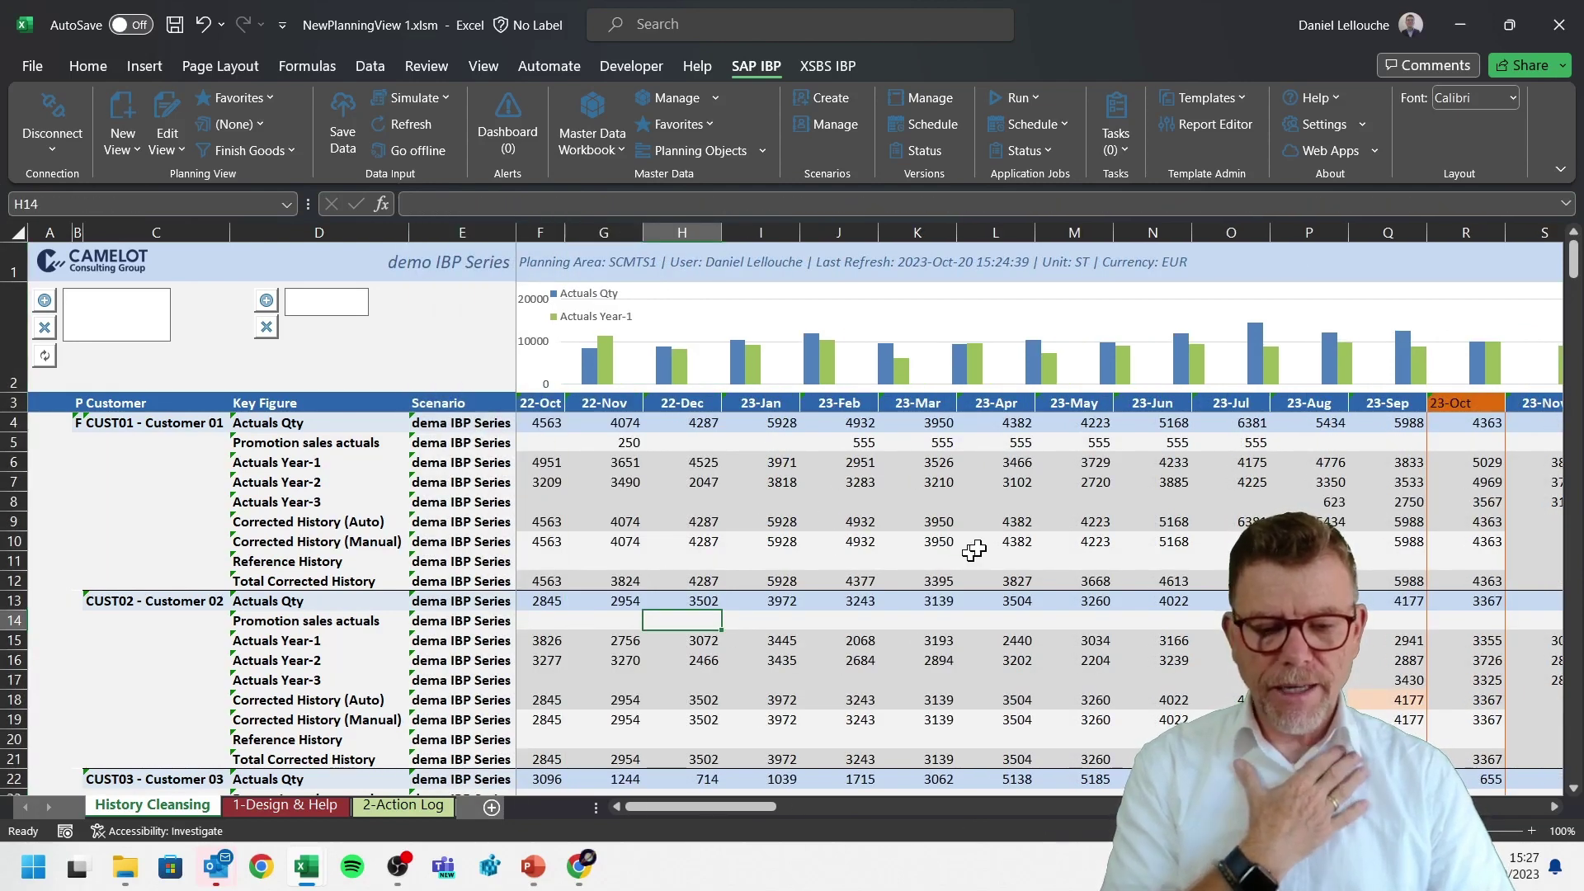
{"action": "left_click_drag", "start_coordinate": [871, 438], "coordinate": [1208, 441]}
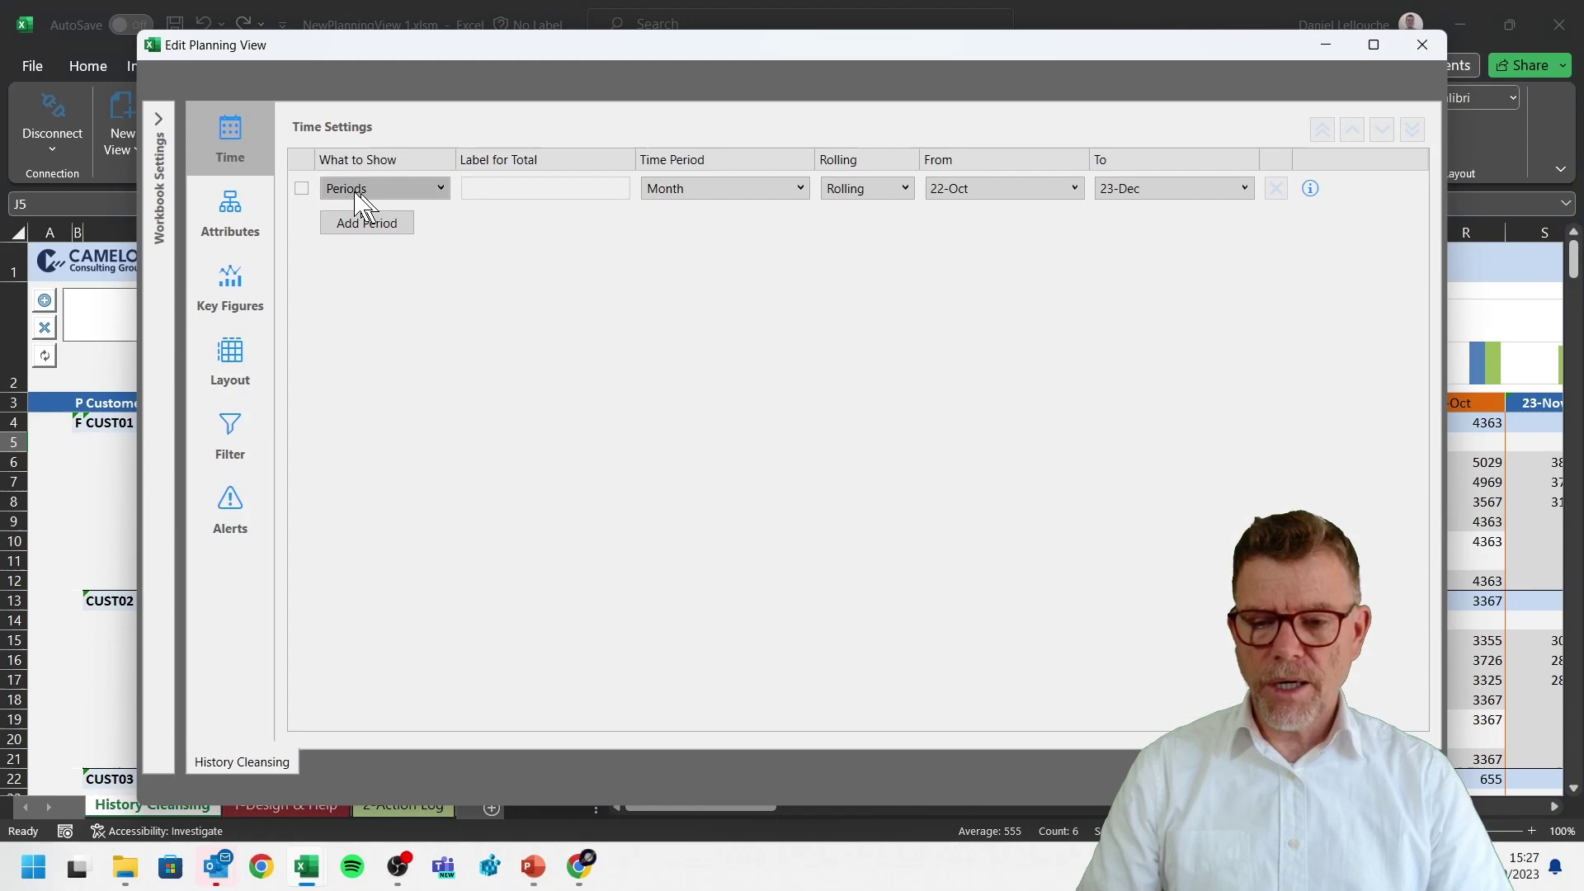
Tick Baseline under Workbook Settings > Versions & Scenarios and refresh the view.
{"action": "left_click", "coordinate": [161, 122]}
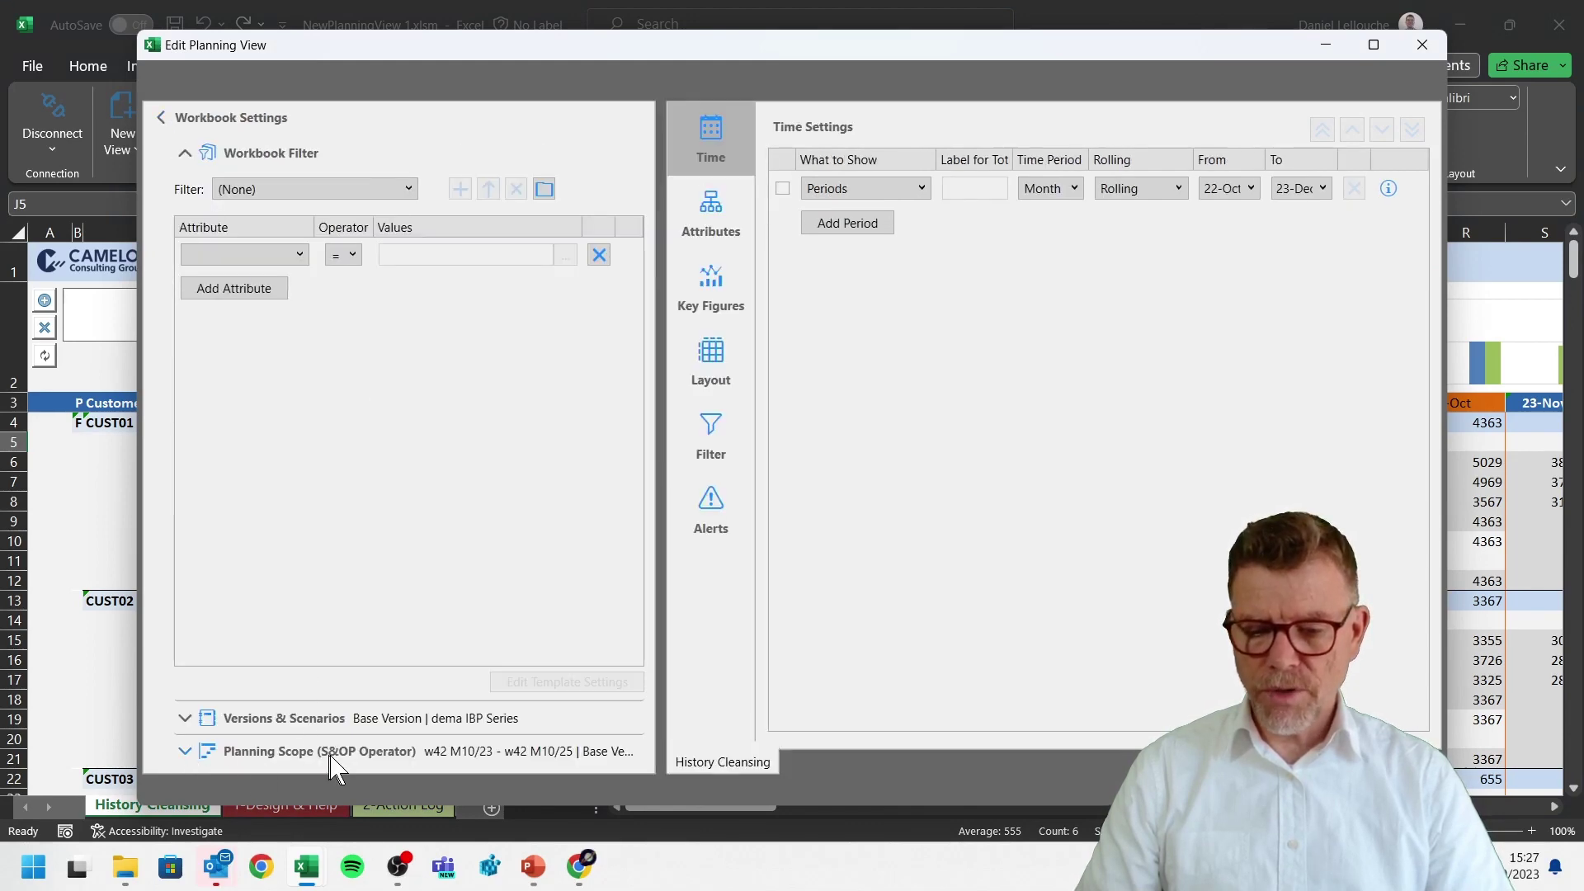
{"action": "left_click", "coordinate": [183, 718]}
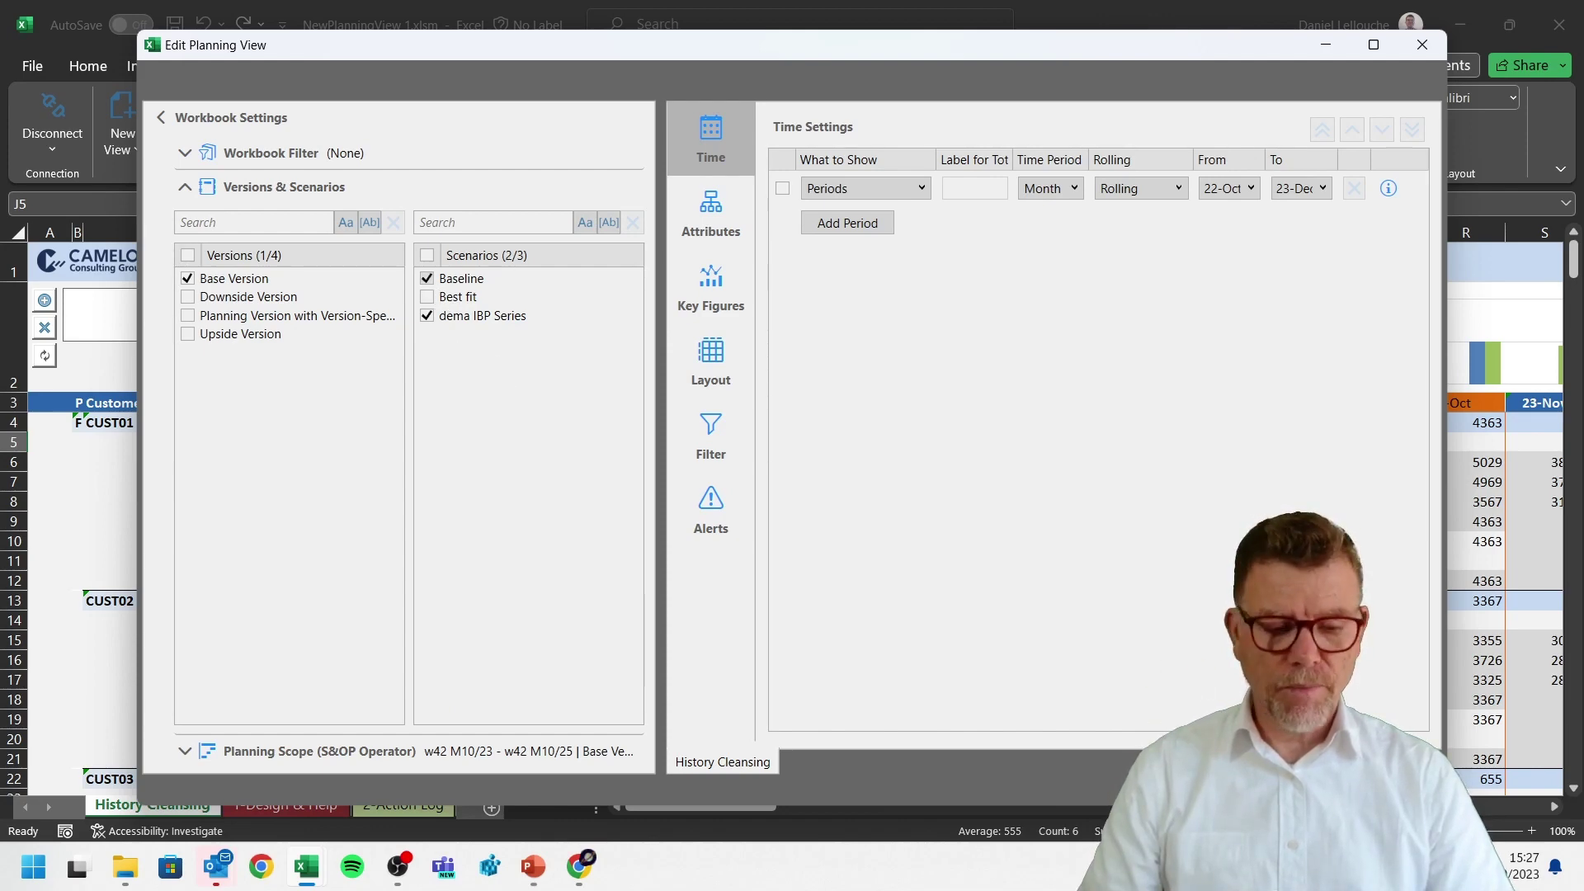
{"action": "key", "text": "Return"}
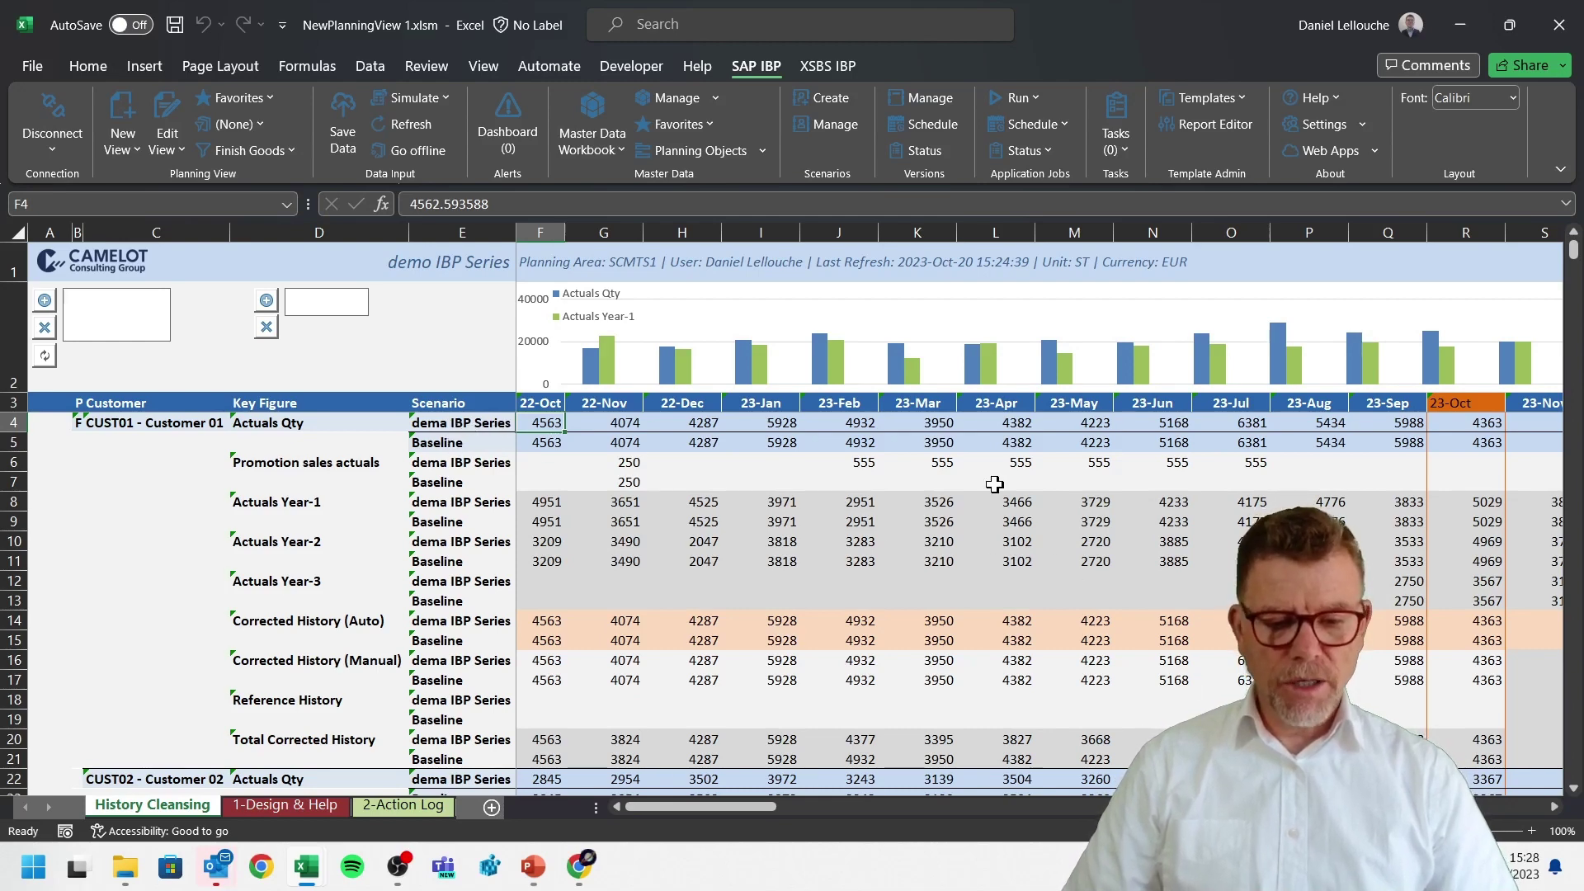
Compare the 23-Apr promotion values of the dema IBP Series and Baseline scenarios.
{"action": "left_click_drag", "start_coordinate": [1031, 469], "coordinate": [1016, 475]}
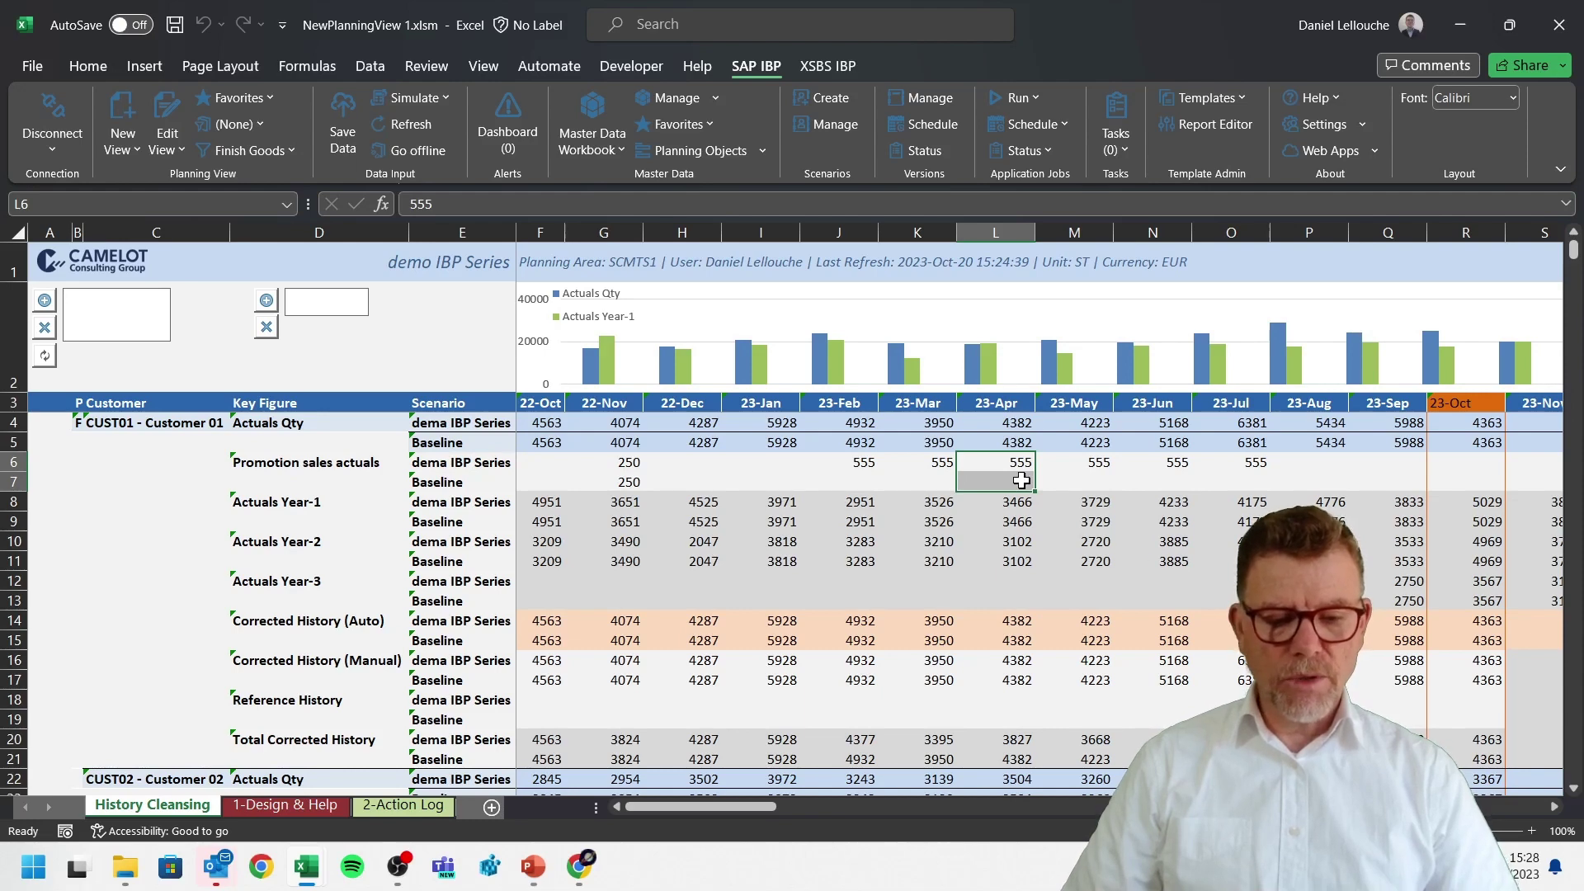
{"action": "left_click", "coordinate": [1021, 480]}
{"action": "left_click", "coordinate": [1021, 462]}
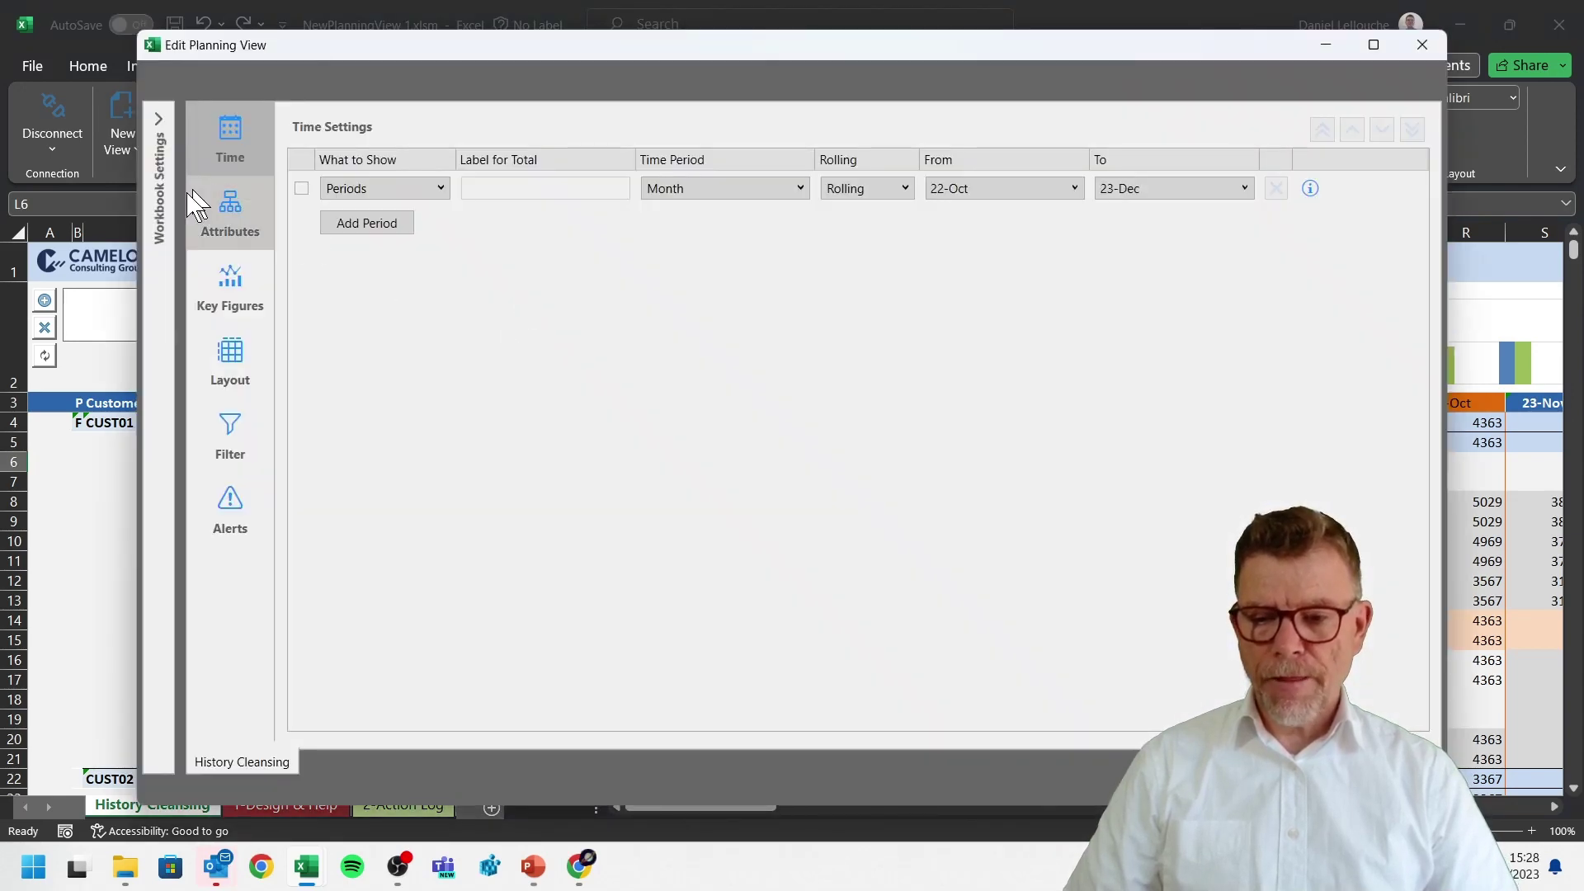
Uncheck the dema IBP Series scenario in Versions & Scenarios and rebuild the view.
{"action": "left_click", "coordinate": [159, 120]}
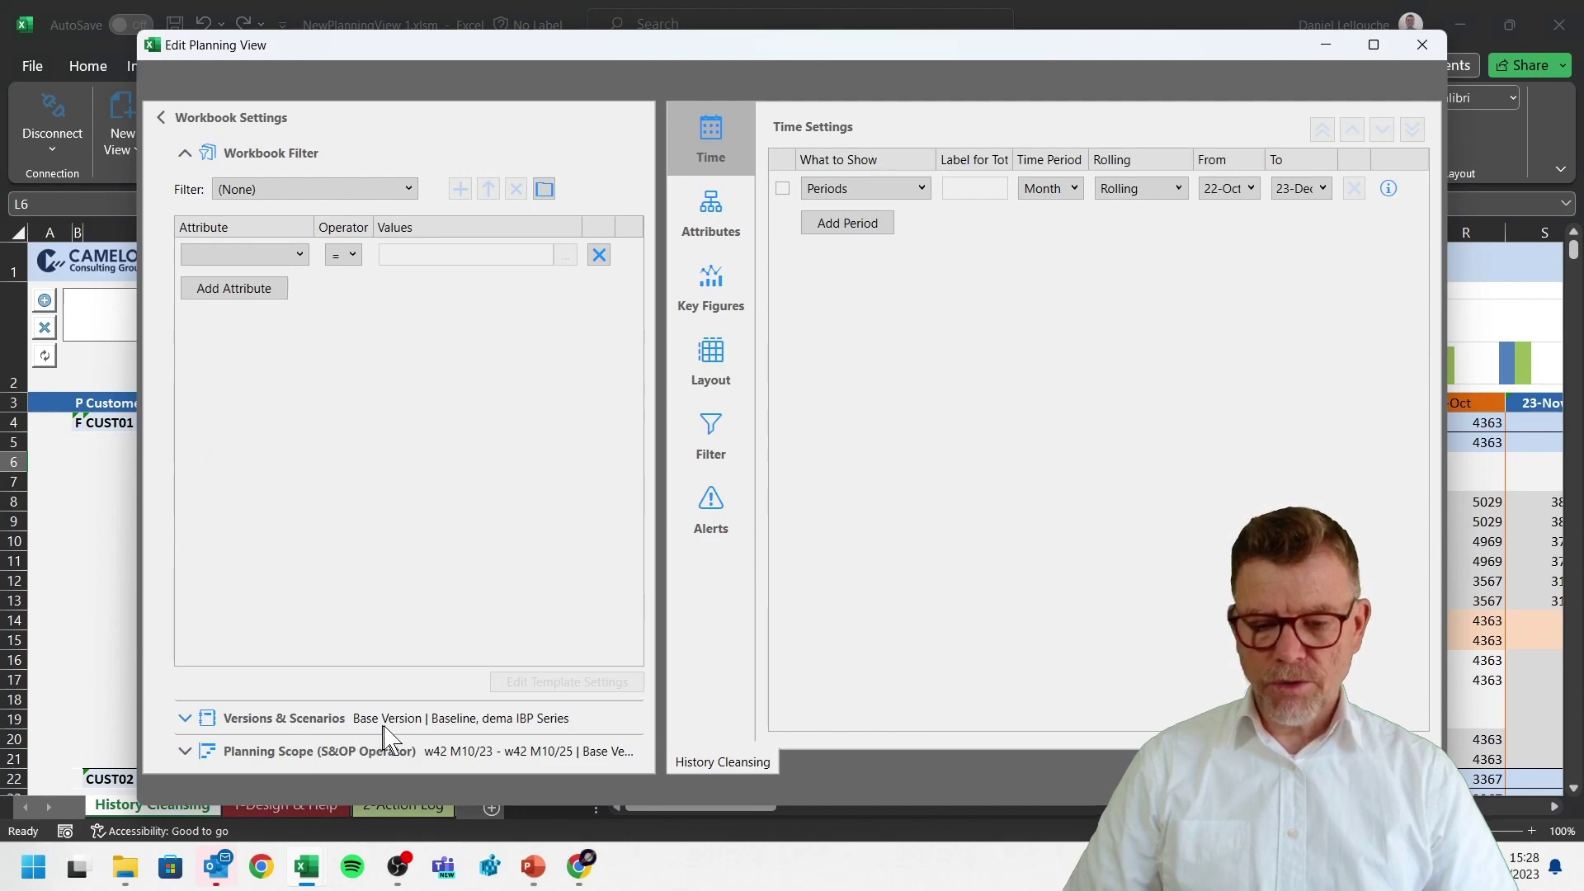
{"action": "left_click", "coordinate": [341, 729]}
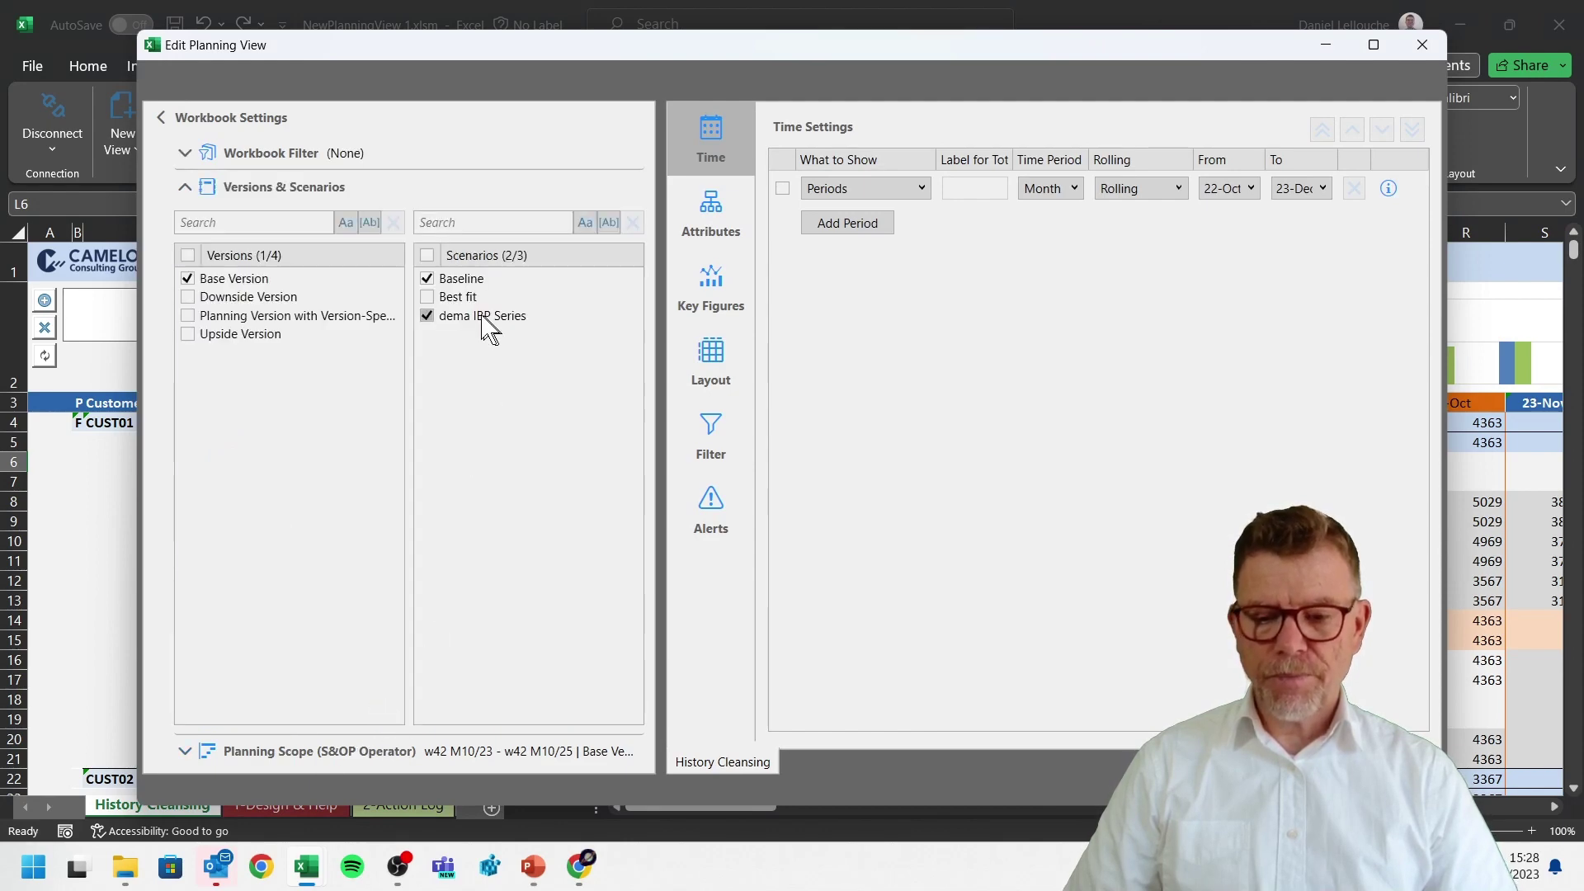
{"action": "left_click", "coordinate": [427, 316]}
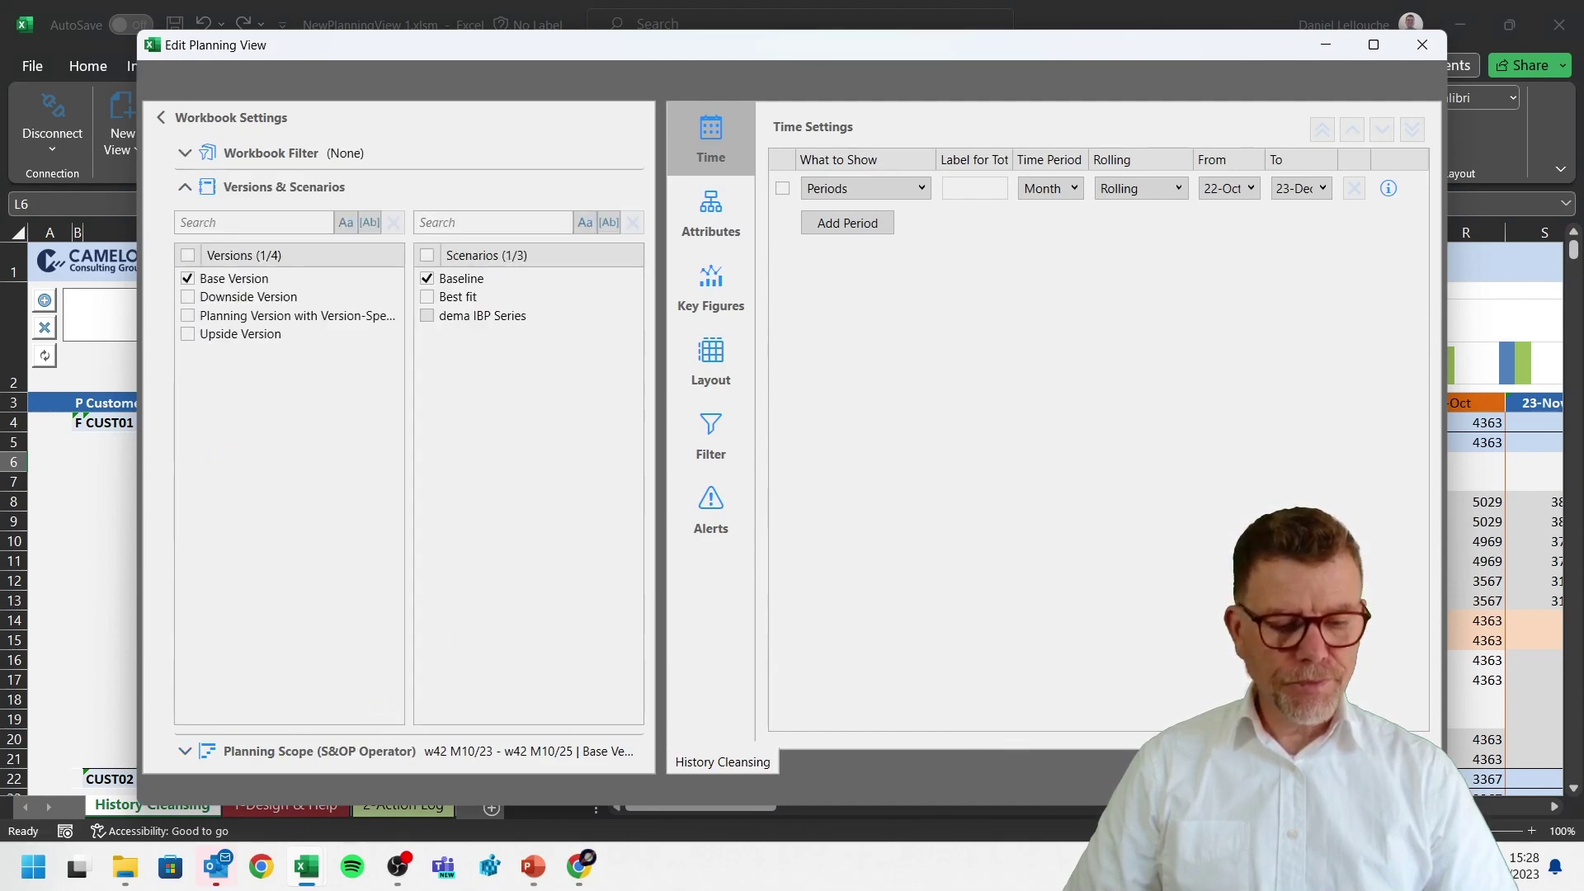
{"action": "left_click", "coordinate": [1319, 761]}
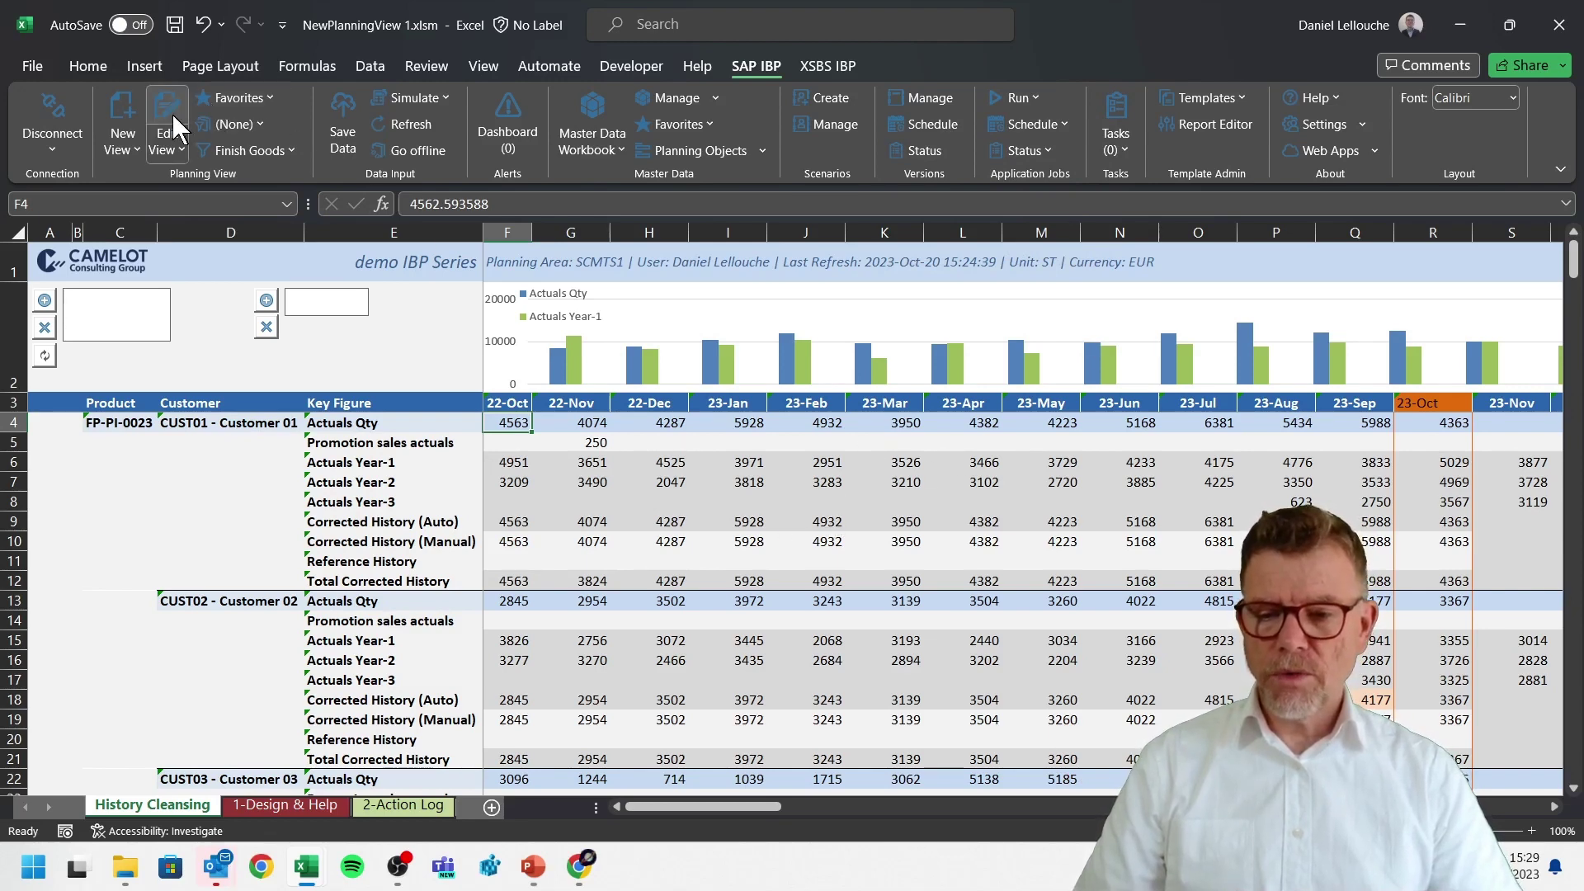
Create a new planning view (NewPlanningView 2.xlsm) from the DP_02 Baseline Forecast template.
{"action": "left_click", "coordinate": [120, 149]}
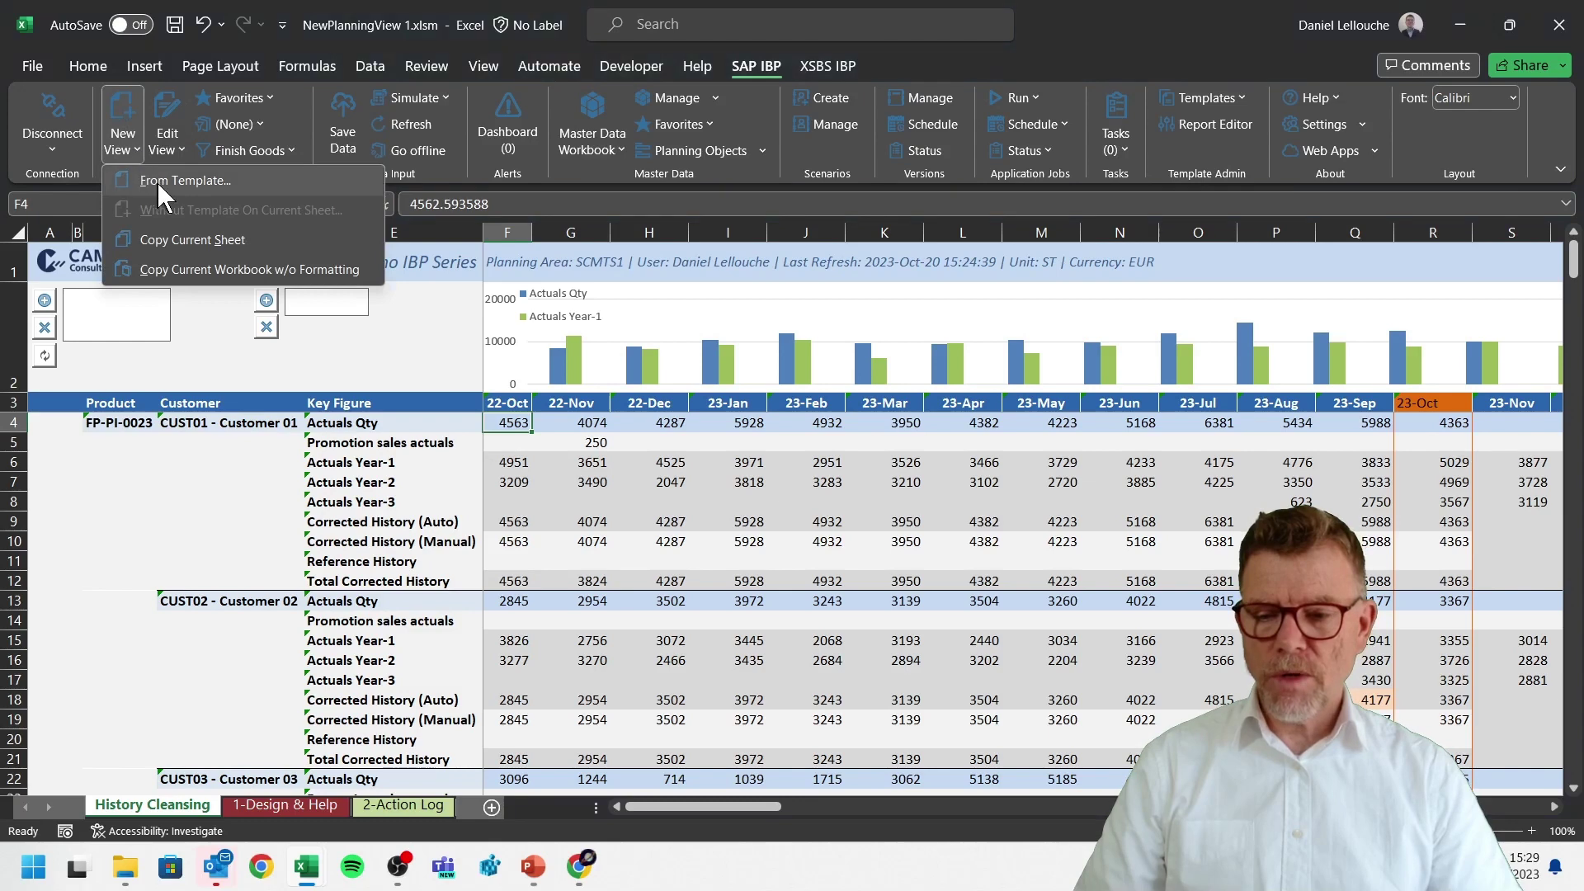
{"action": "left_click", "coordinate": [157, 181]}
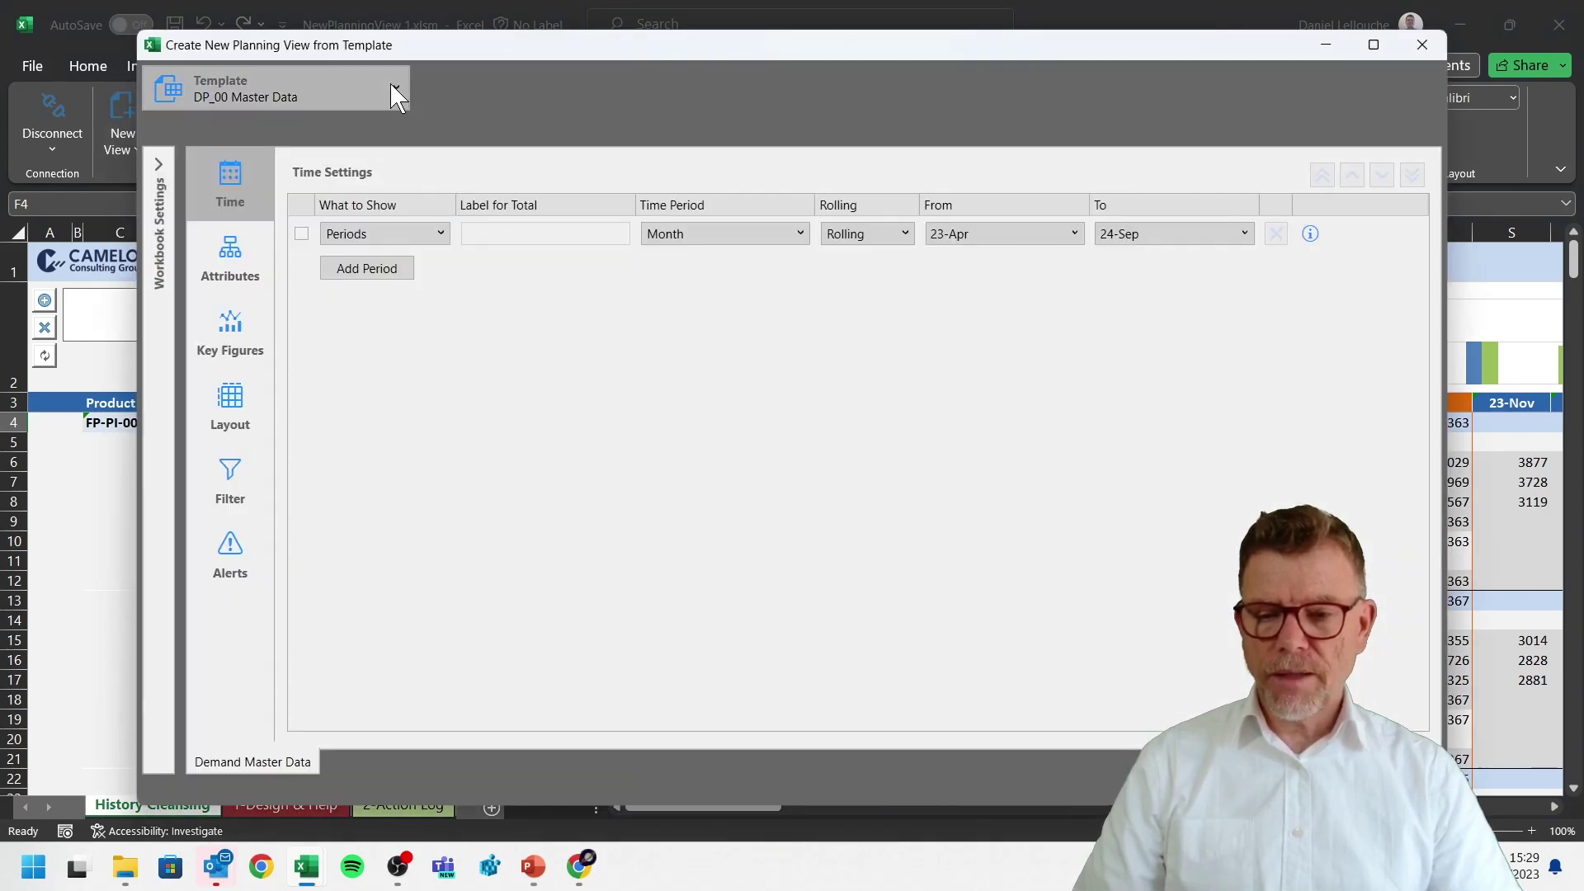
{"action": "left_click", "coordinate": [393, 91]}
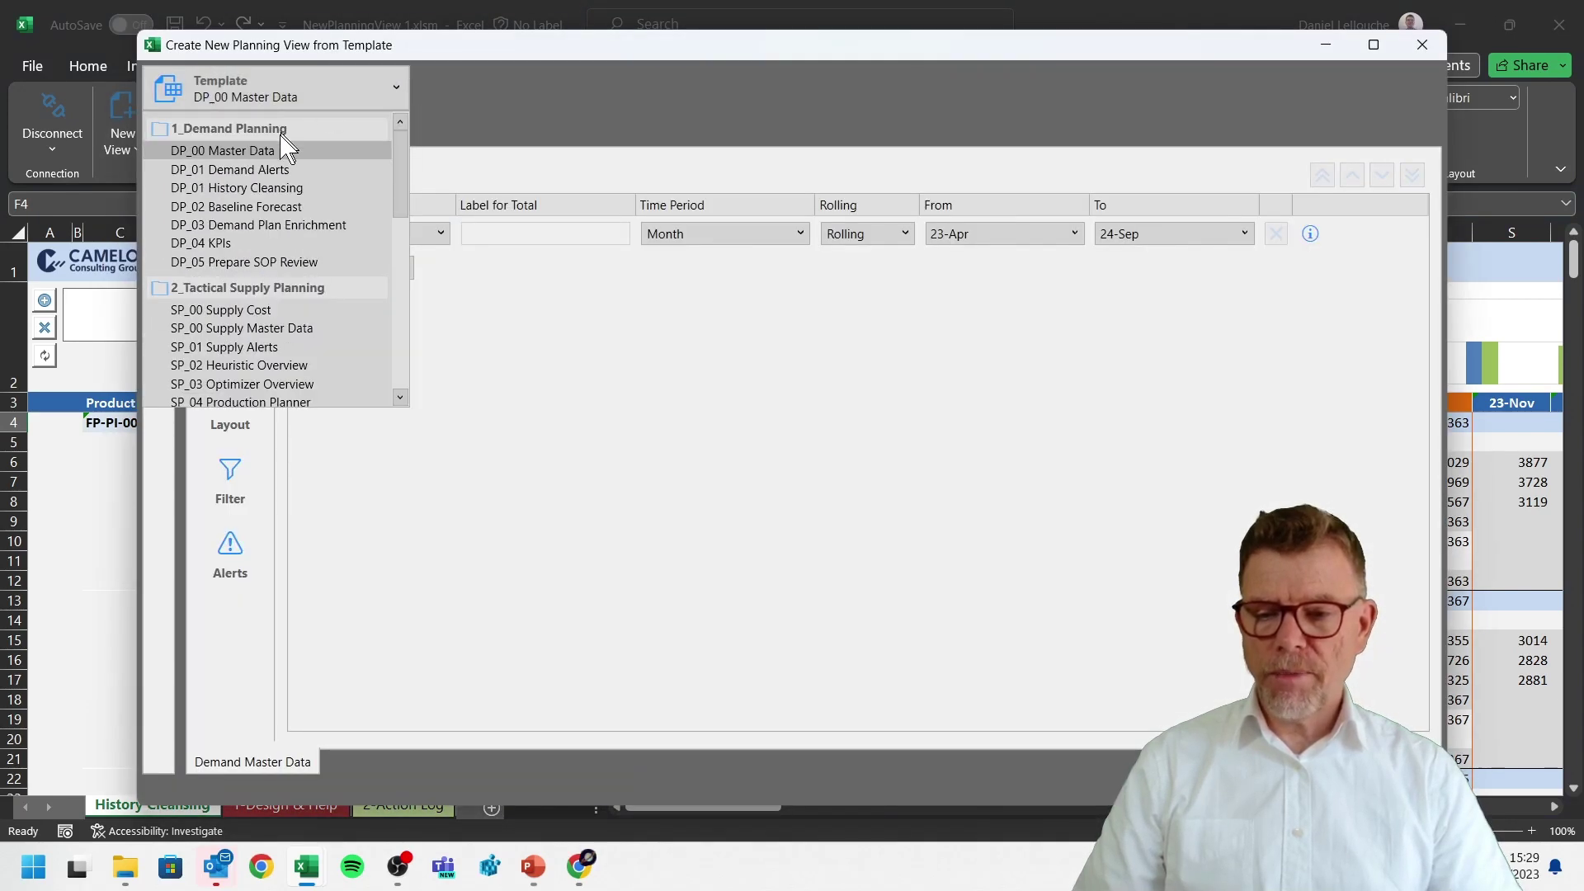
{"action": "left_click", "coordinate": [252, 207]}
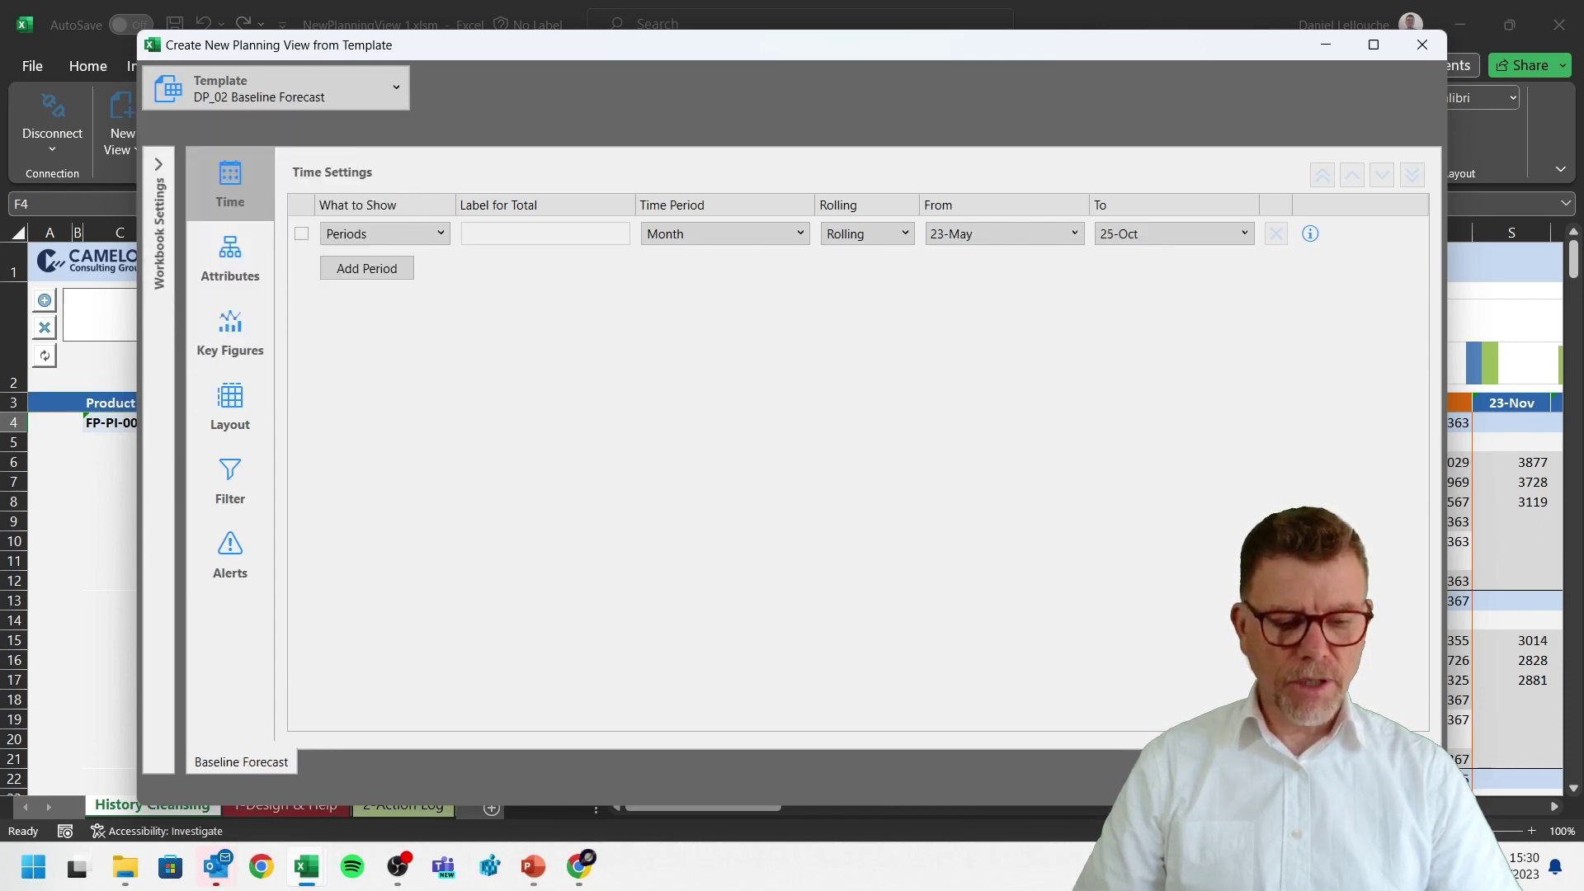
{"action": "key", "text": "Return"}
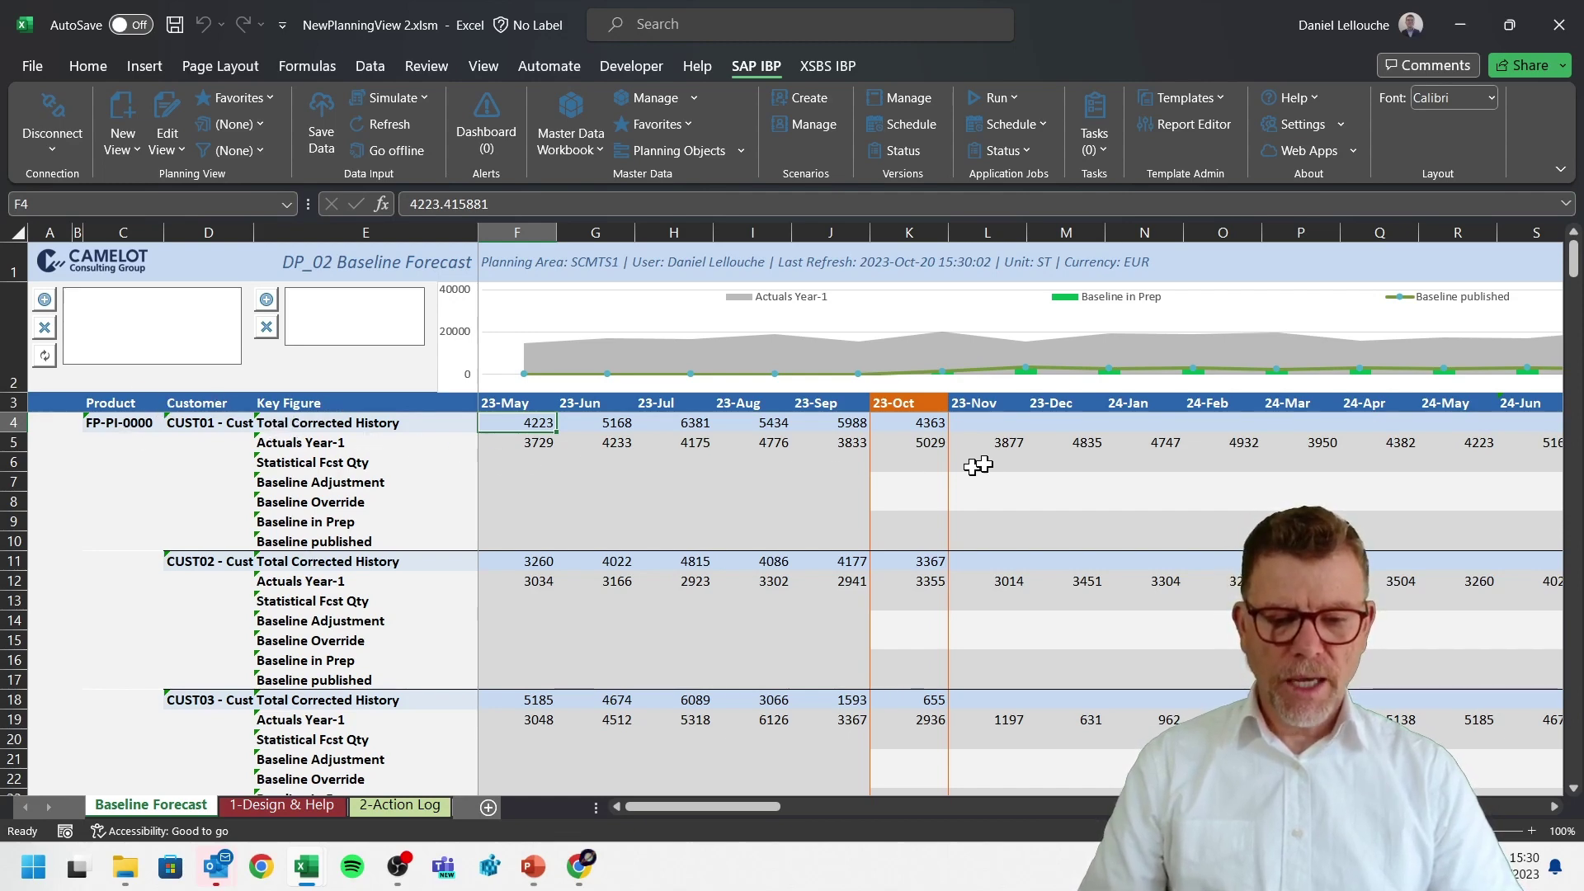
Simulate the 2_Forecasting_BestFit statistical forecast for CUST01 and select the new K6:N6 values.
{"action": "left_click", "coordinate": [885, 467]}
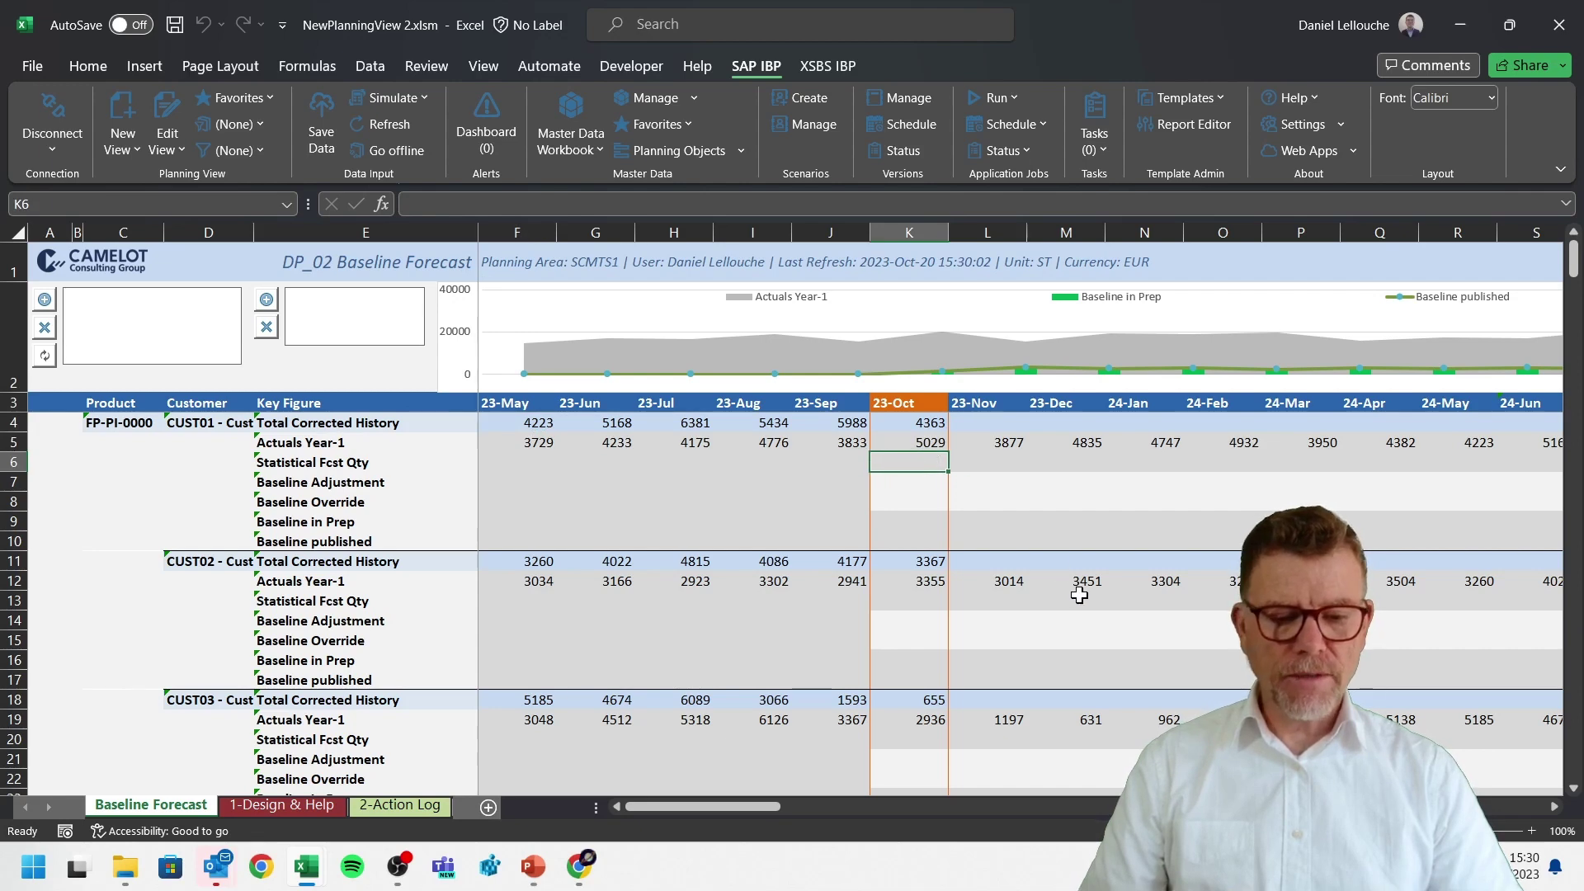
{"action": "left_click", "coordinate": [427, 97]}
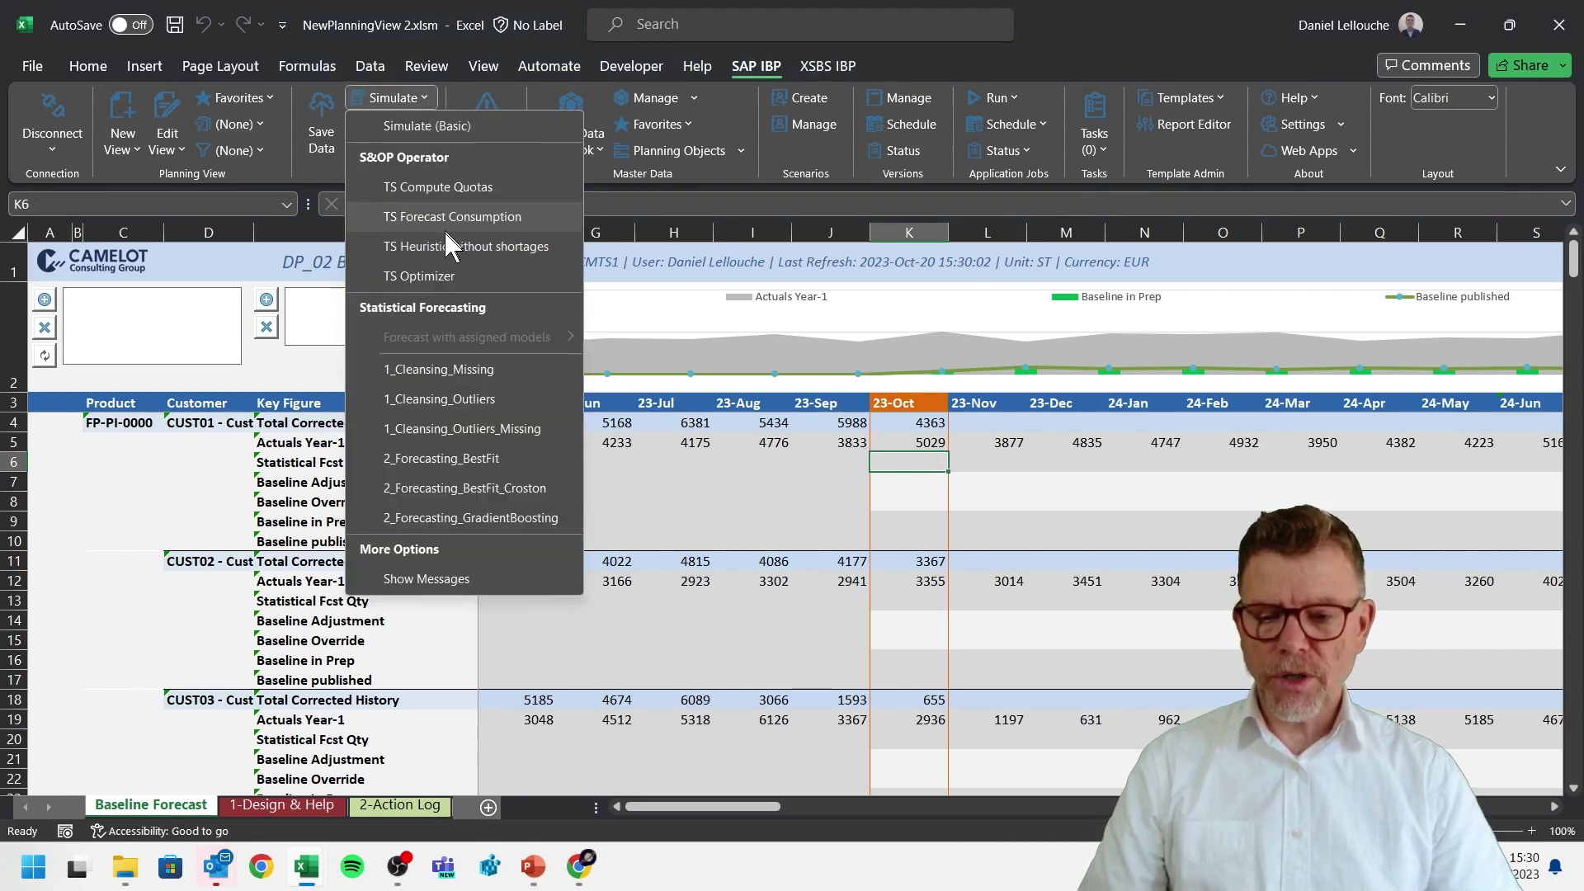
{"action": "left_click", "coordinate": [456, 460]}
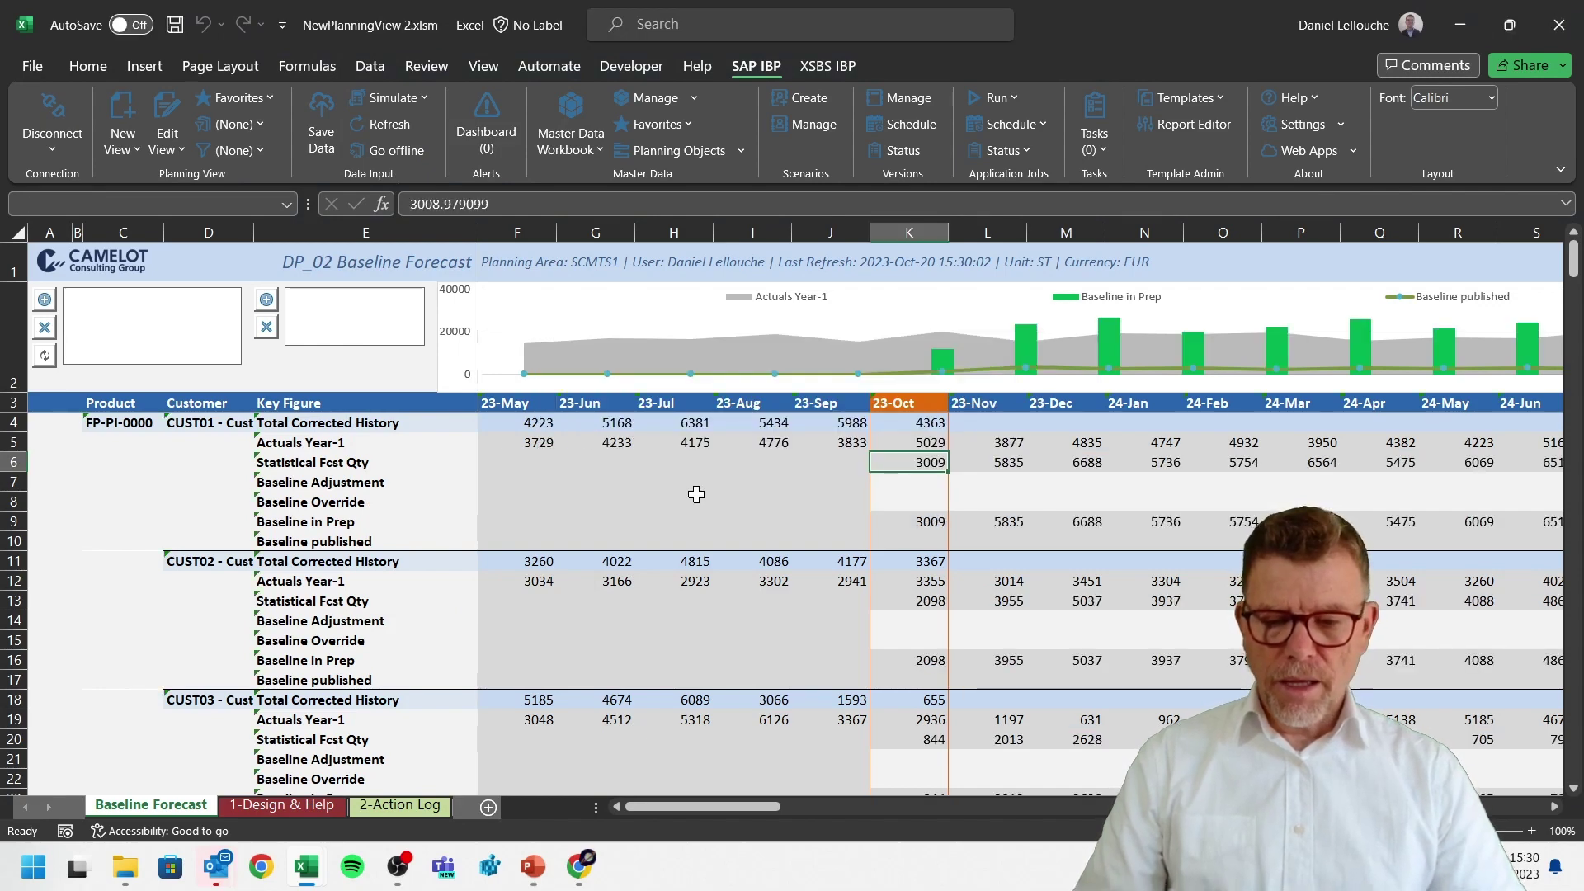
{"action": "left_click_drag", "start_coordinate": [911, 460], "coordinate": [1147, 466]}
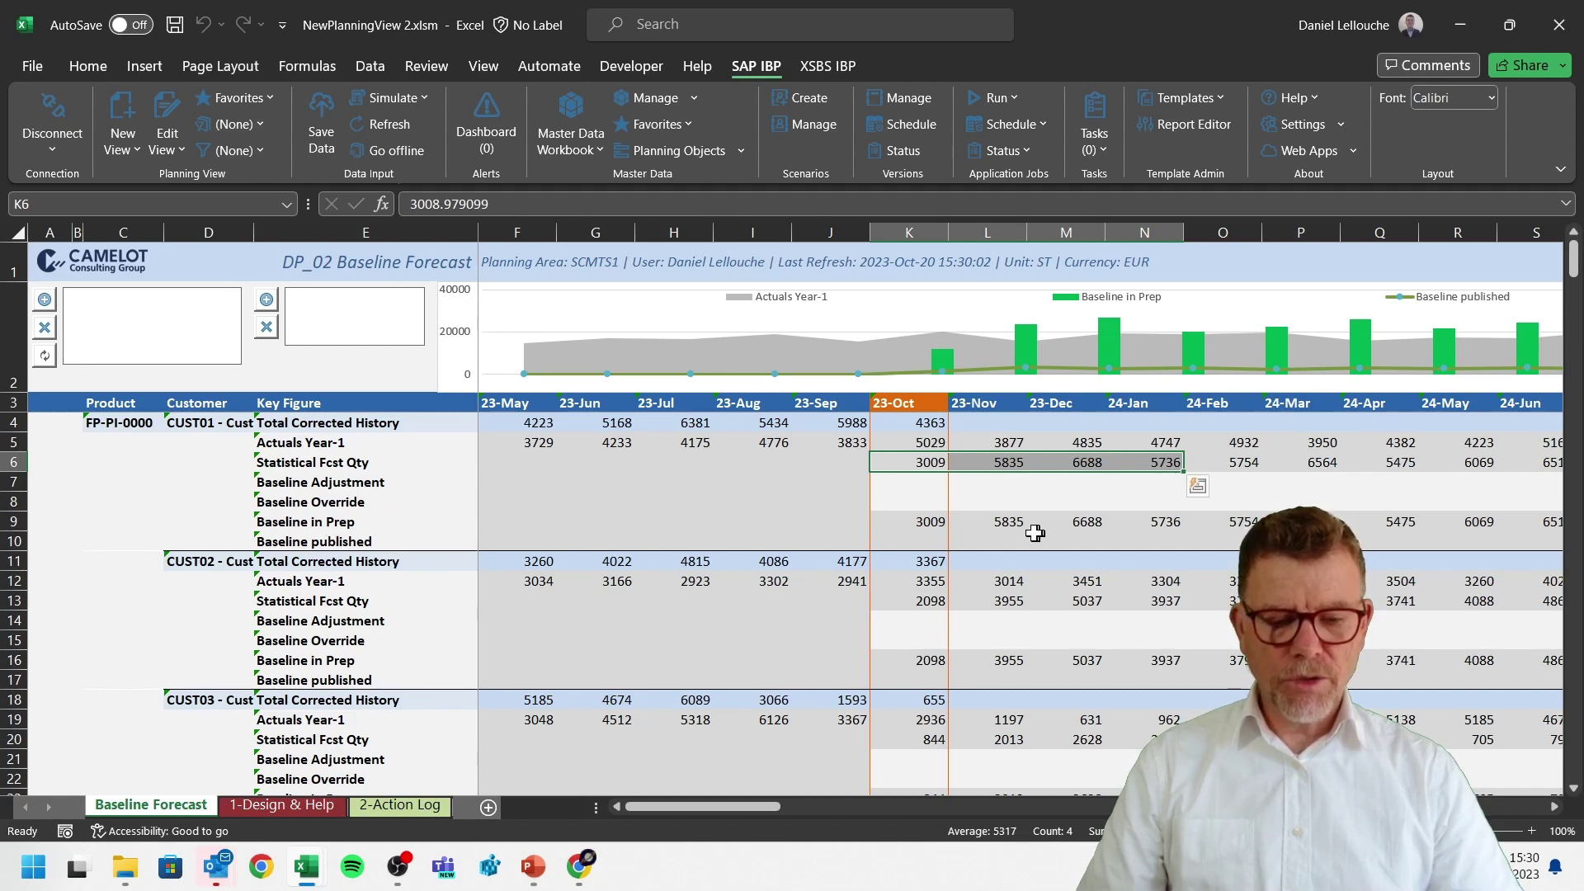
Check that Baseline in Prep is filled (23-Oct 3009) while Baseline published stays empty.
{"action": "left_click", "coordinate": [1009, 520]}
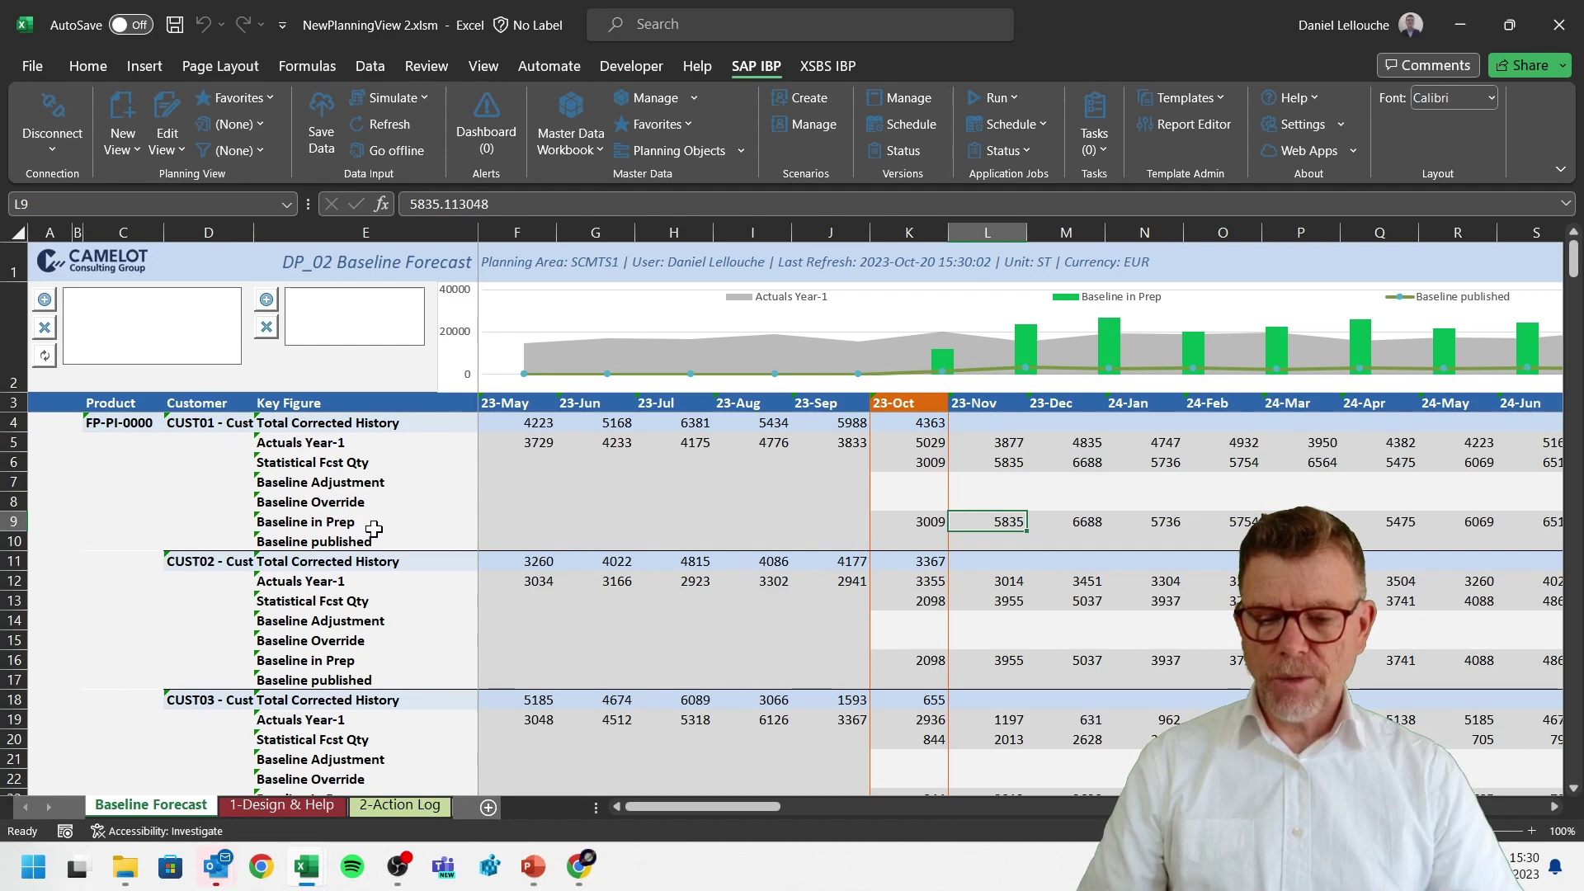
{"action": "left_click", "coordinate": [318, 521]}
{"action": "left_click", "coordinate": [316, 537]}
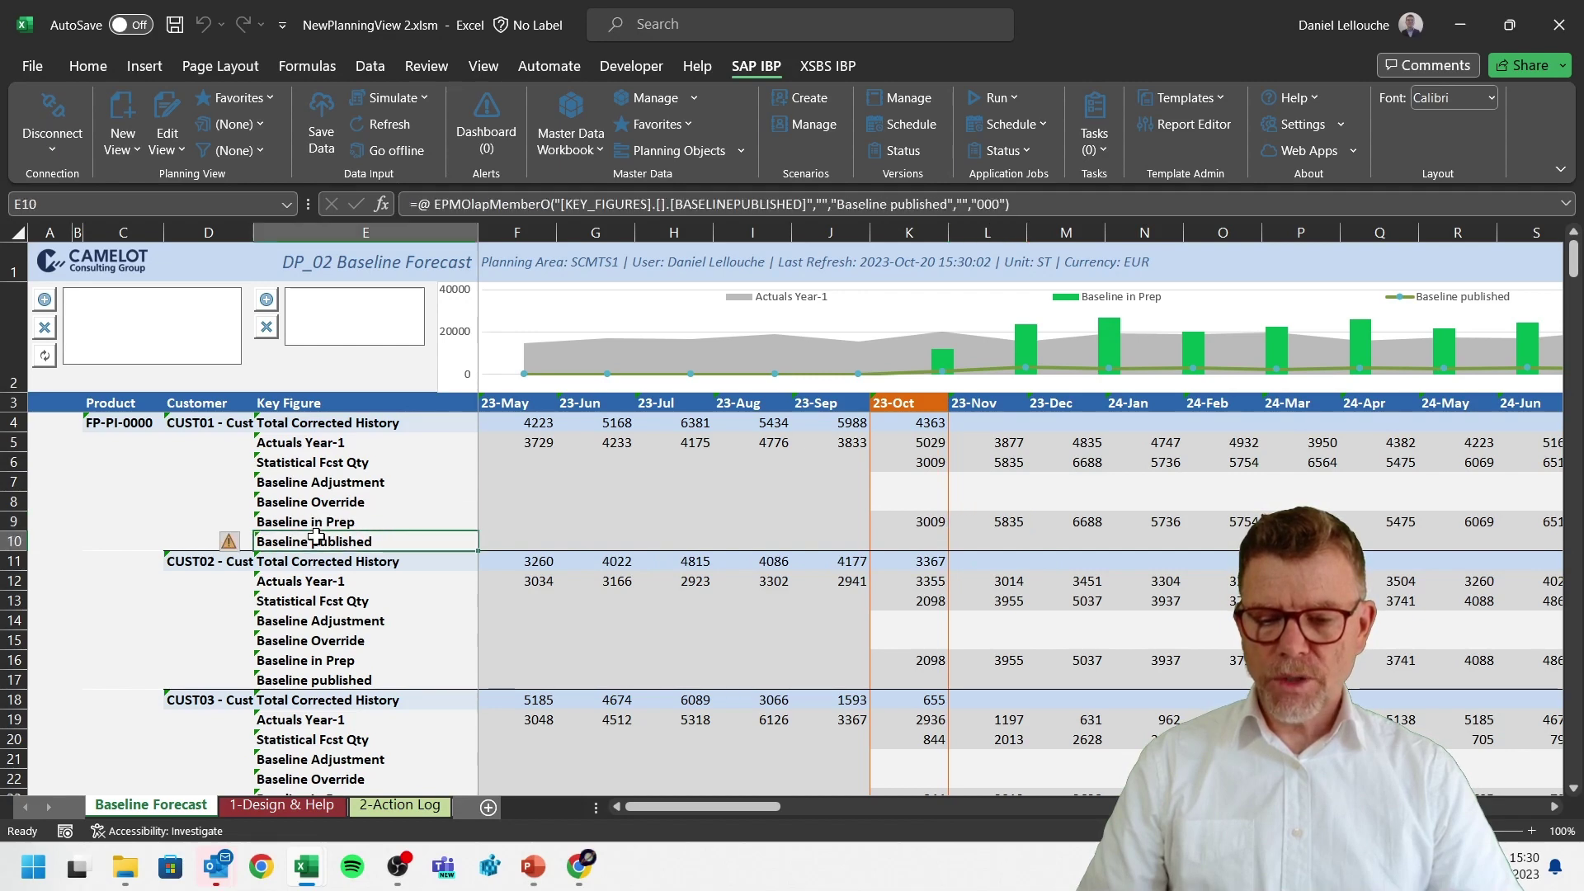
{"action": "left_click", "coordinate": [929, 540]}
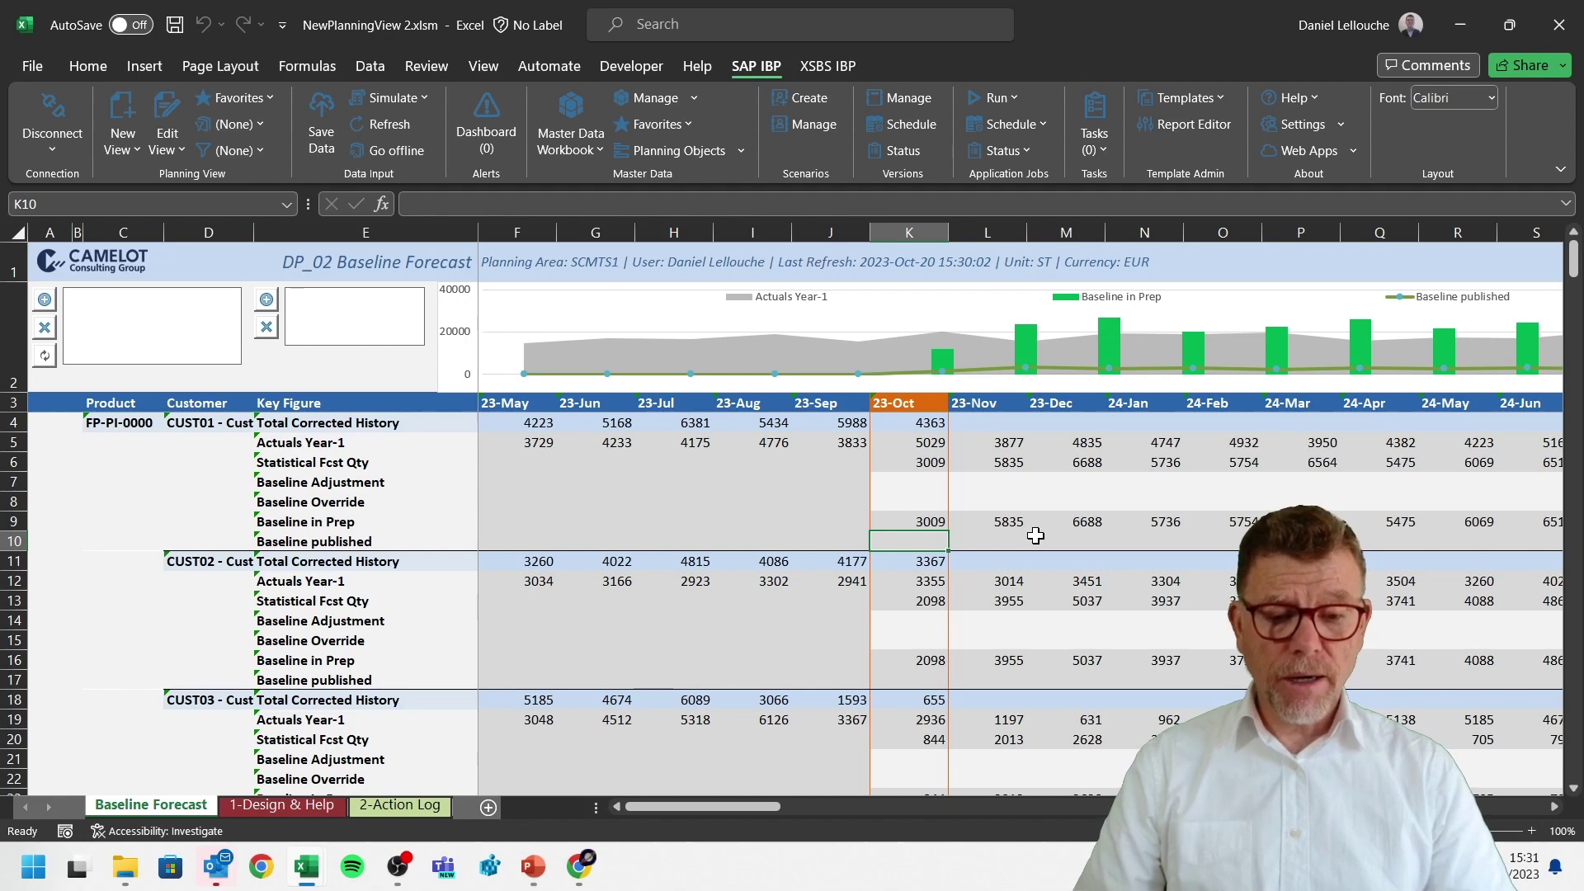
Run the 1_Publish Baseline Copy Operator (Advanced) job and confirm its status shows finished.
{"action": "left_click", "coordinate": [1010, 92]}
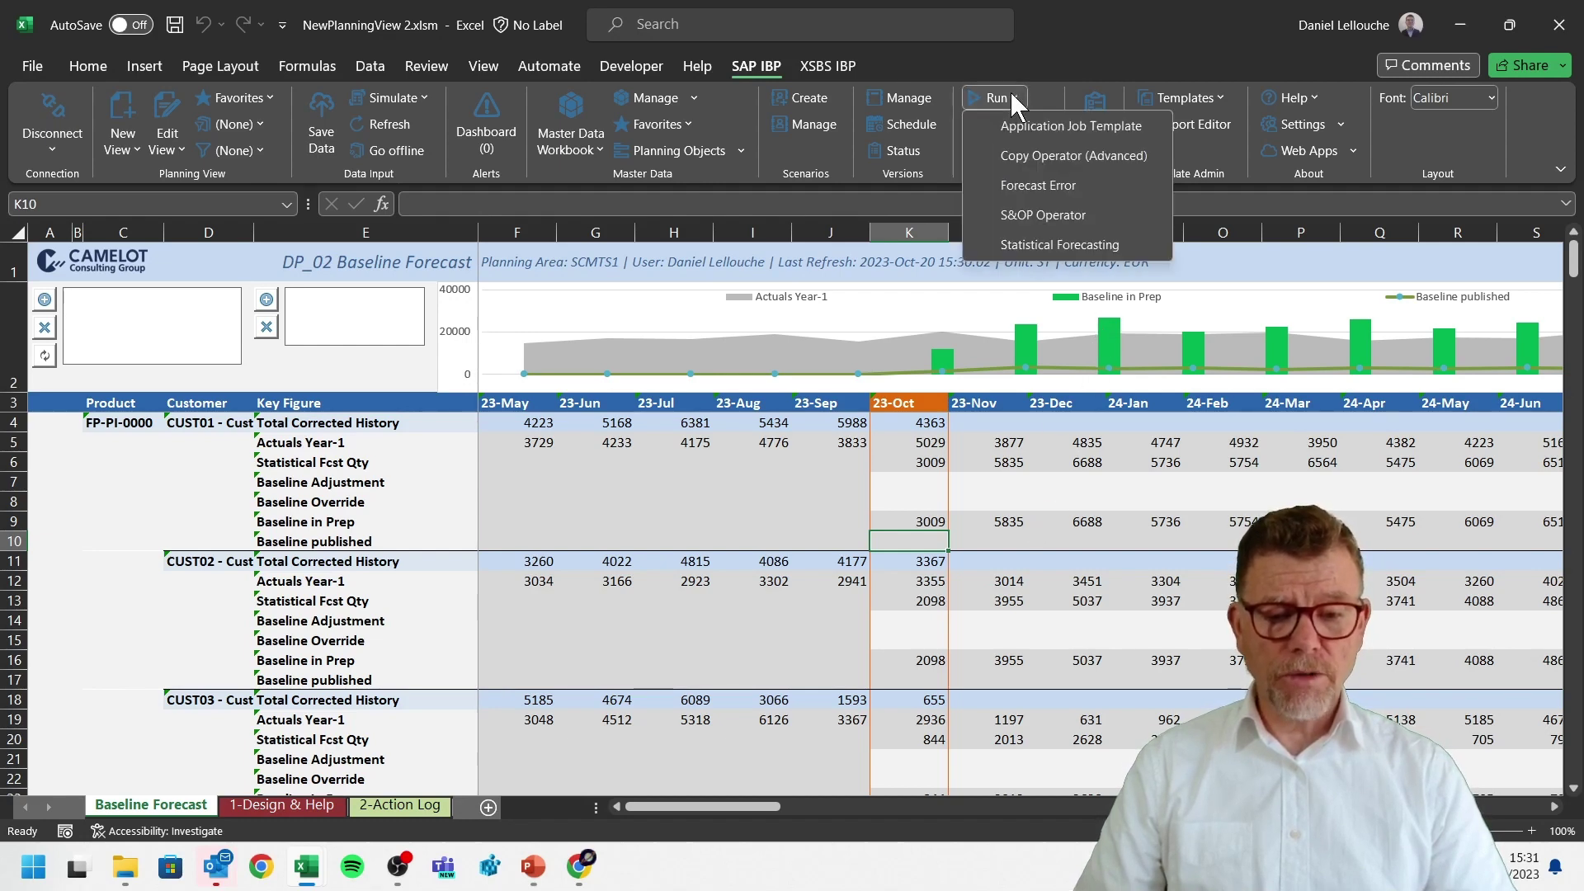
{"action": "left_click", "coordinate": [1026, 156]}
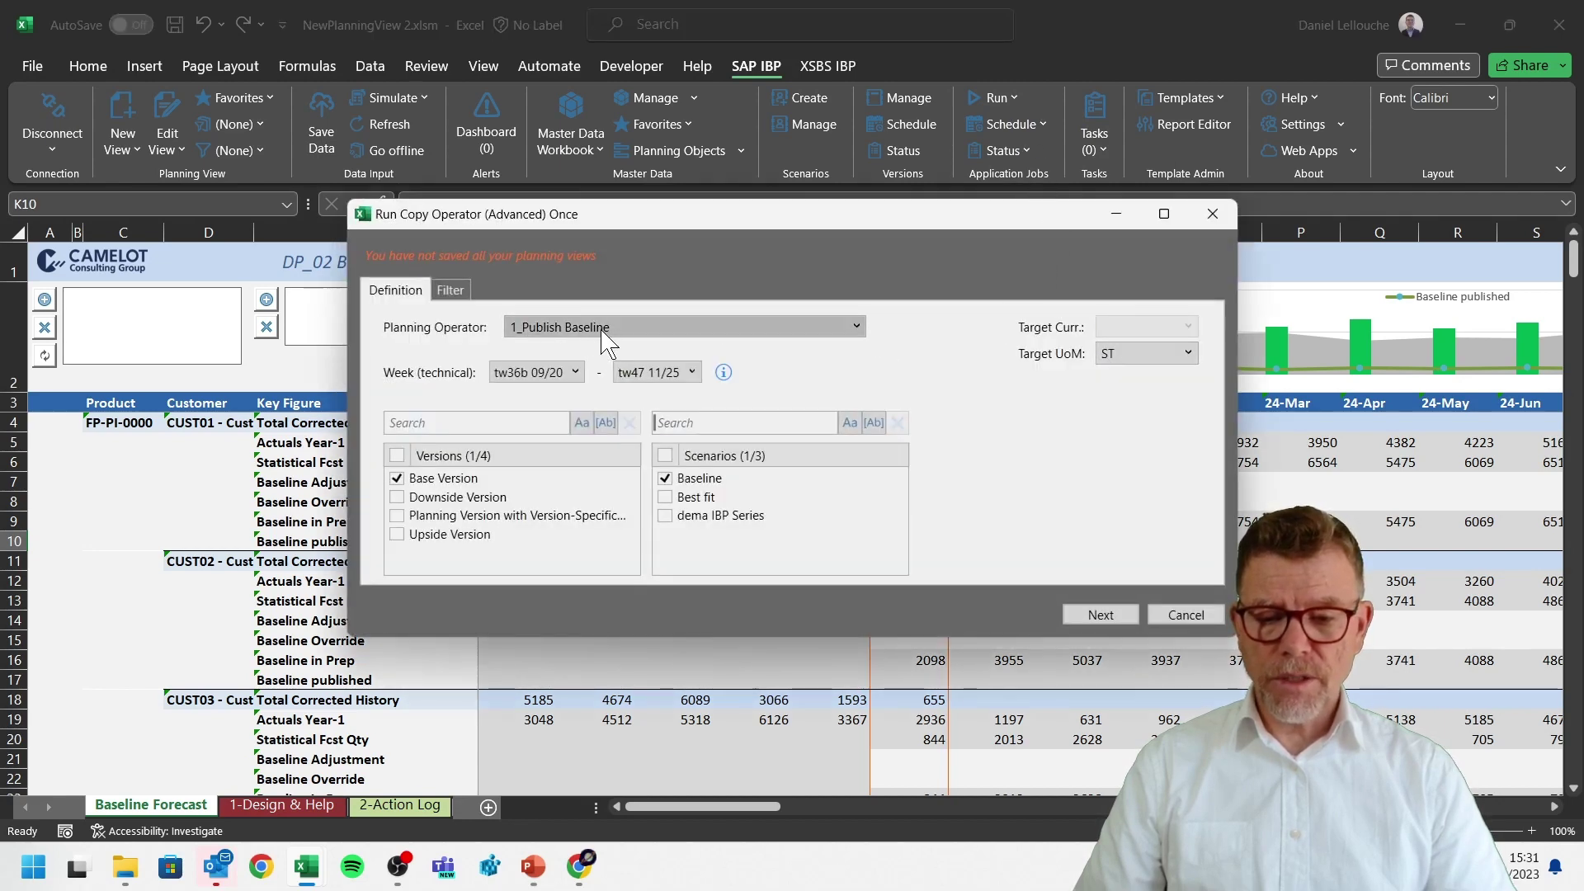
{"action": "left_click", "coordinate": [1100, 615]}
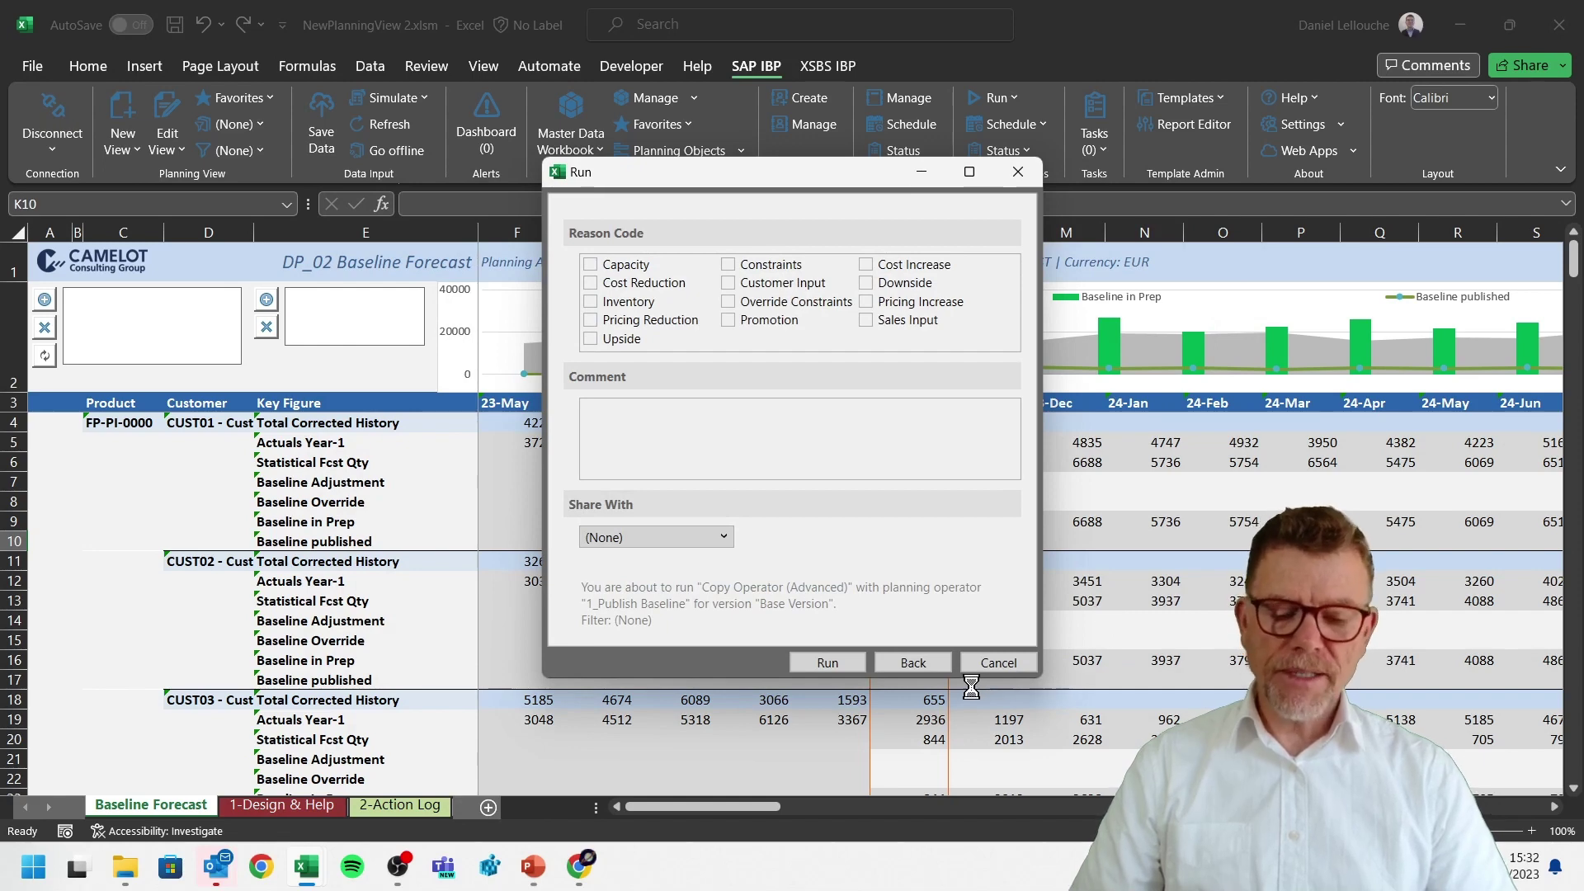
{"action": "left_click", "coordinate": [827, 662]}
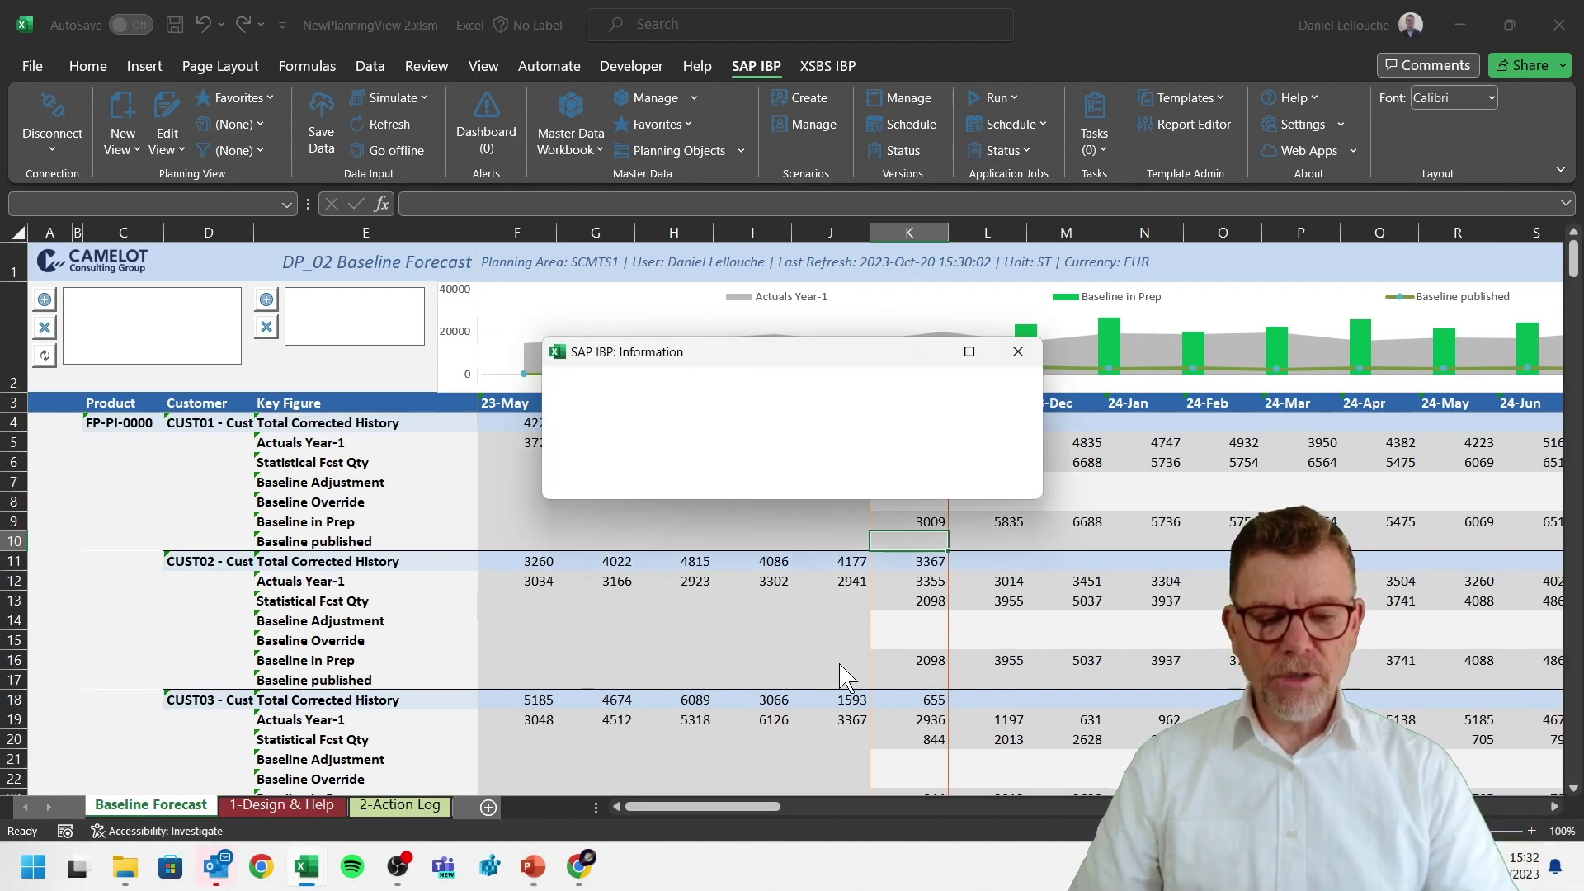
{"action": "left_click", "coordinate": [914, 483]}
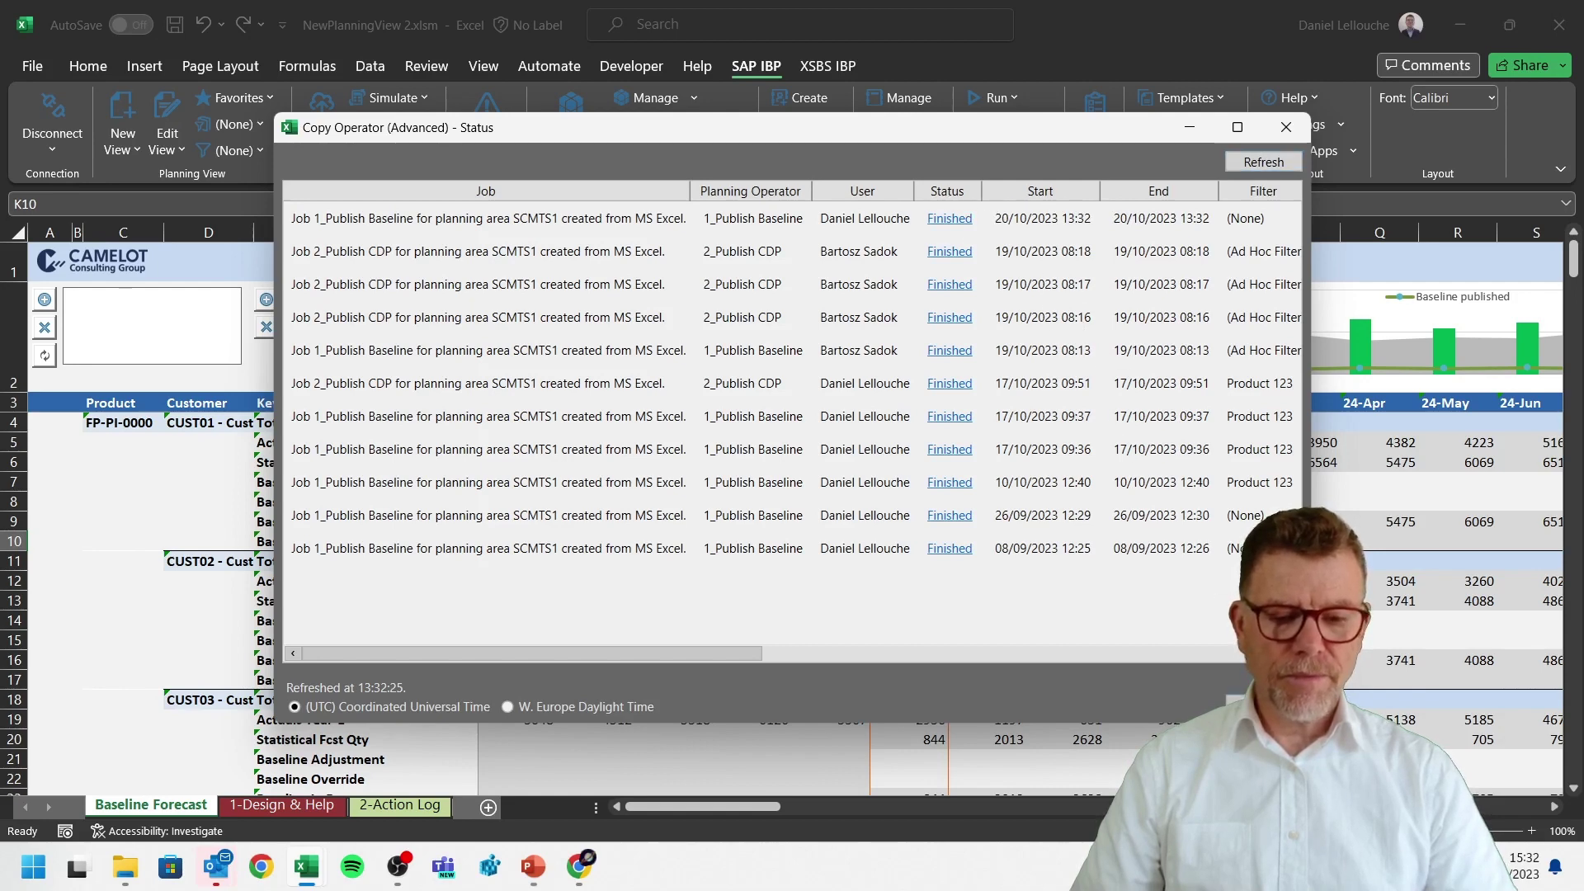
{"action": "left_click", "coordinate": [1285, 126]}
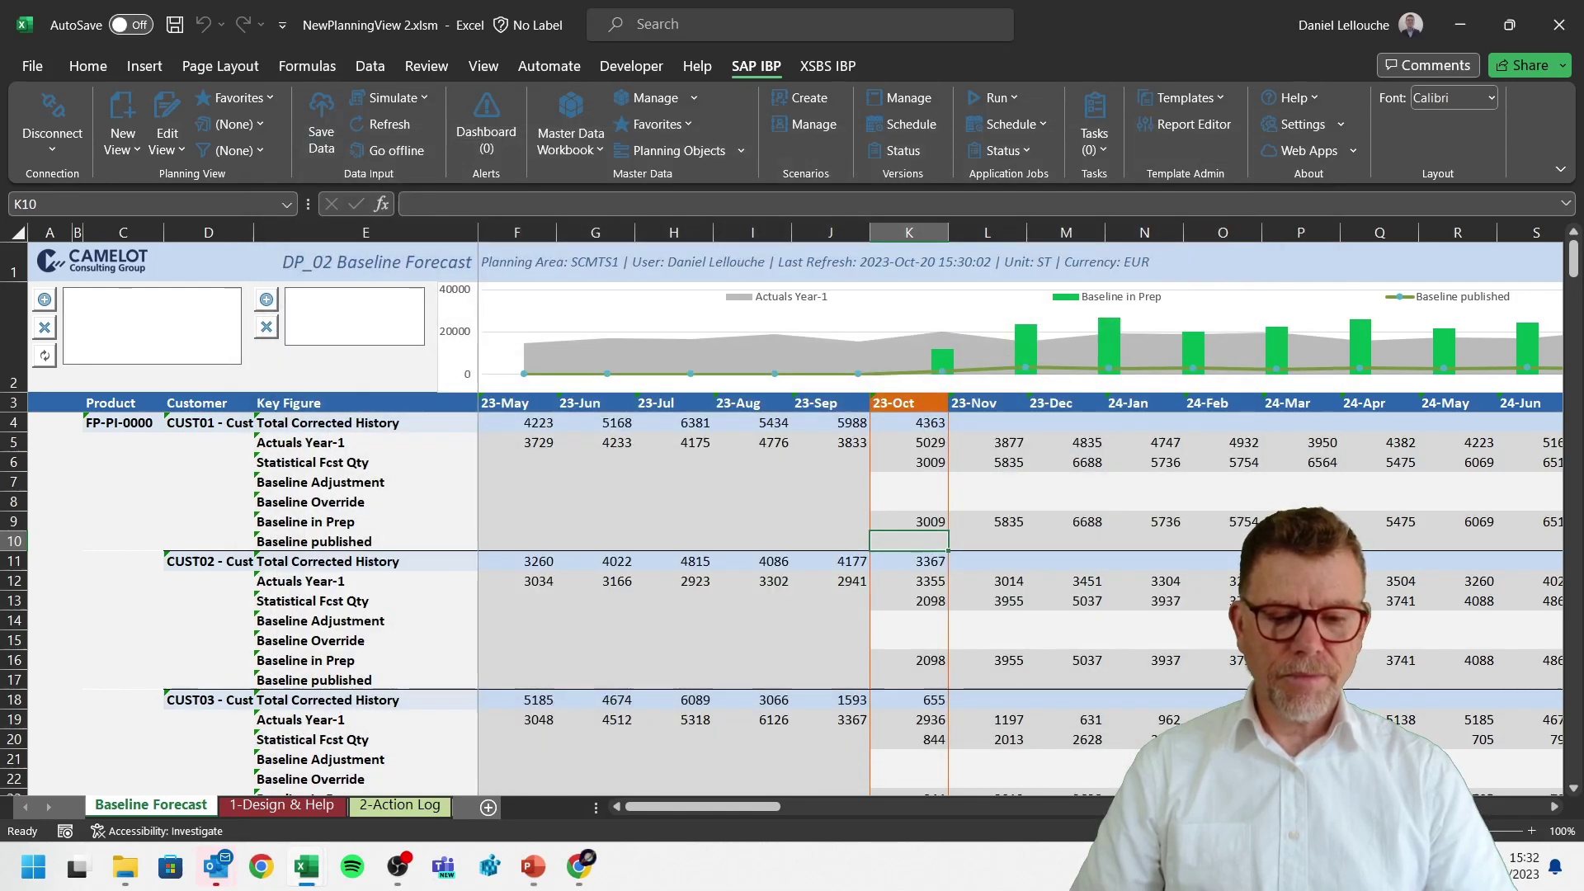
Refresh the view and verify Baseline published now matches Baseline in Prep (23-Oct 3009).
{"action": "left_click", "coordinate": [393, 125]}
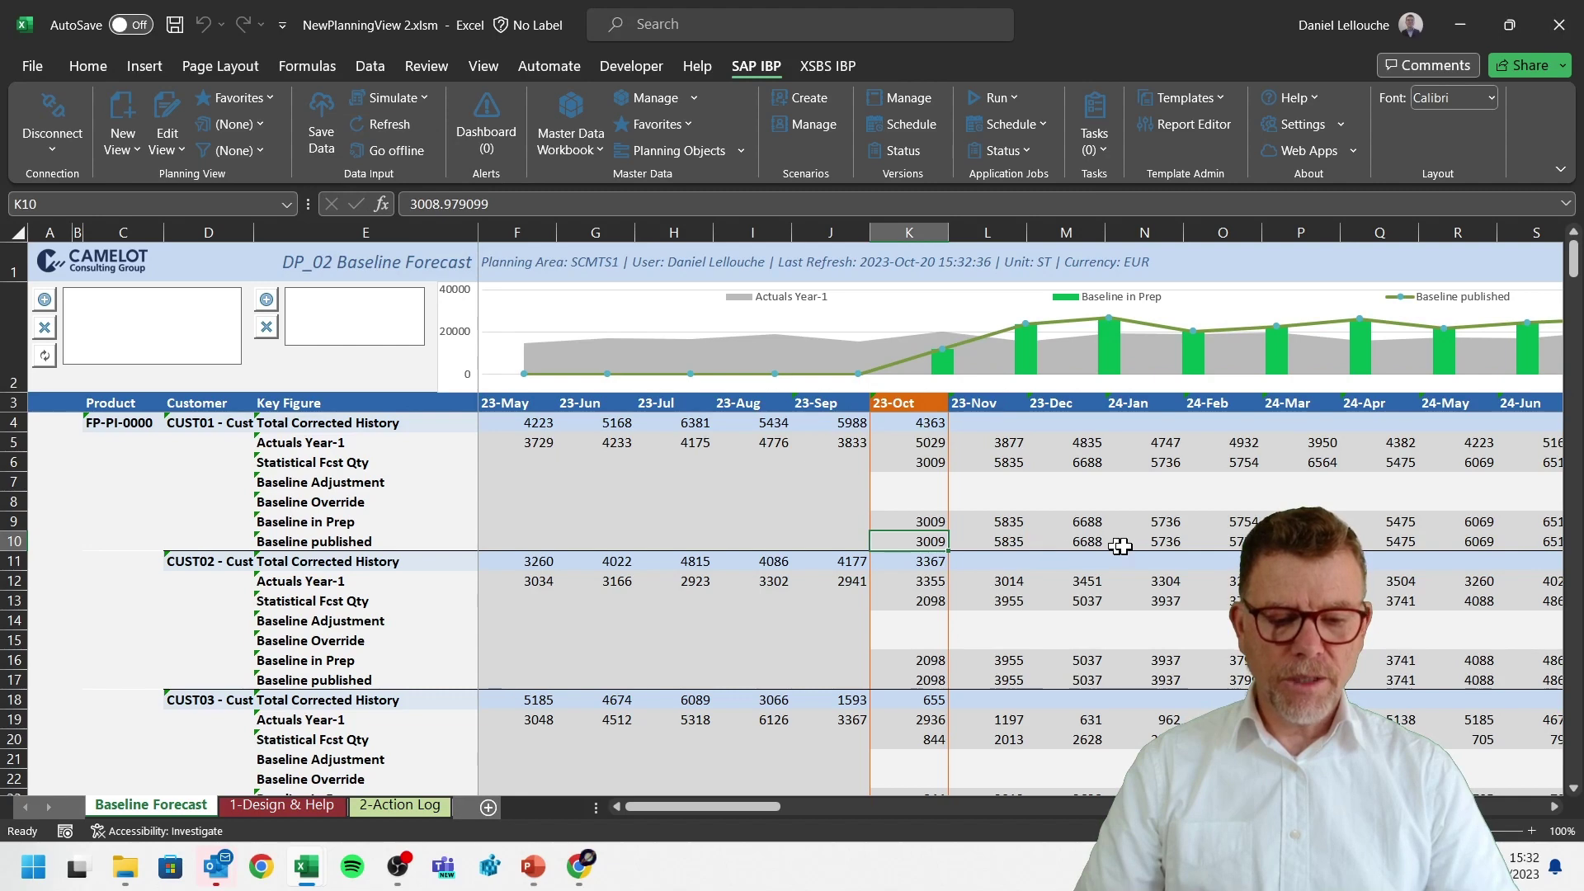
{"action": "left_click", "coordinate": [1120, 546]}
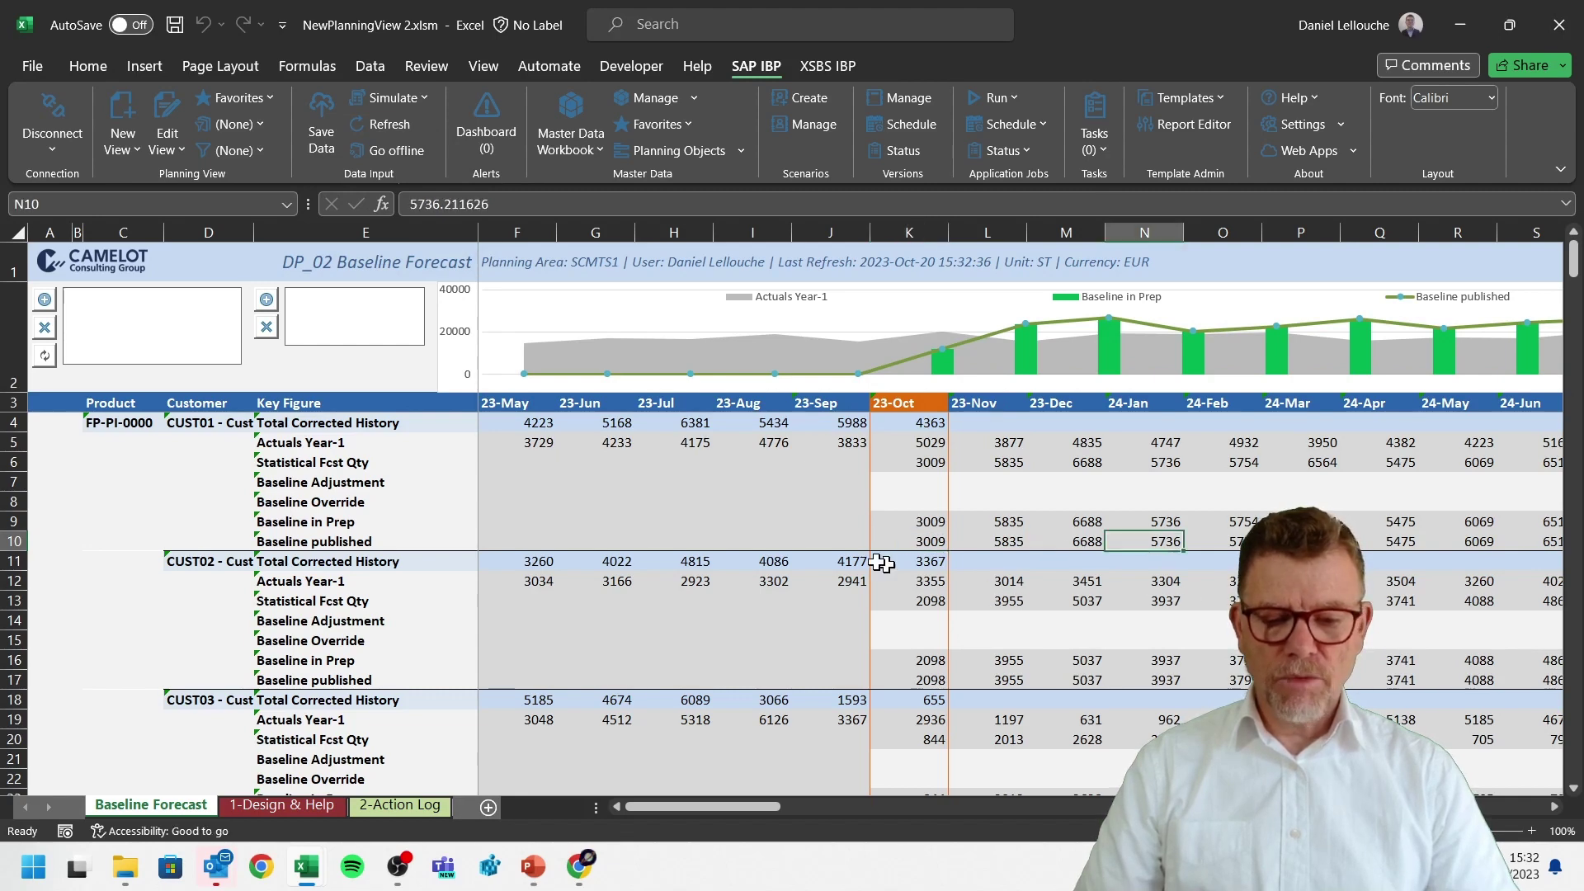
{"action": "left_click", "coordinate": [367, 542]}
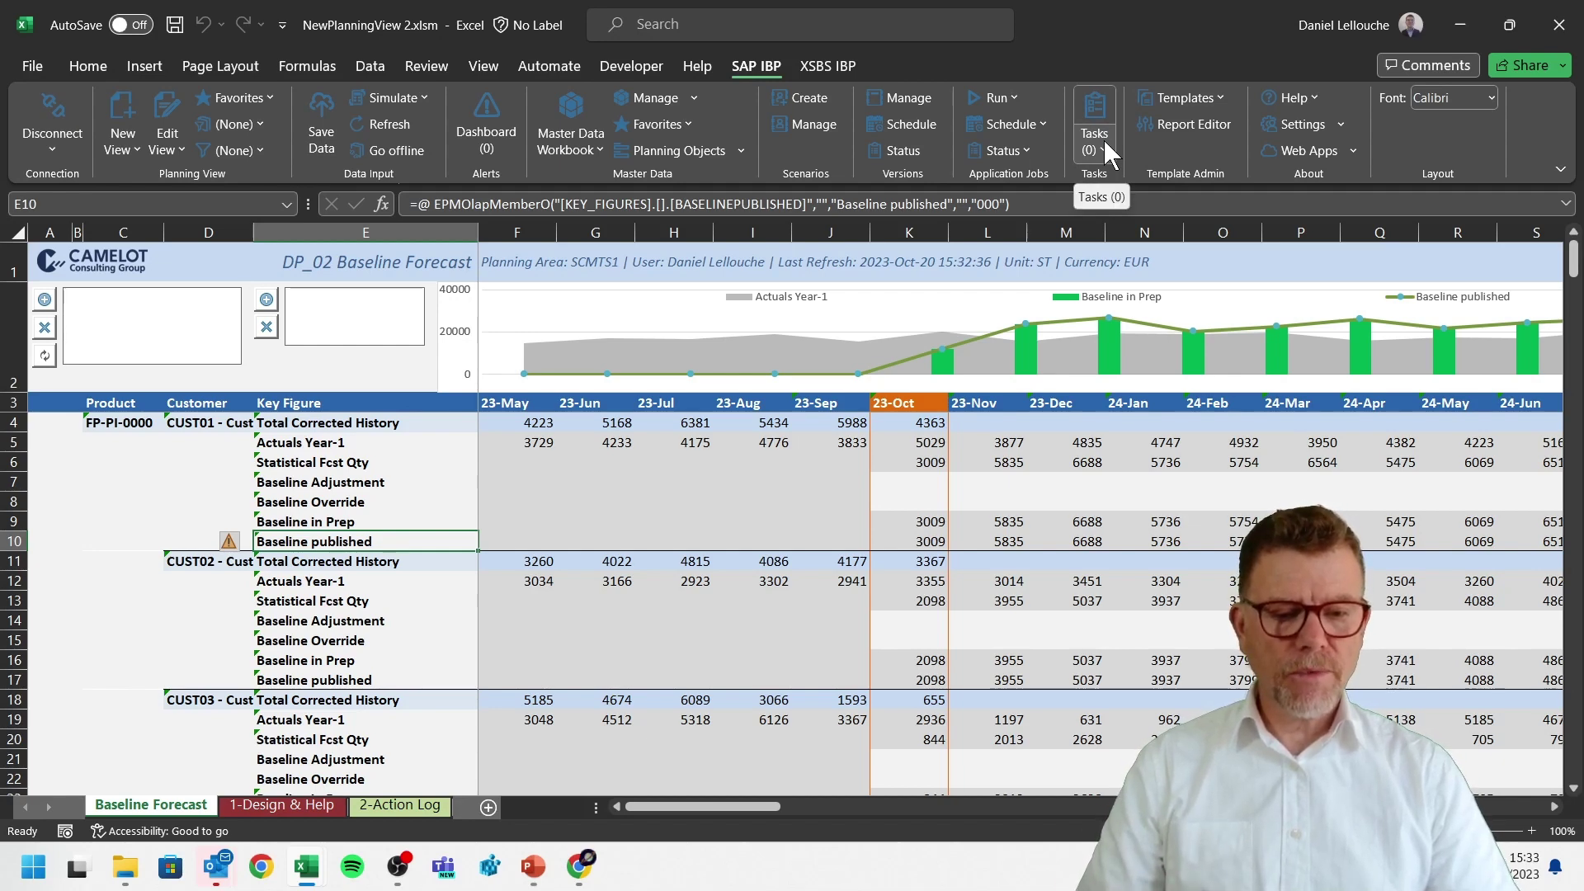
{"action": "left_click", "coordinate": [1217, 97]}
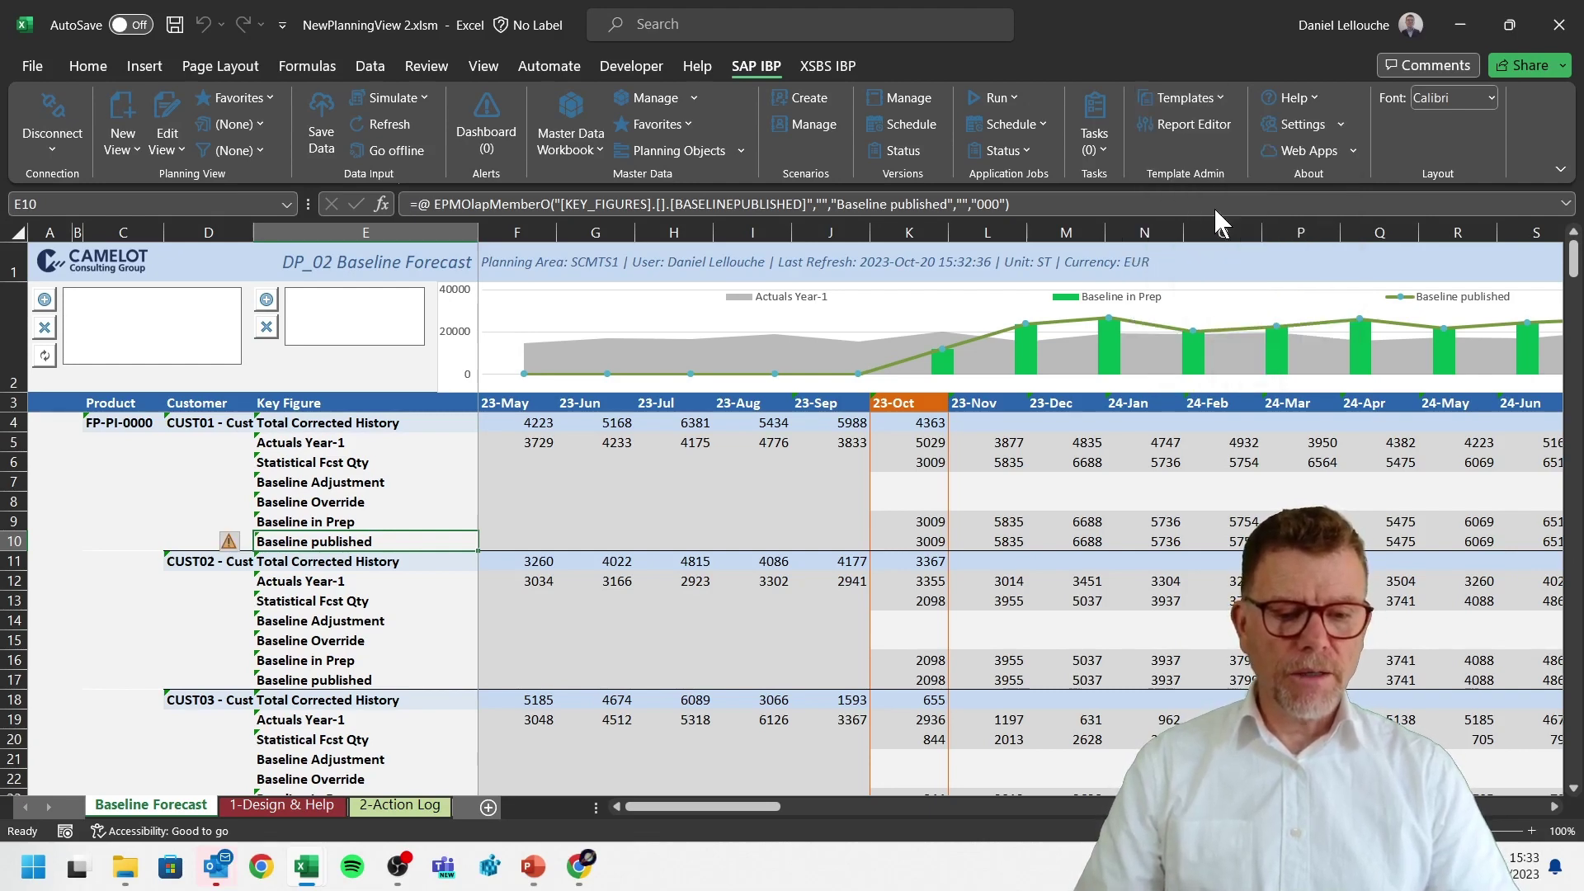
{"action": "left_click", "coordinate": [1214, 208]}
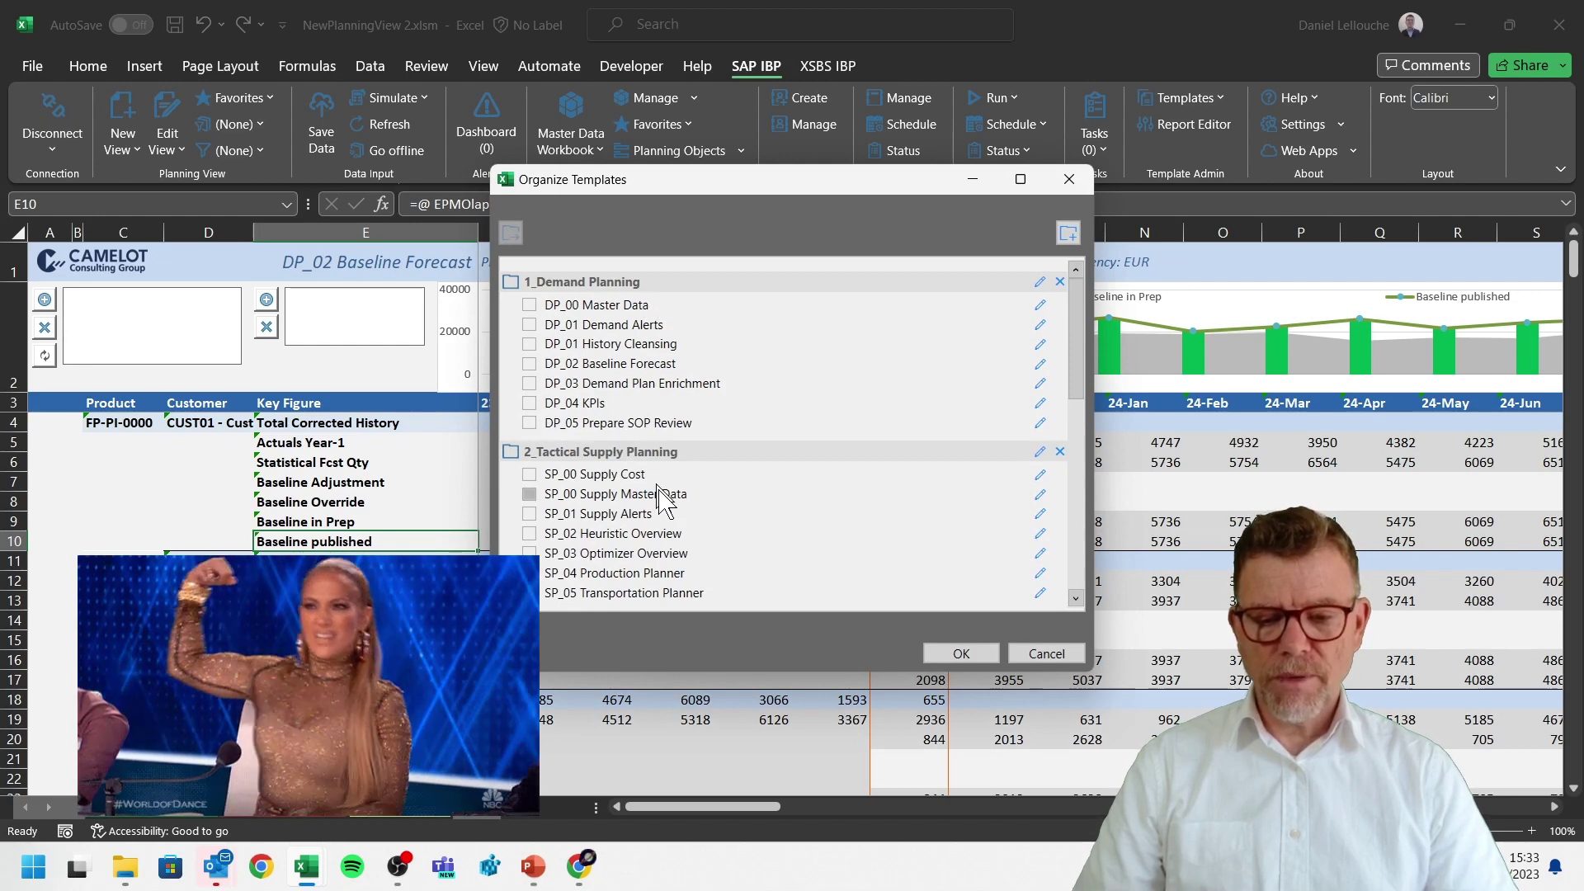
{"action": "scroll", "coordinate": [698, 462], "scroll_direction": "down", "scroll_amount": 2}
{"action": "scroll", "coordinate": [665, 528], "scroll_direction": "down", "scroll_amount": 5}
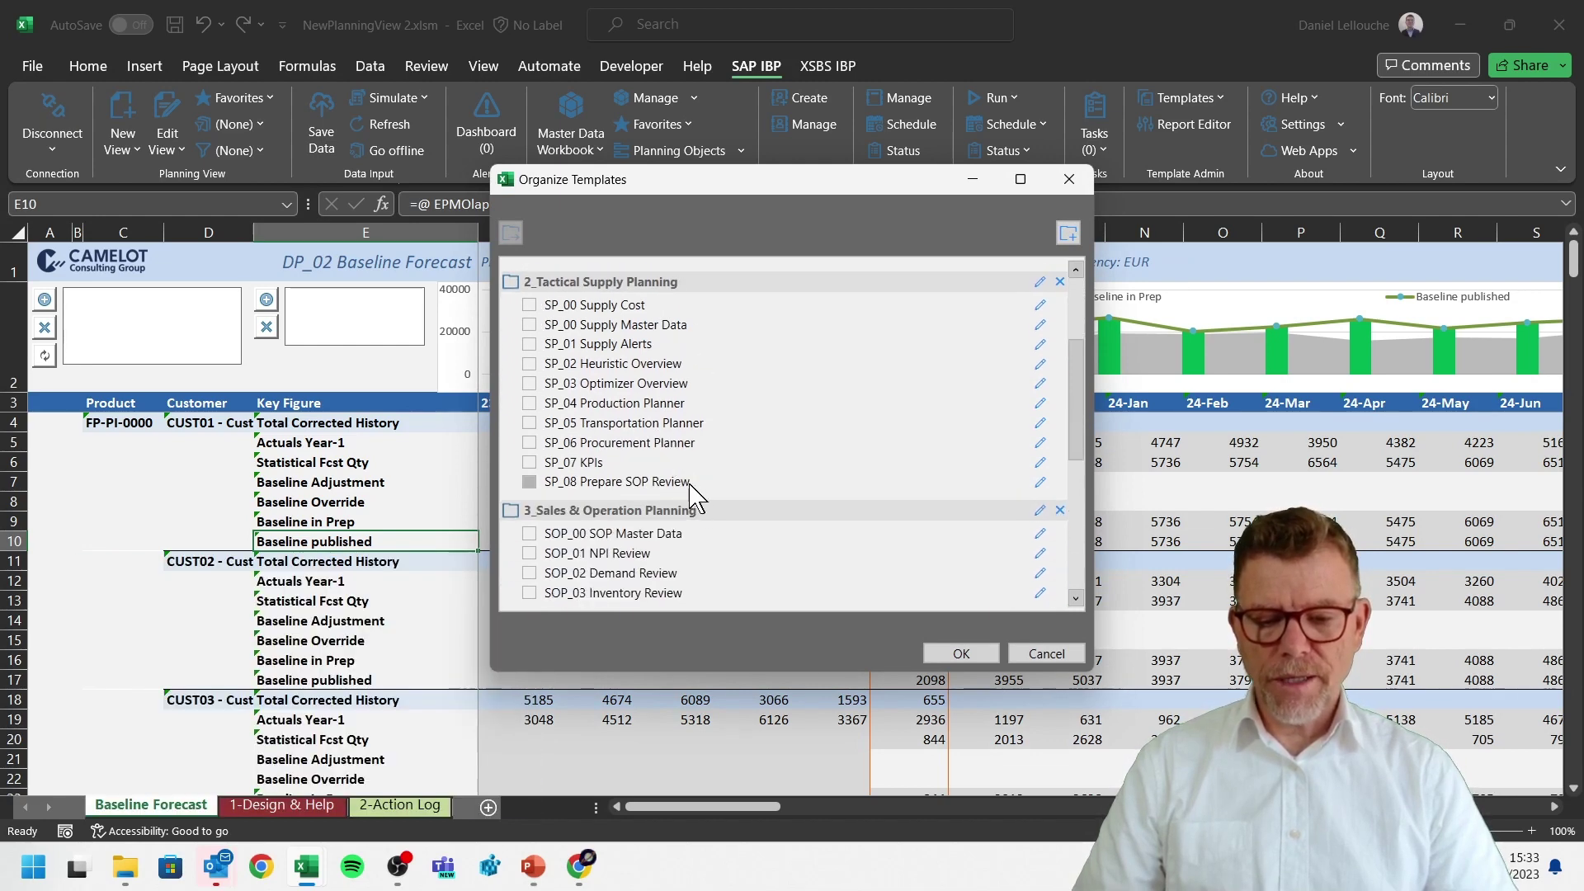
{"action": "left_click", "coordinate": [1036, 649]}
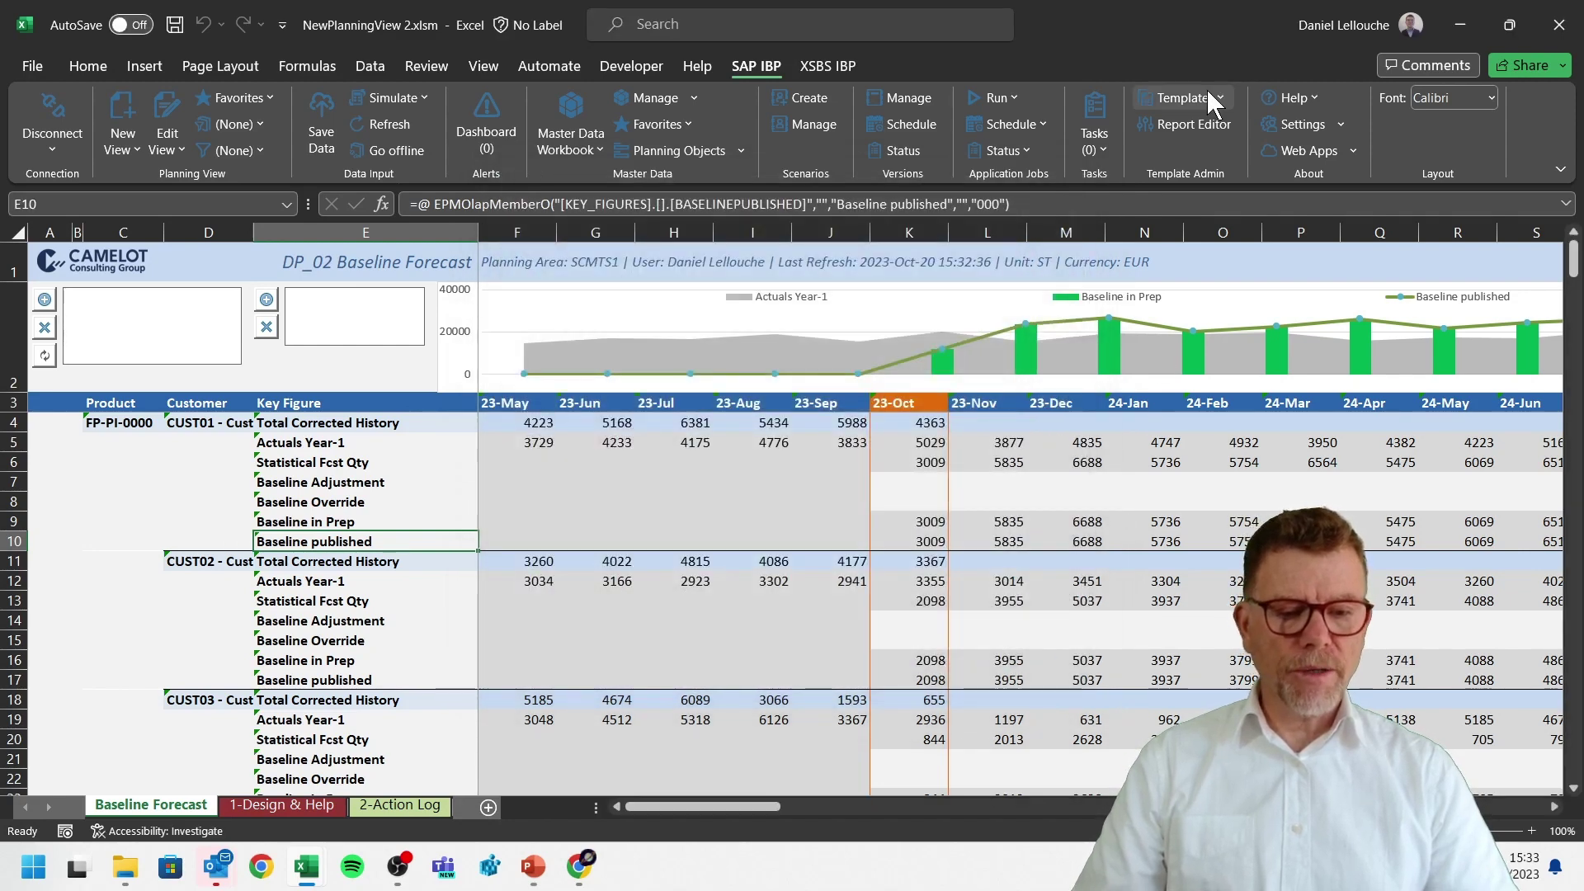